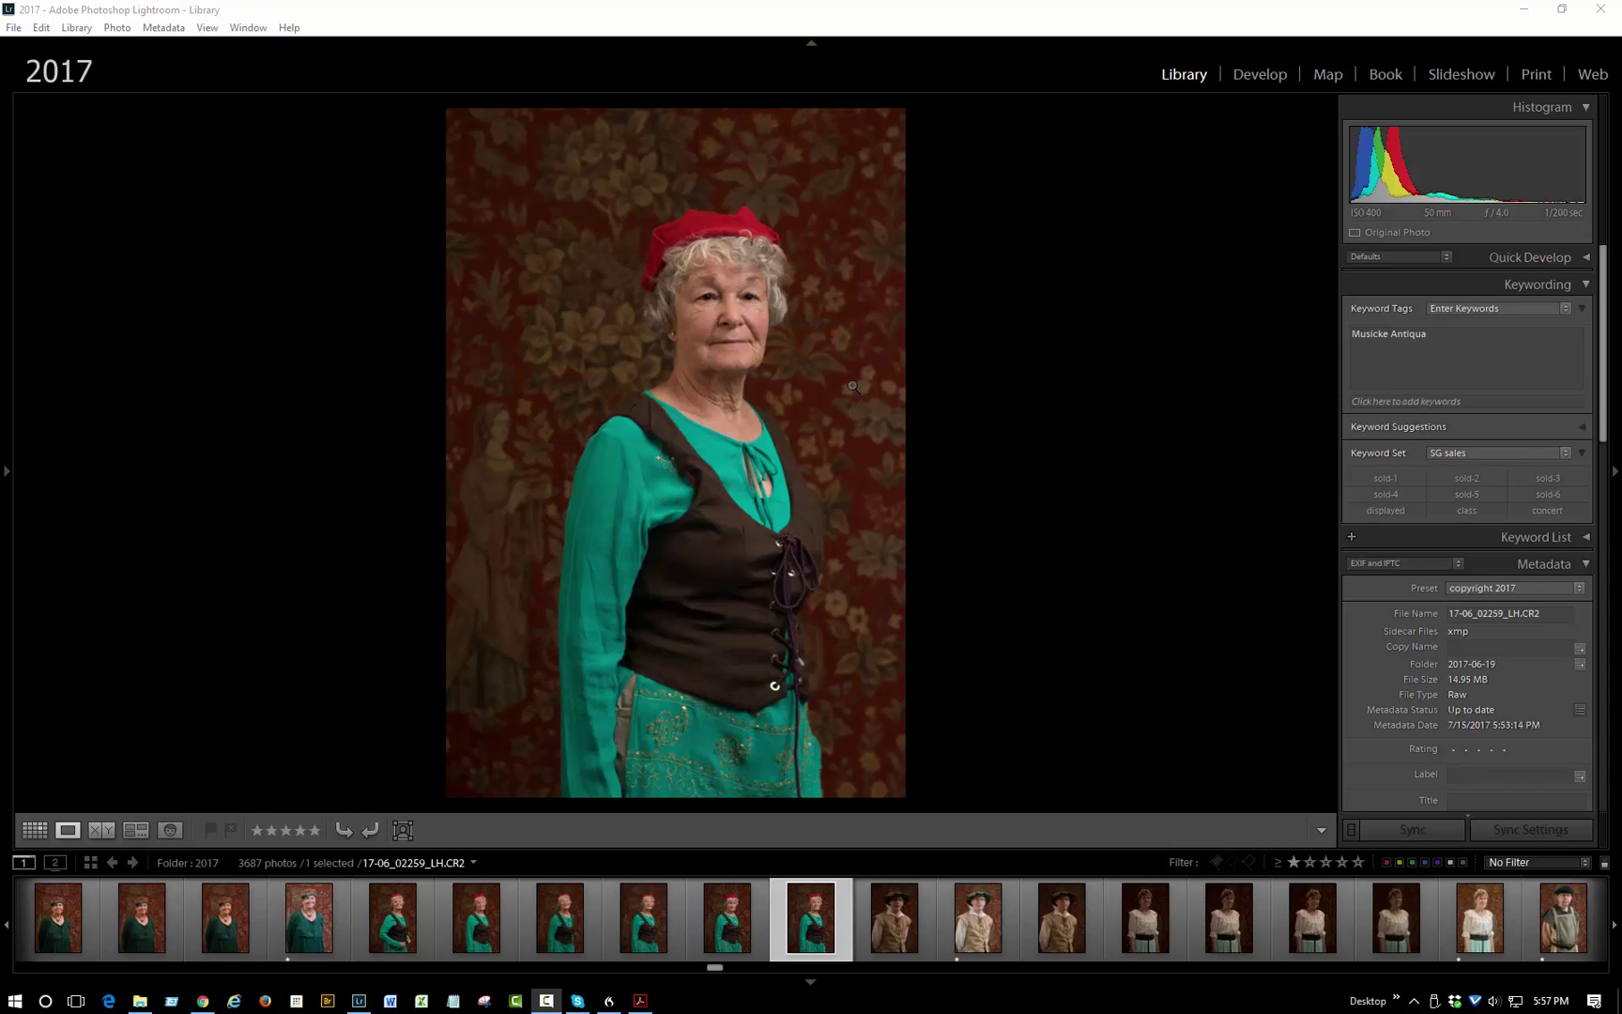
# Create a virtual copy of the portrait, and convert the original photo to black and white in the Develop module.
pyautogui.rightClick(851, 385)
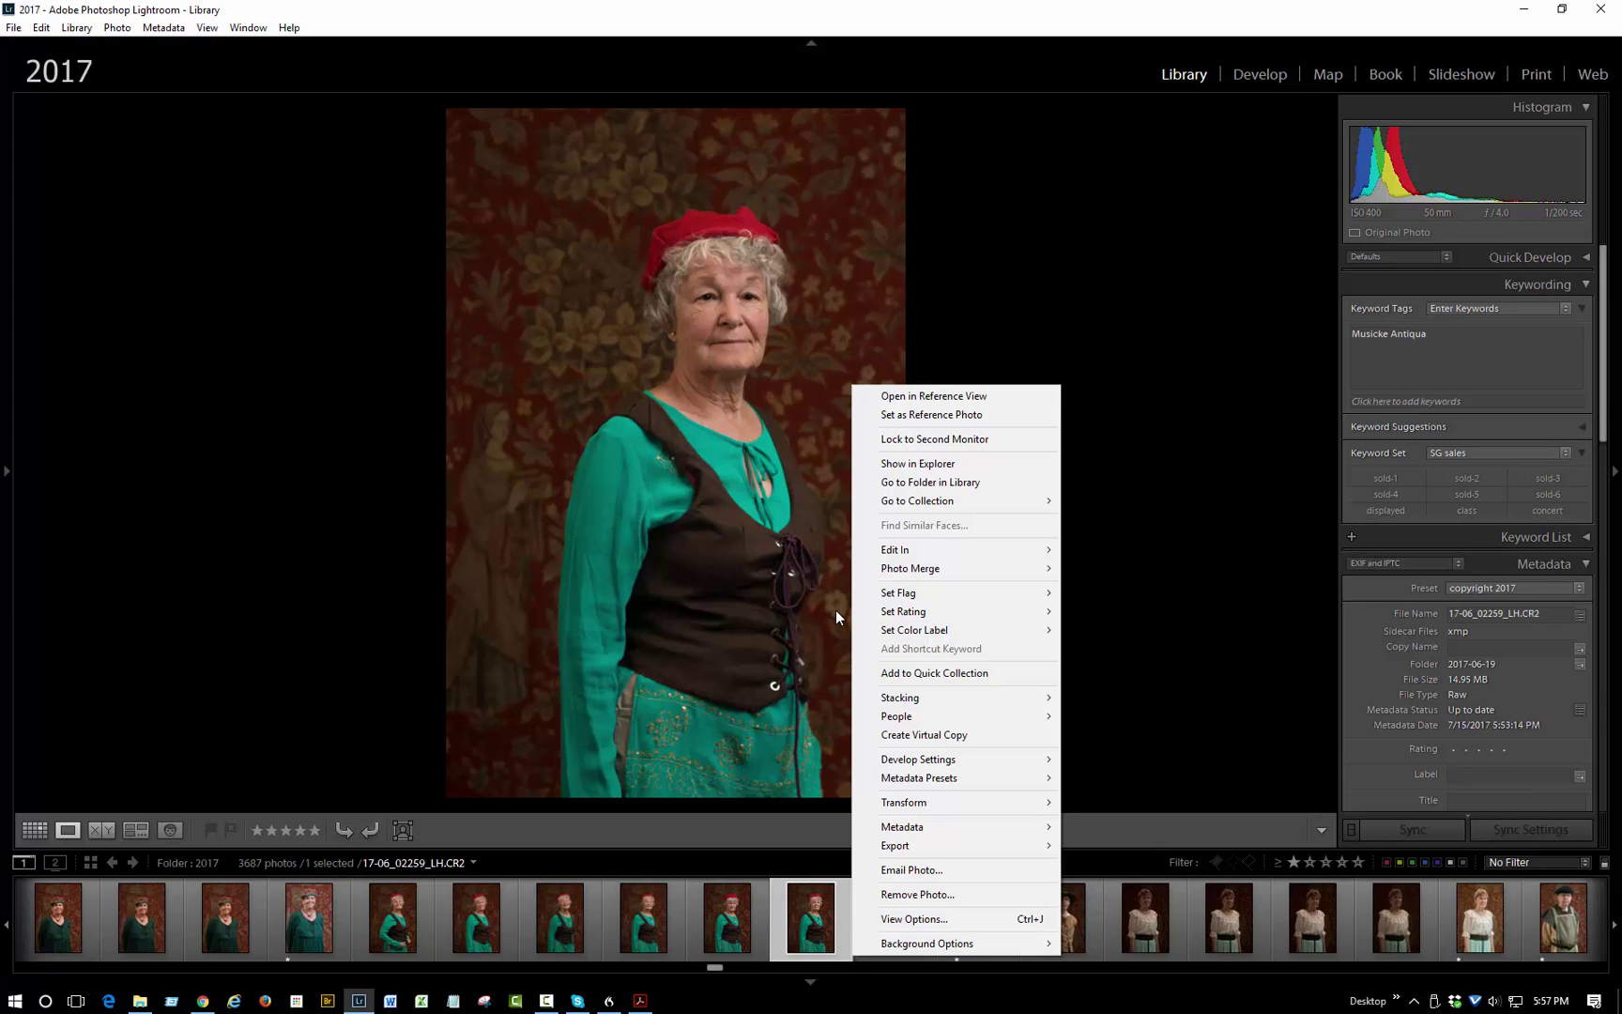
pyautogui.click(911, 737)
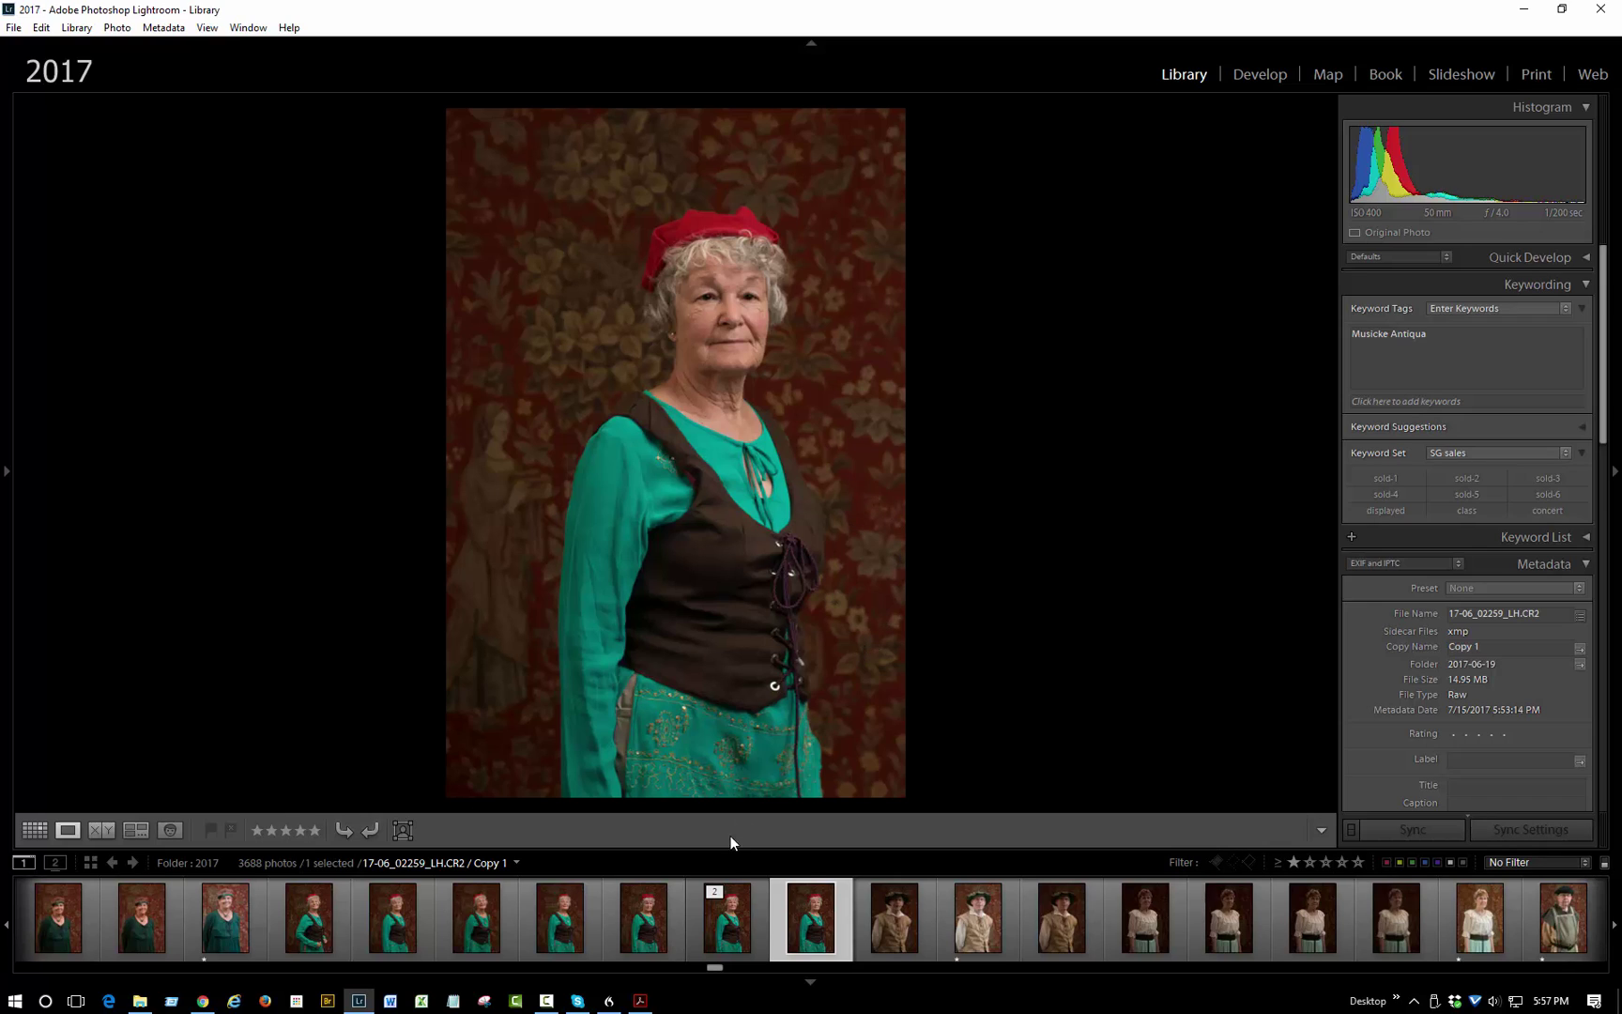
pyautogui.click(726, 929)
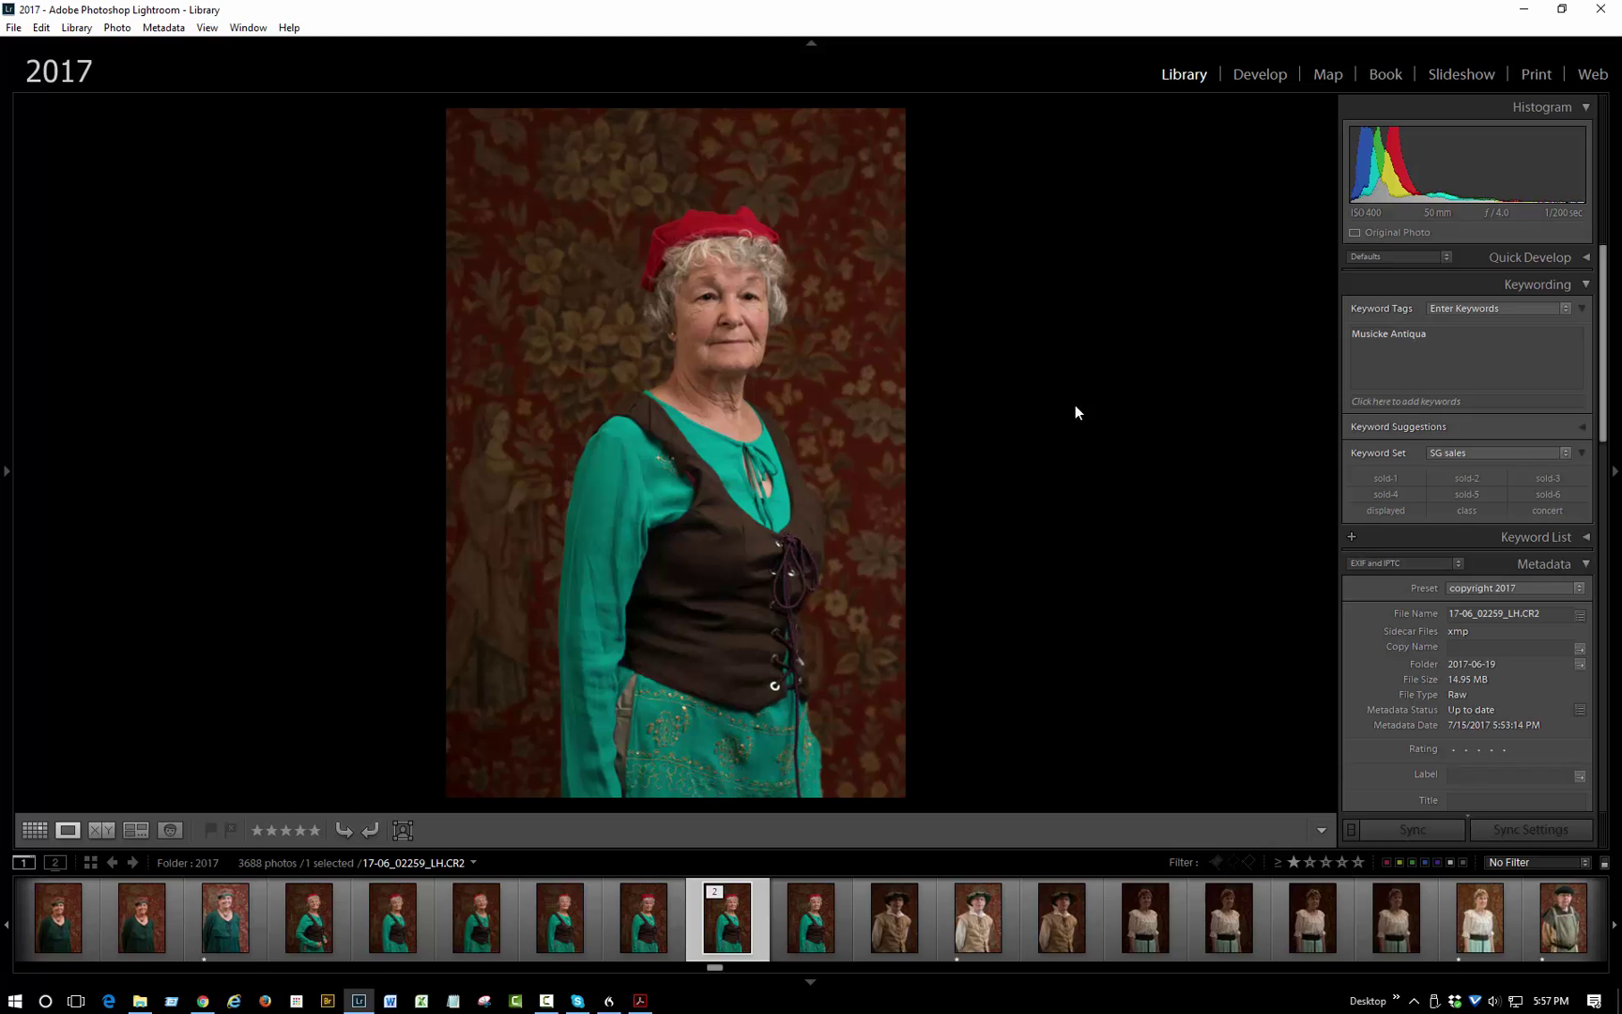
pyautogui.click(1240, 75)
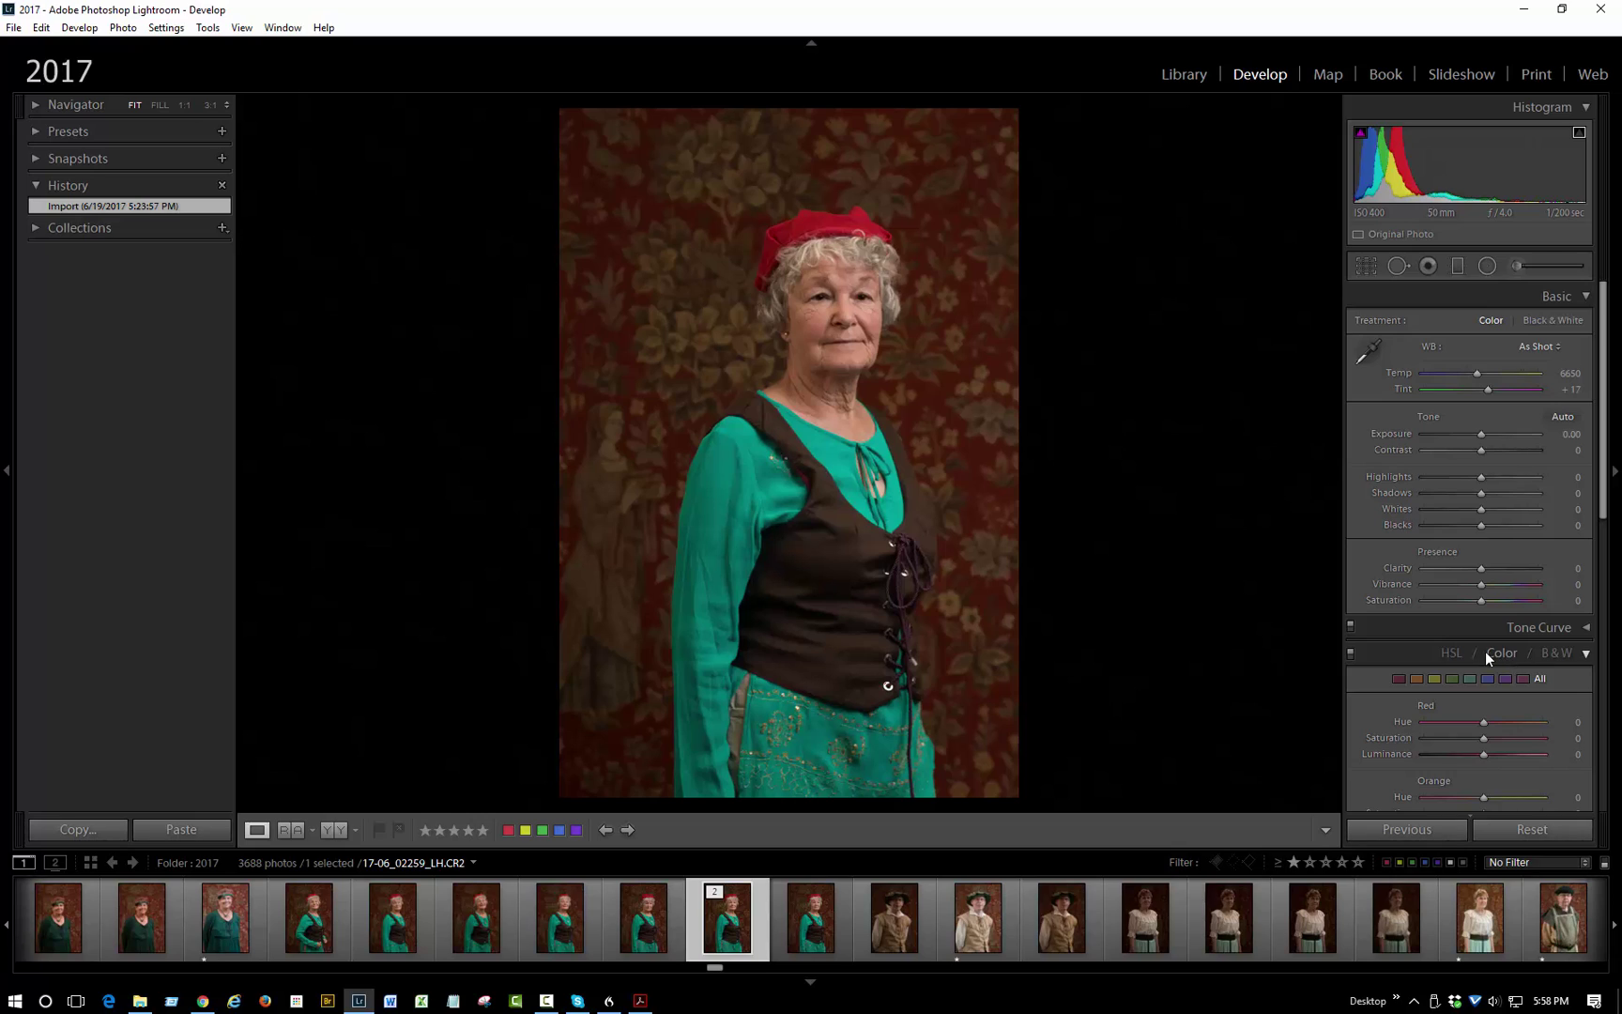
pyautogui.click(1560, 655)
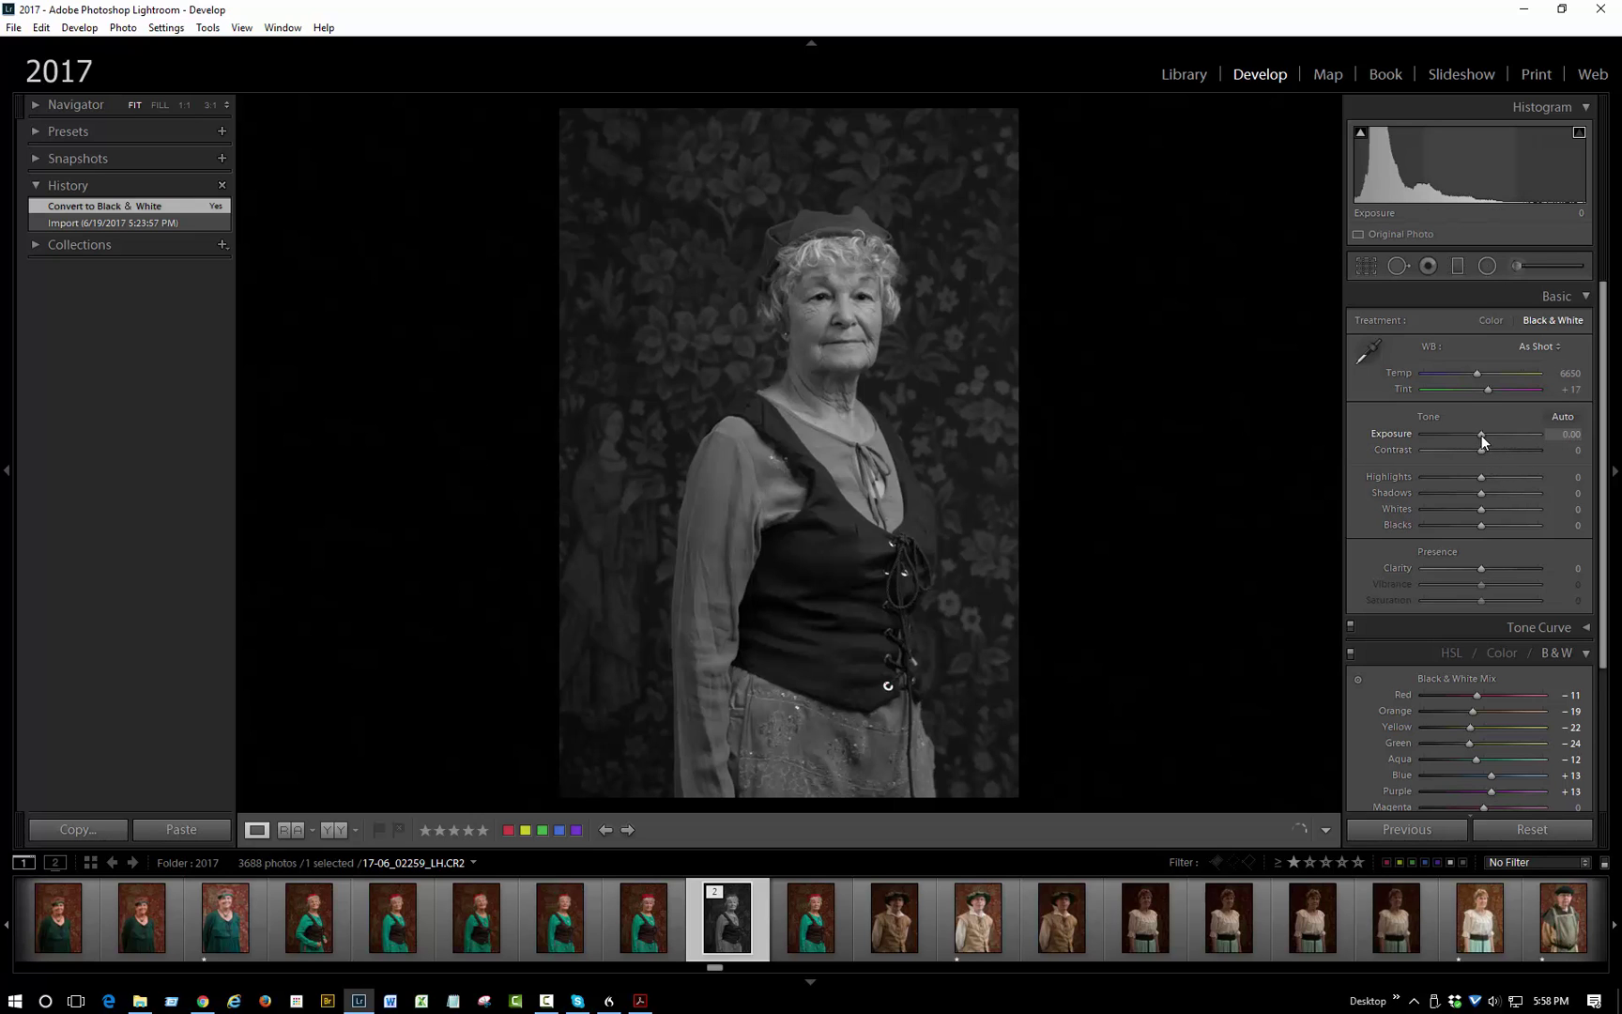
# Set the original's exposure to +1.32, contrast to −7 and blacks to −28.
pyautogui.moveTo(1481, 435); pyautogui.dragTo(1488, 434)
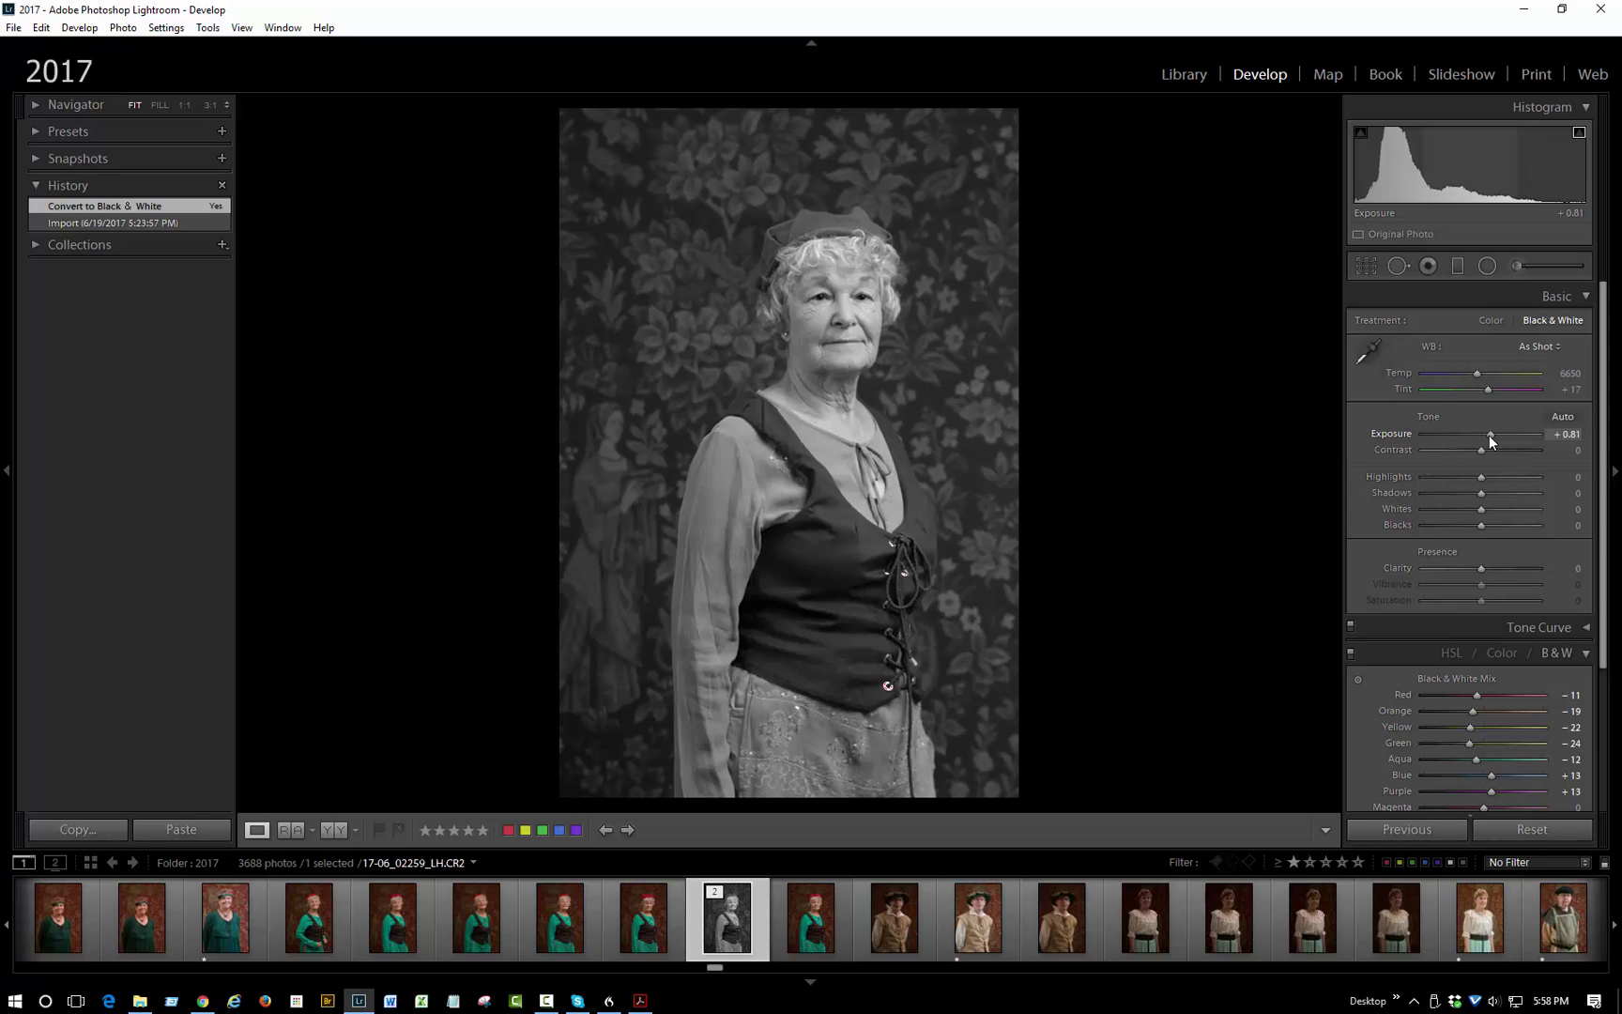
pyautogui.moveTo(1489, 434)
pyautogui.mouseDown()
pyautogui.moveTo(1489, 452)
pyautogui.moveTo(1519, 452)
pyautogui.moveTo(1478, 444)
pyautogui.mouseUp()
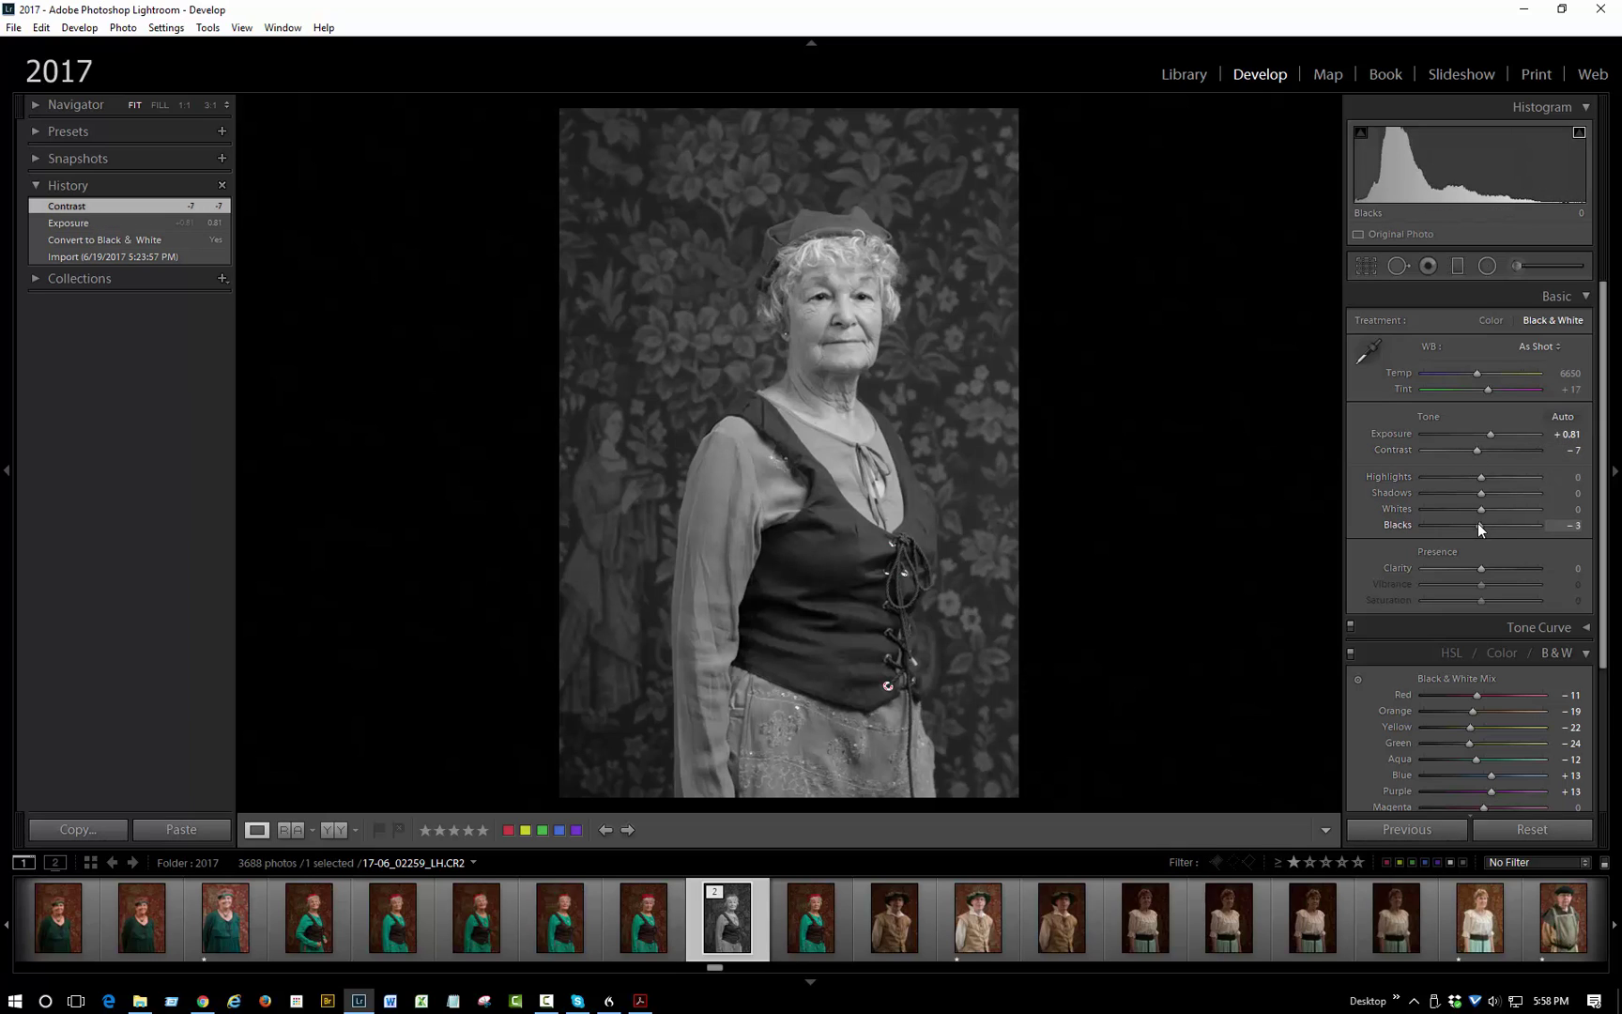
pyautogui.moveTo(1478, 522); pyautogui.dragTo(1463, 523)
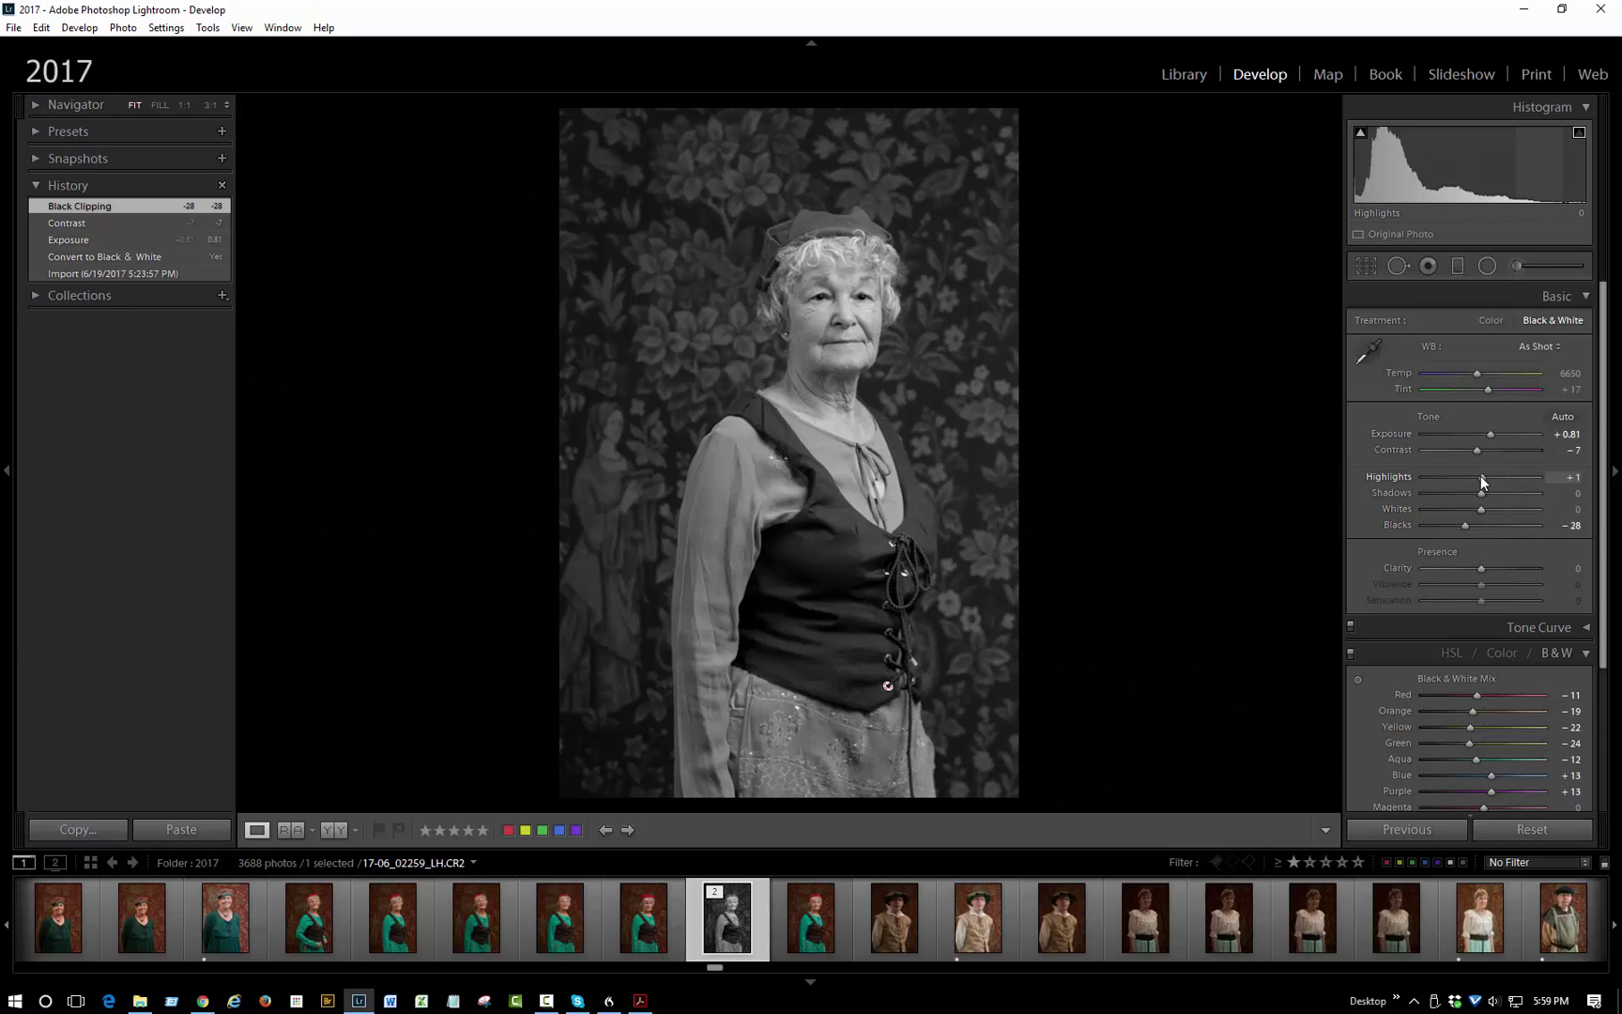
pyautogui.moveTo(1480, 477); pyautogui.dragTo(1496, 433)
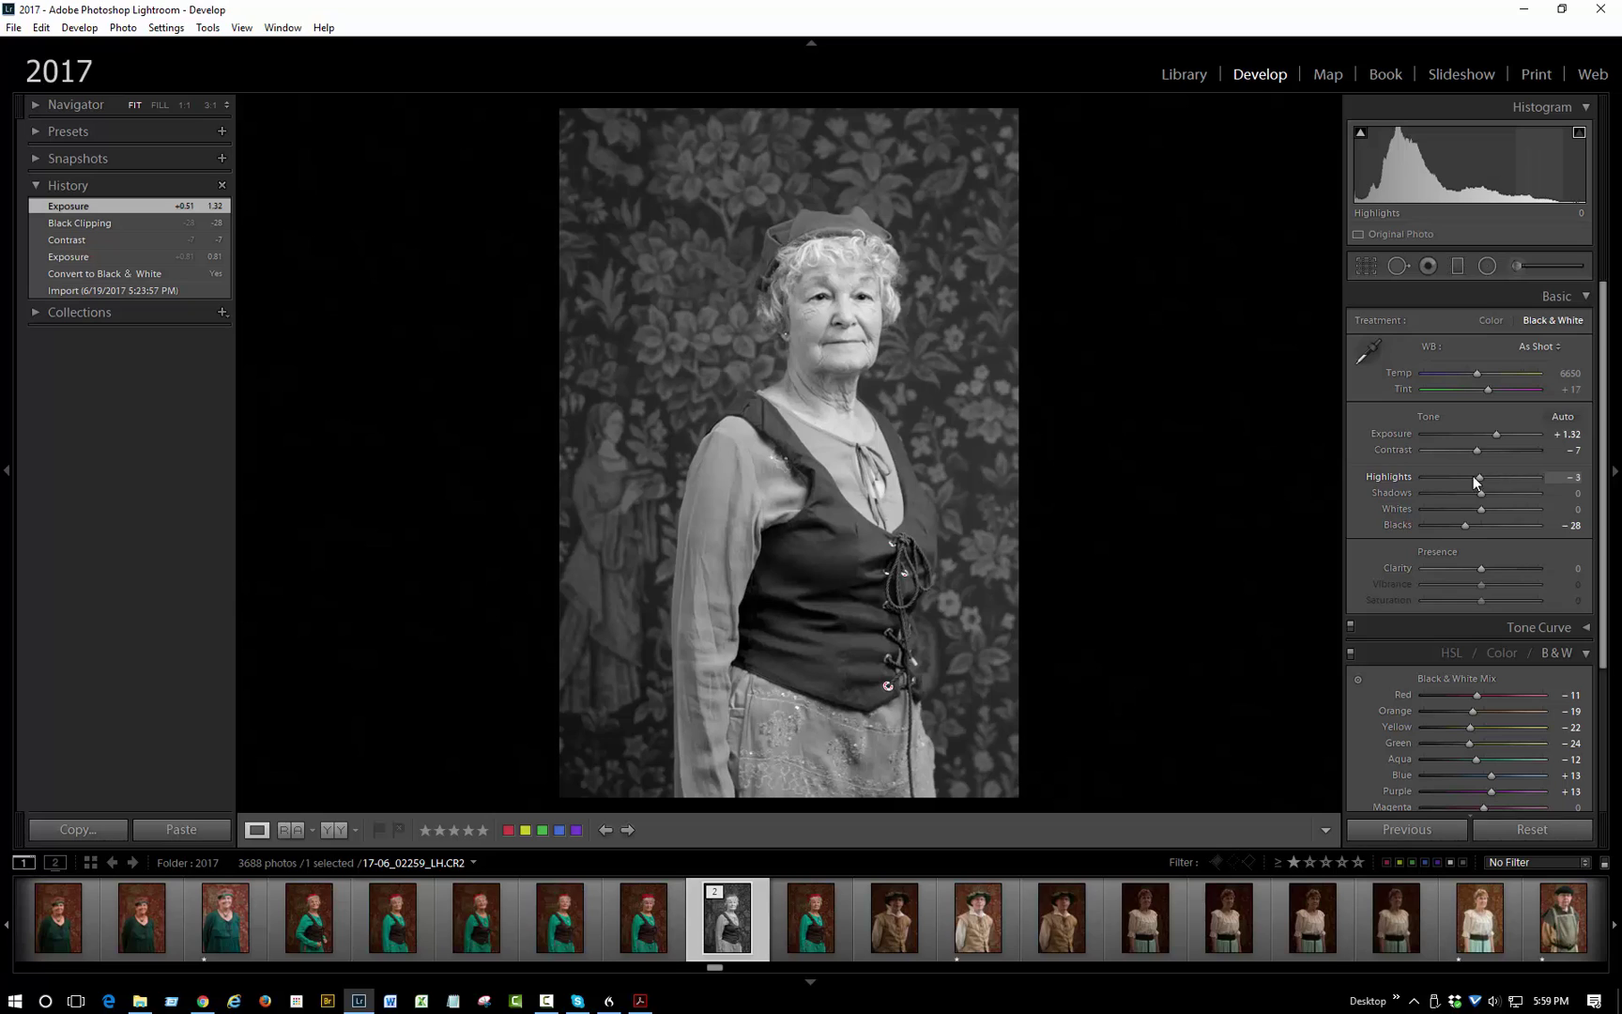
# Set the highlights to −19, shadows to +79, whites to +43 and blacks to −29.
pyautogui.moveTo(1469, 474); pyautogui.dragTo(1469, 480)
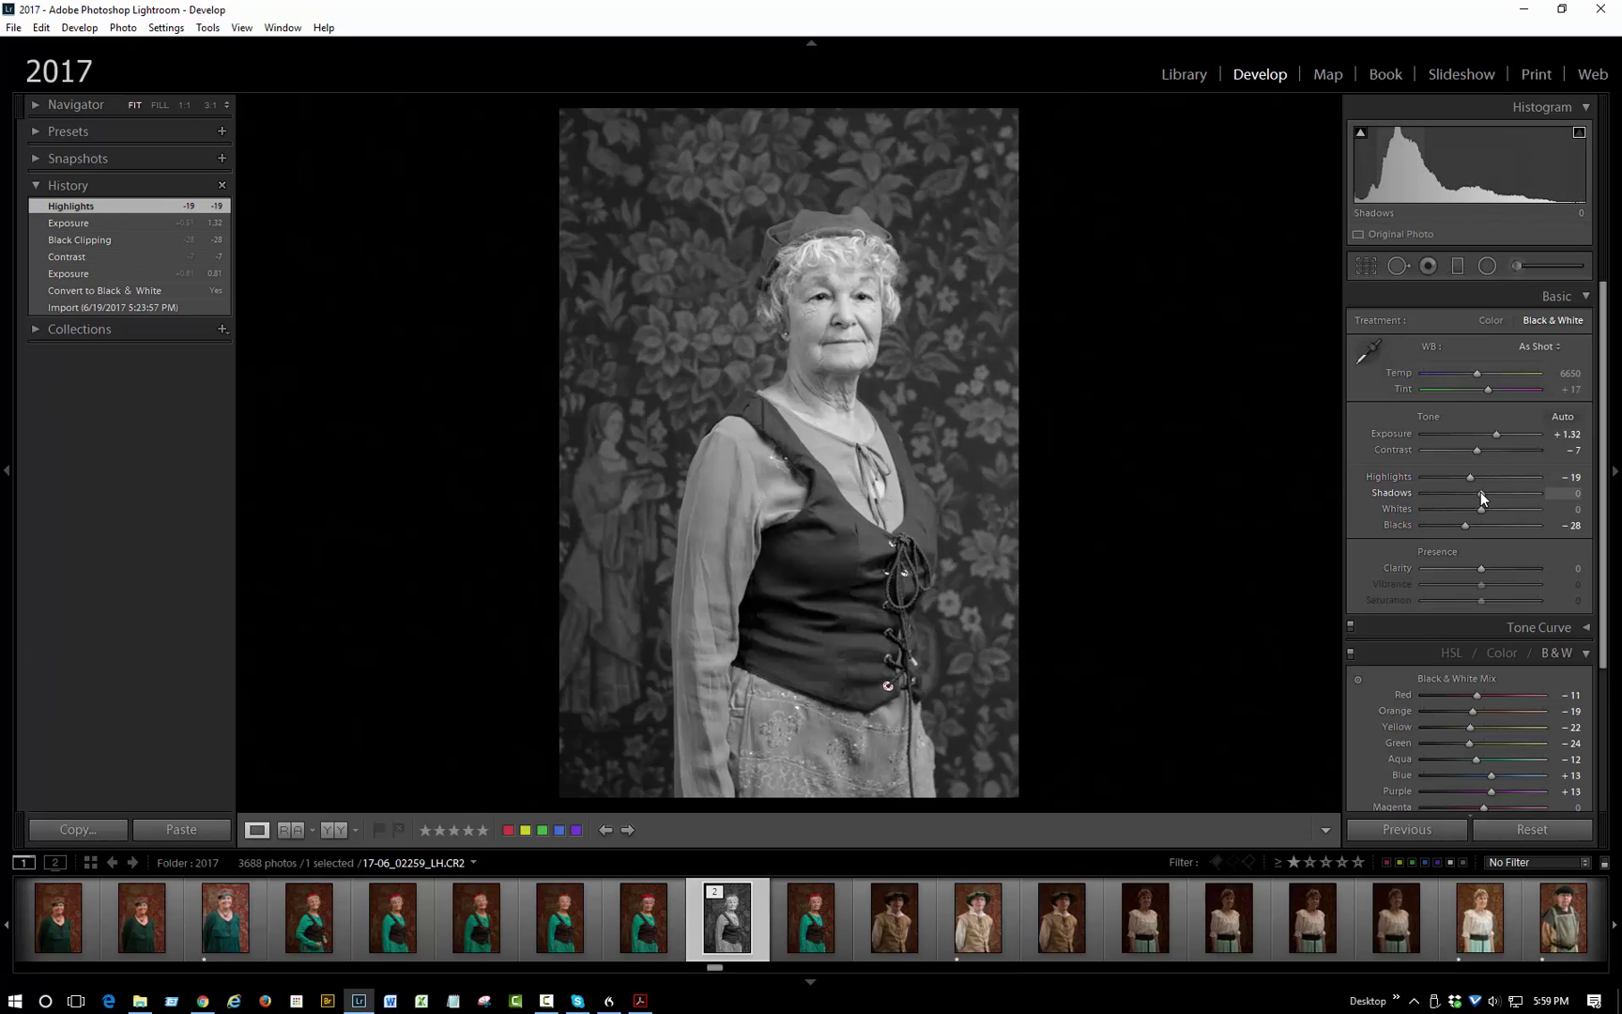
pyautogui.moveTo(1480, 492)
pyautogui.mouseDown()
pyautogui.moveTo(1518, 492)
pyautogui.moveTo(1434, 486)
pyautogui.moveTo(1524, 484)
pyautogui.moveTo(1430, 486)
pyautogui.moveTo(1535, 490)
pyautogui.moveTo(1470, 505)
pyautogui.moveTo(1487, 508)
pyautogui.mouseUp()
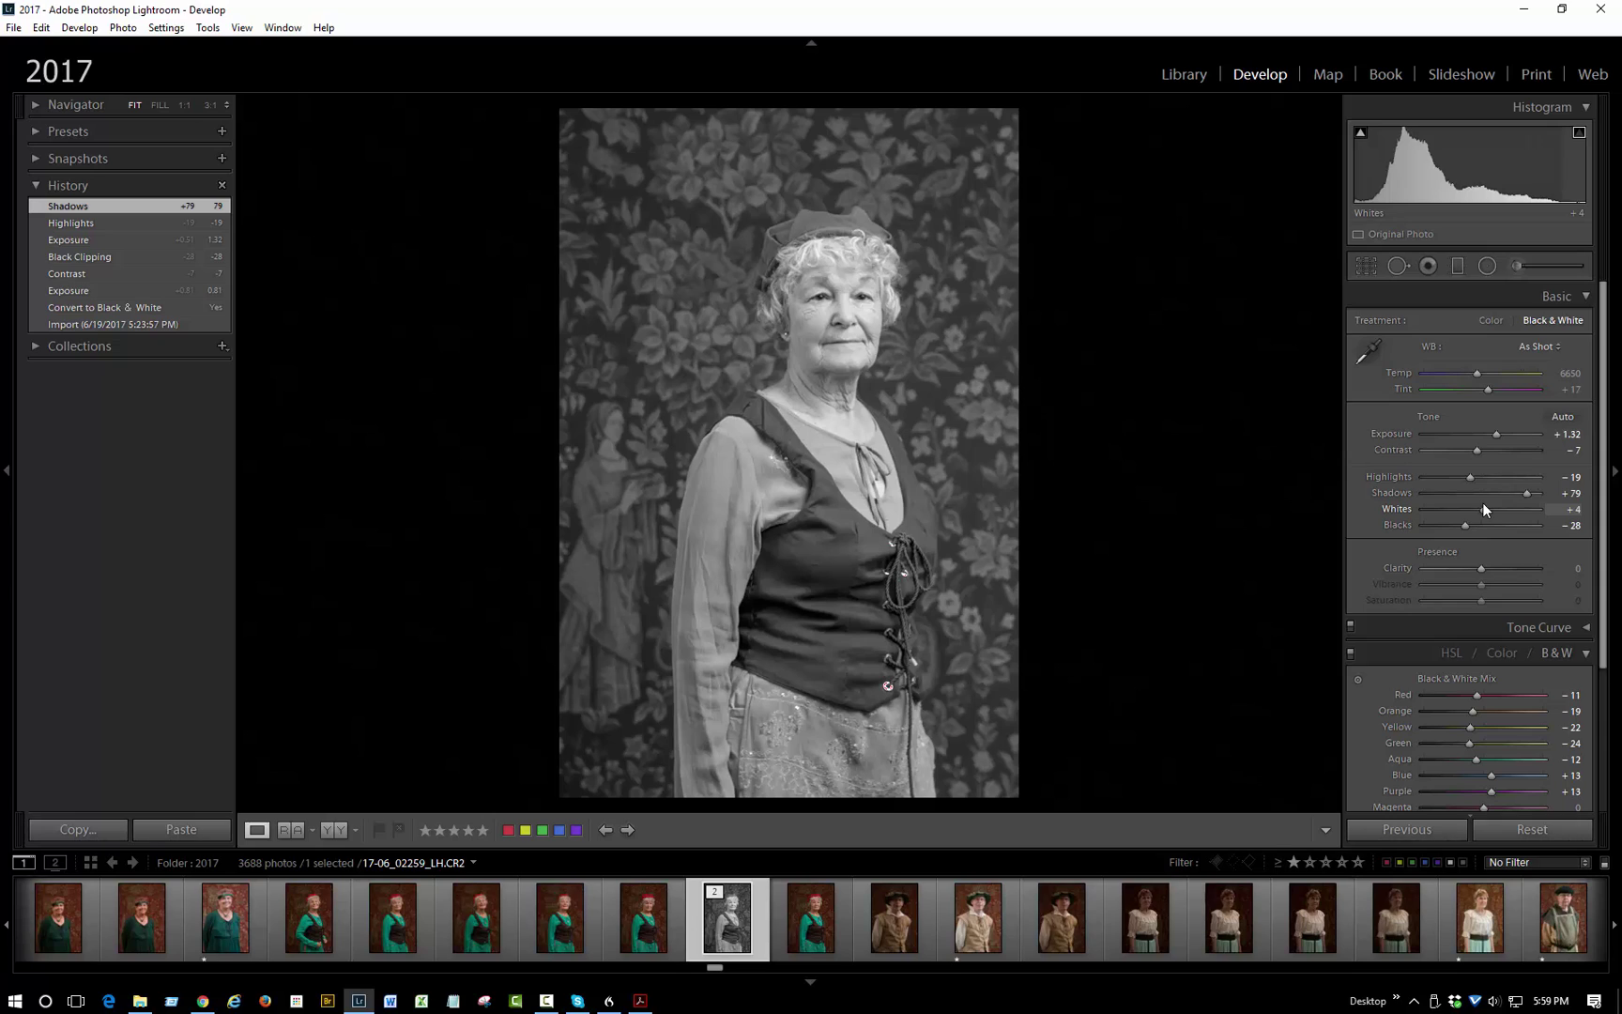
pyautogui.moveTo(1483, 504); pyautogui.dragTo(1483, 505)
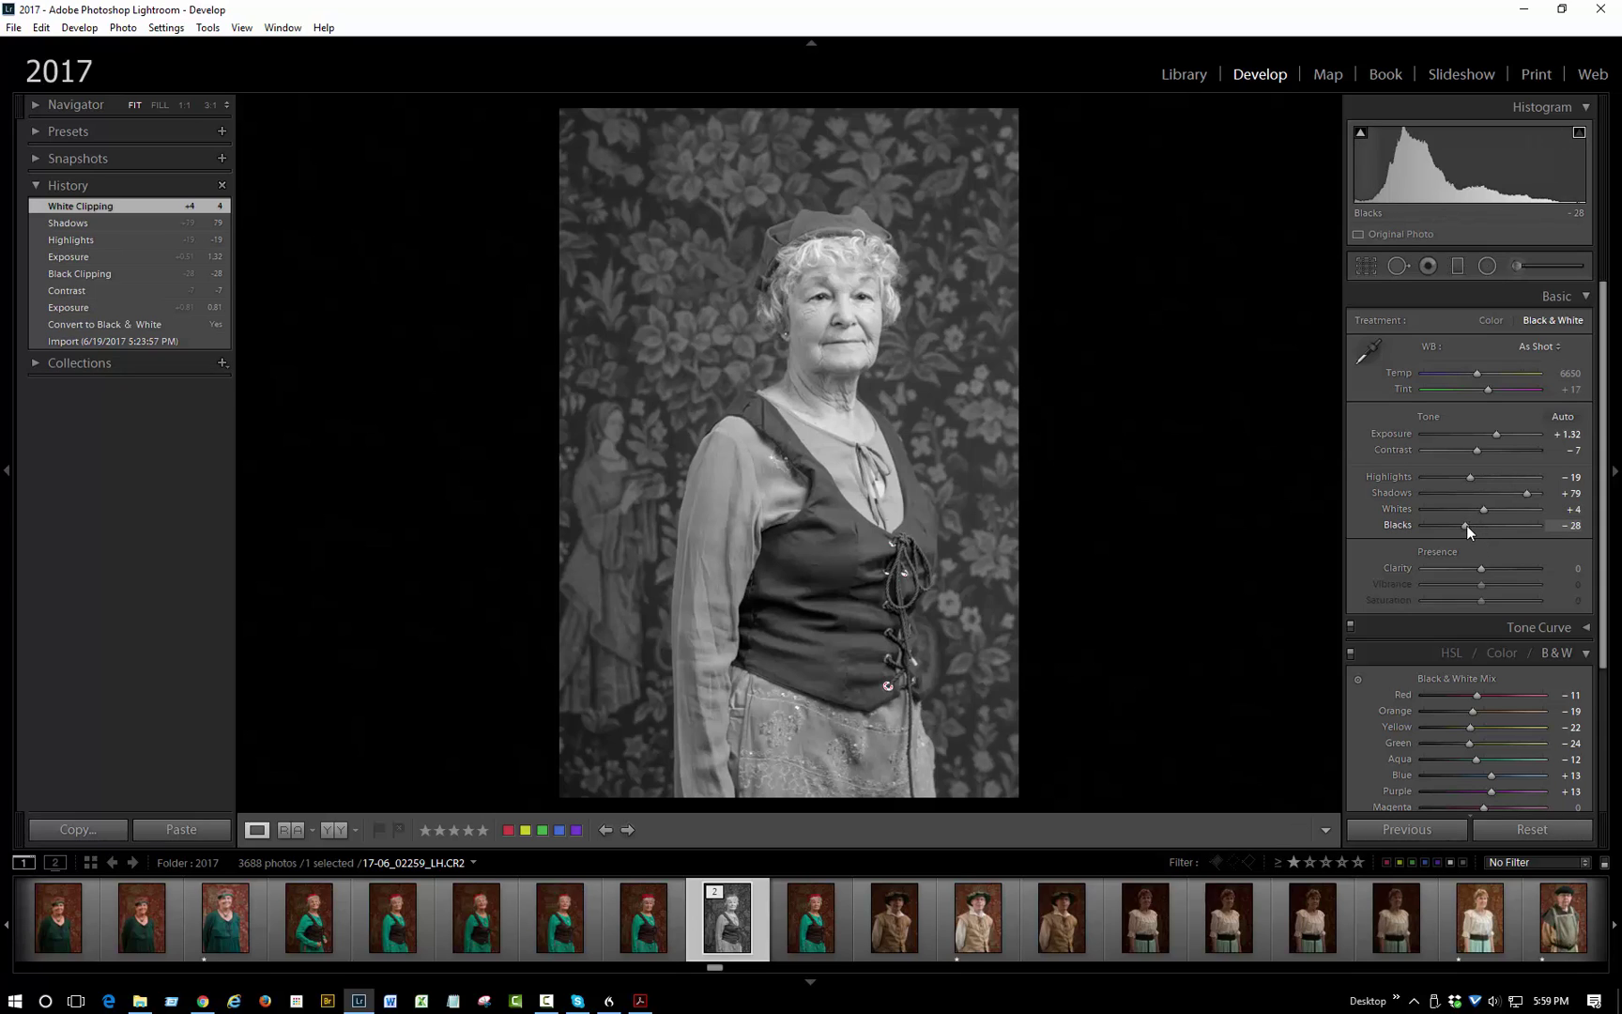
pyautogui.moveTo(1473, 527)
pyautogui.mouseDown()
pyautogui.moveTo(1487, 526)
pyautogui.moveTo(1466, 525)
pyautogui.mouseUp()
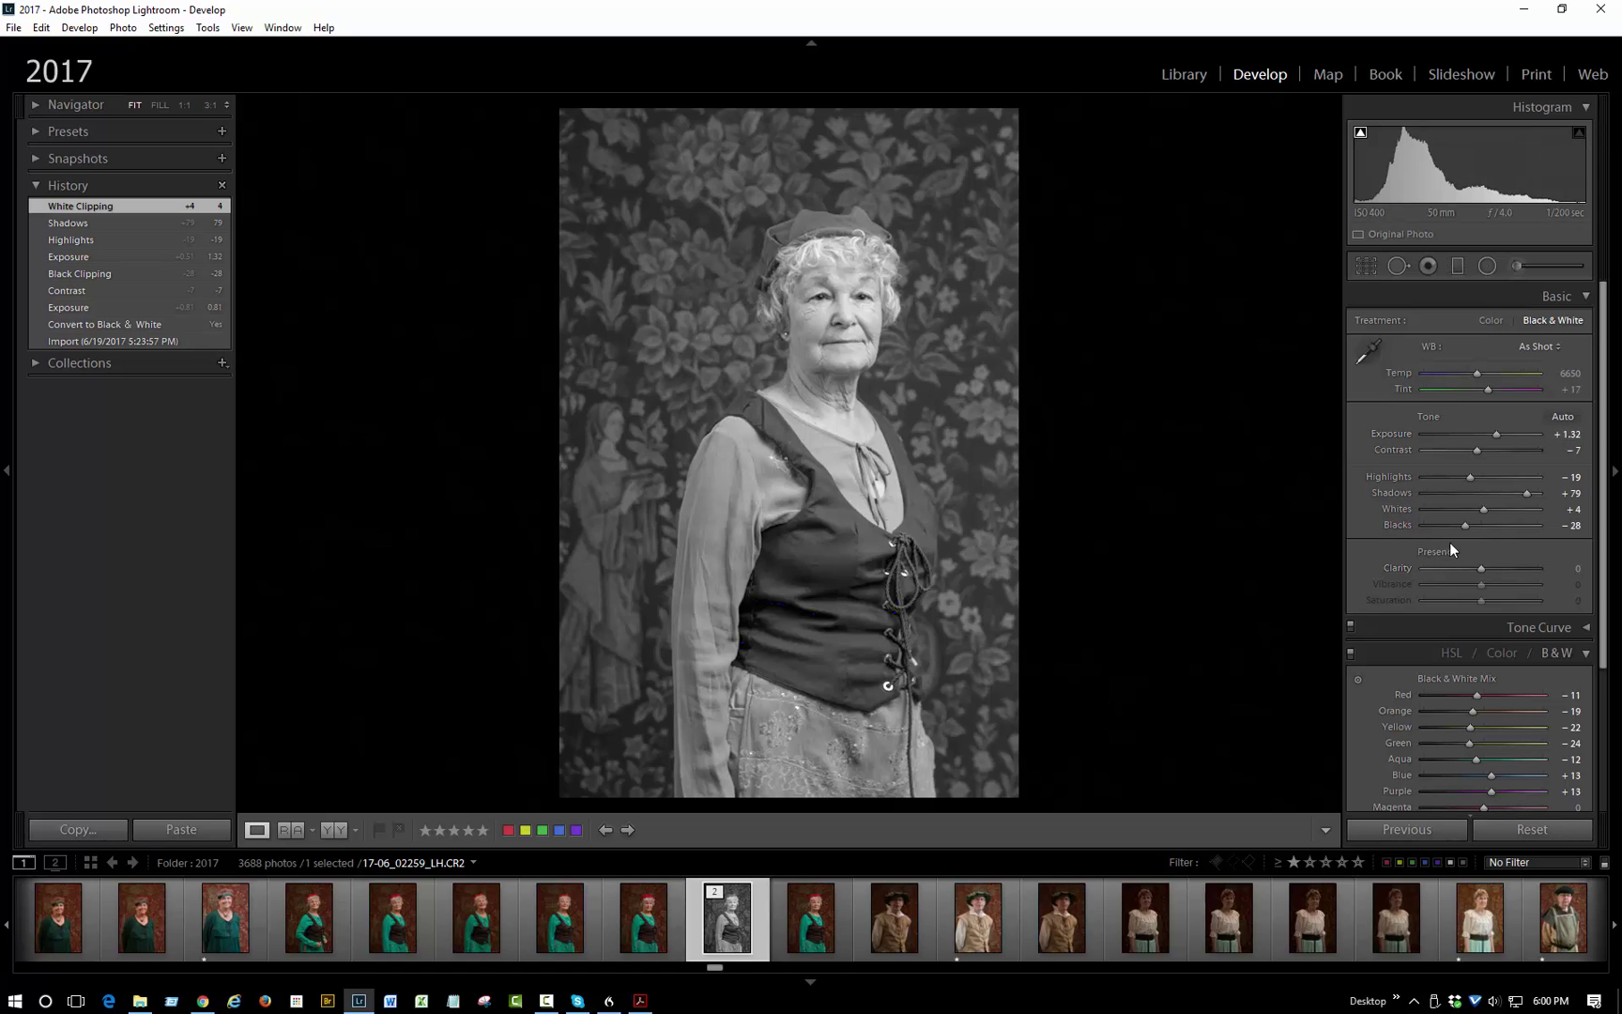
pyautogui.moveTo(1465, 523)
pyautogui.mouseDown()
pyautogui.moveTo(1445, 522)
pyautogui.moveTo(1464, 521)
pyautogui.mouseUp()
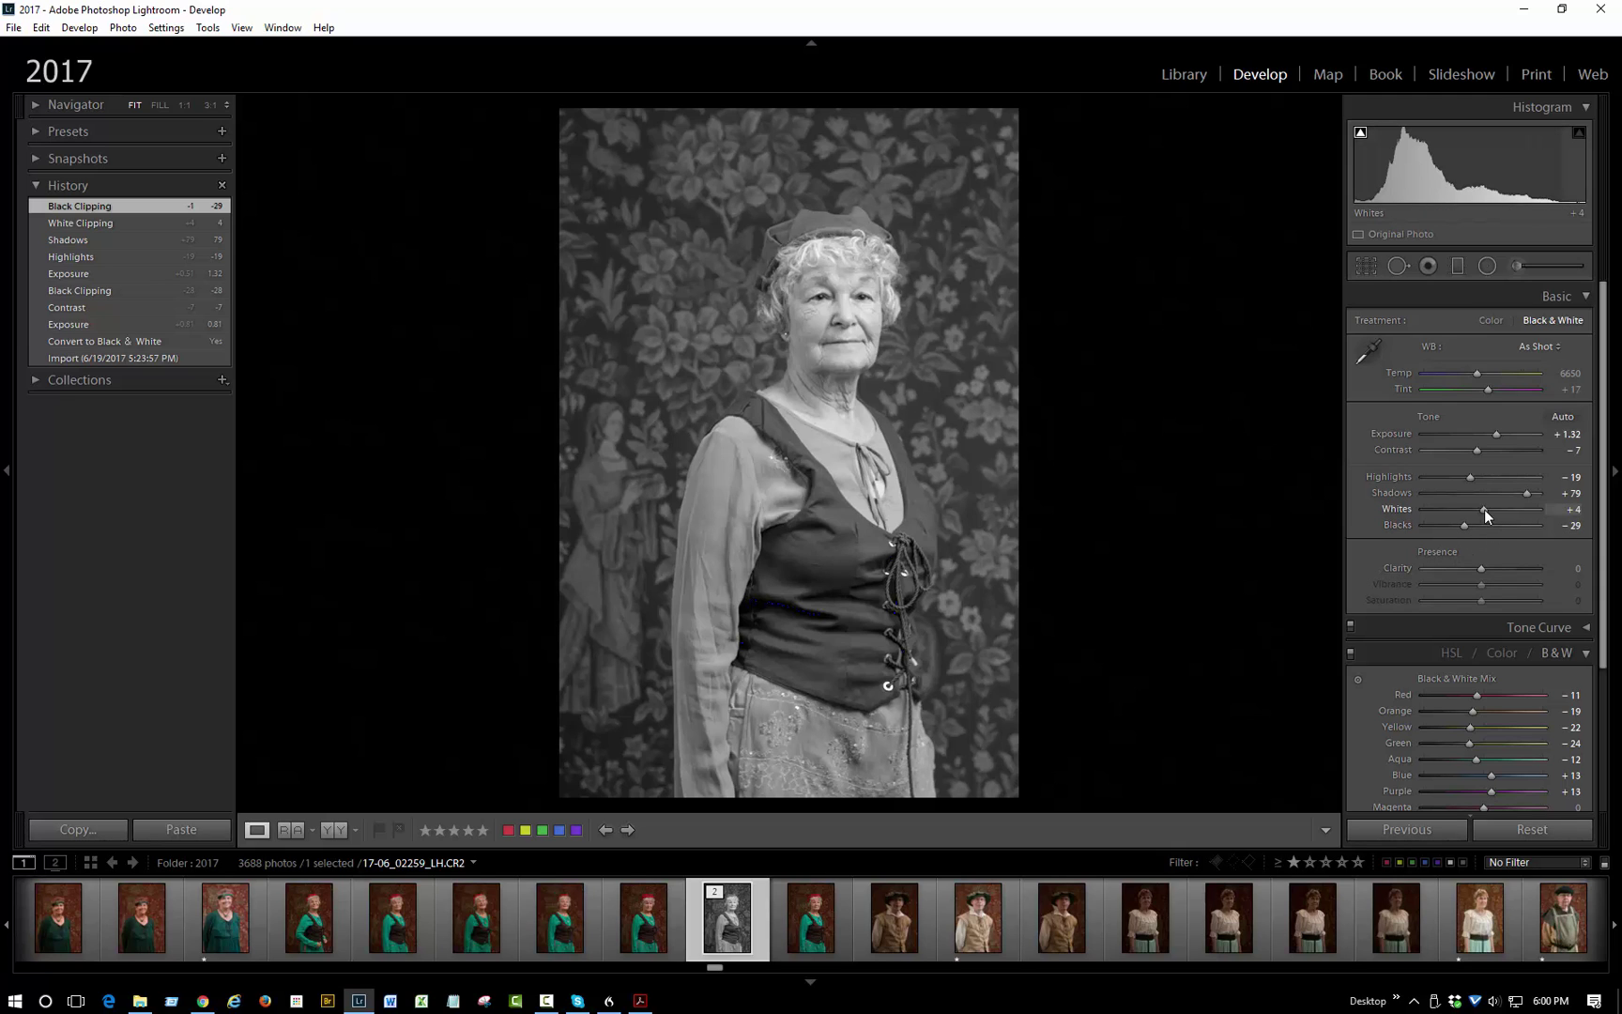
pyautogui.moveTo(1485, 509)
pyautogui.mouseDown()
pyautogui.moveTo(1563, 509)
pyautogui.moveTo(1491, 500)
pyautogui.moveTo(1506, 501)
pyautogui.mouseUp()
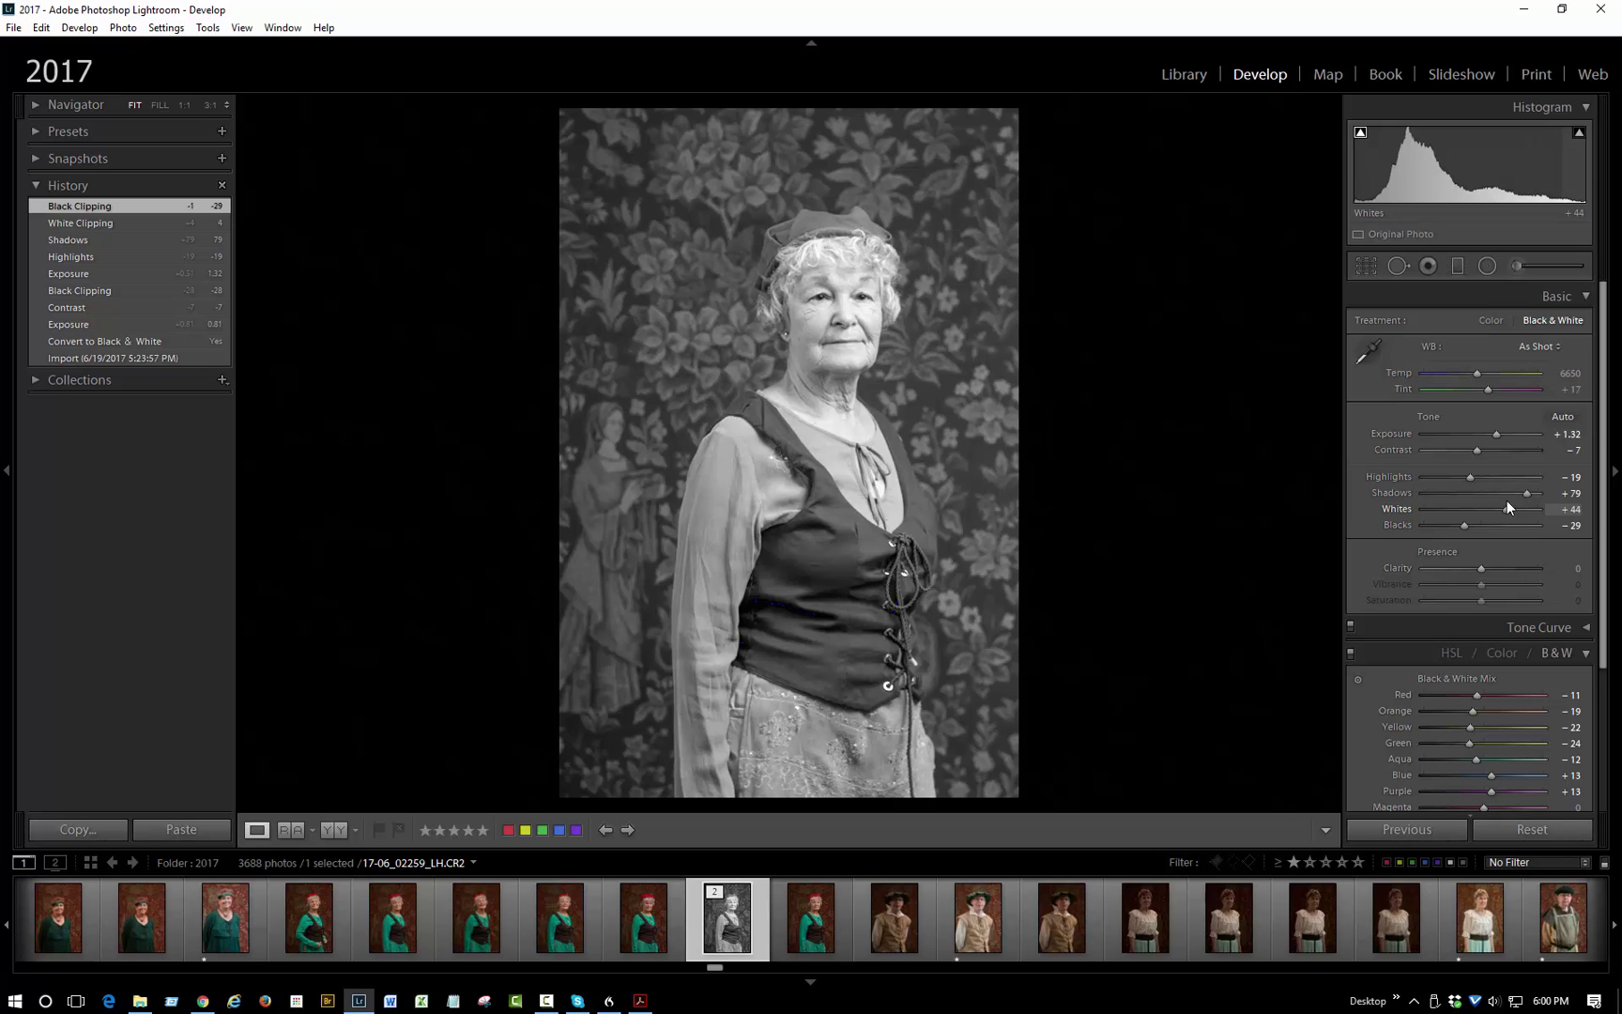
pyautogui.moveTo(1508, 502); pyautogui.dragTo(1509, 502)
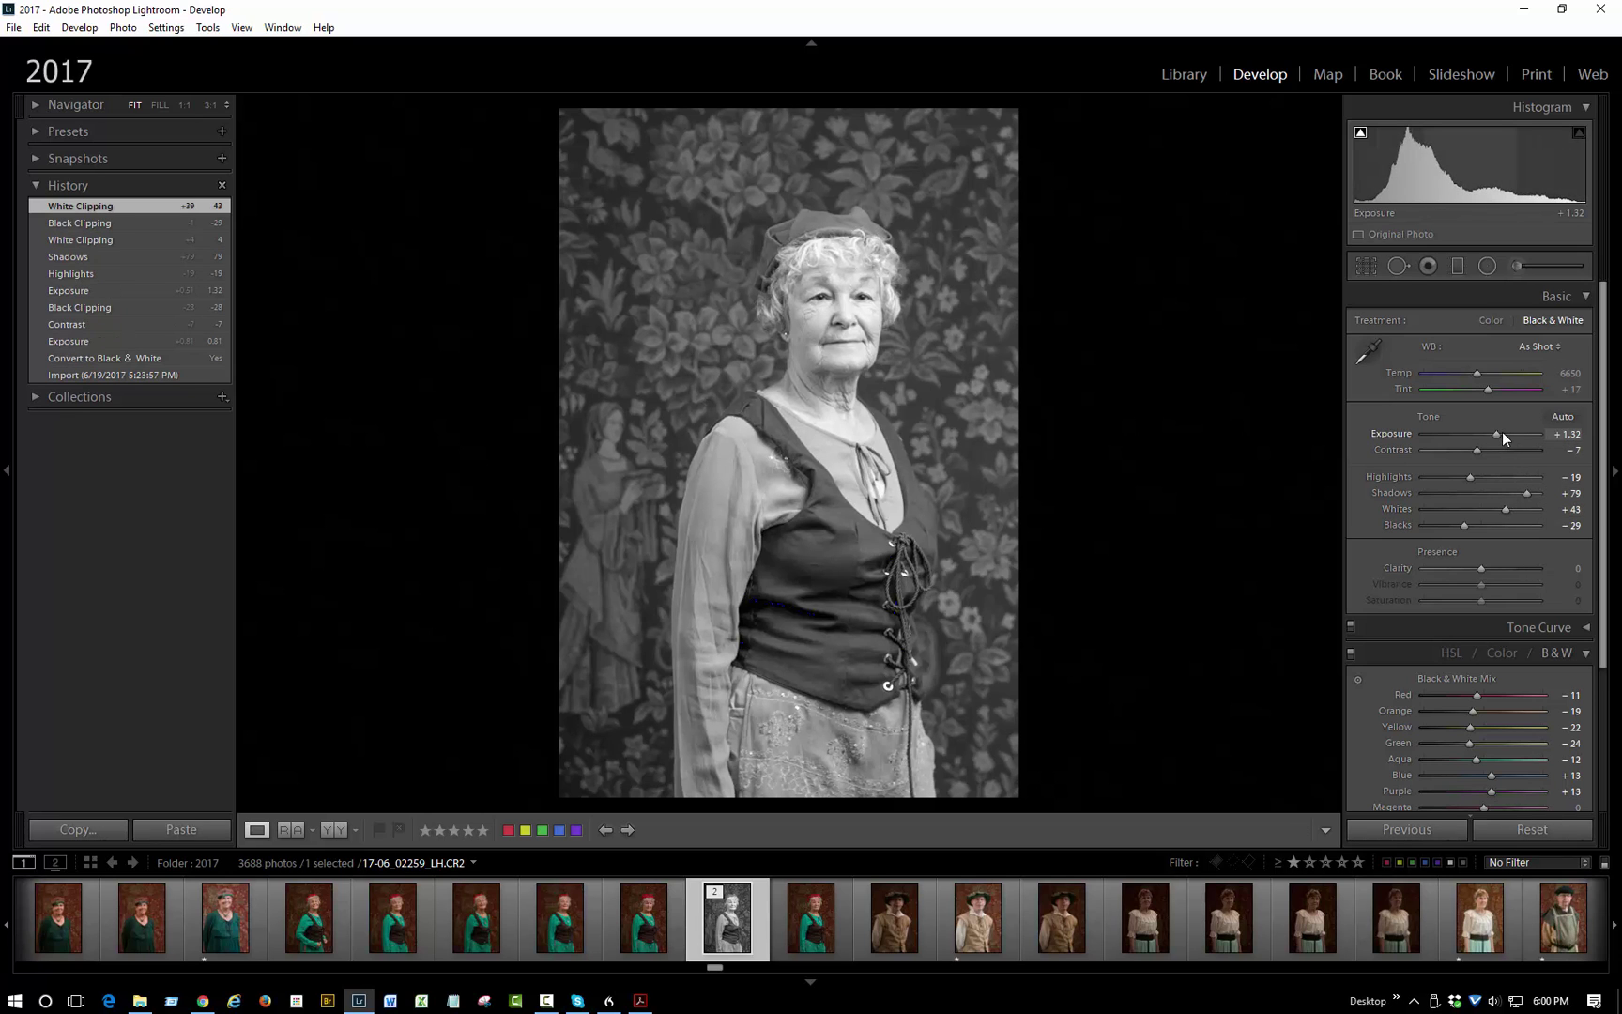
# Push the exposure to +5.00 and turn on the highlight clipping overlay.
pyautogui.moveTo(1502, 432); pyautogui.dragTo(1553, 446)
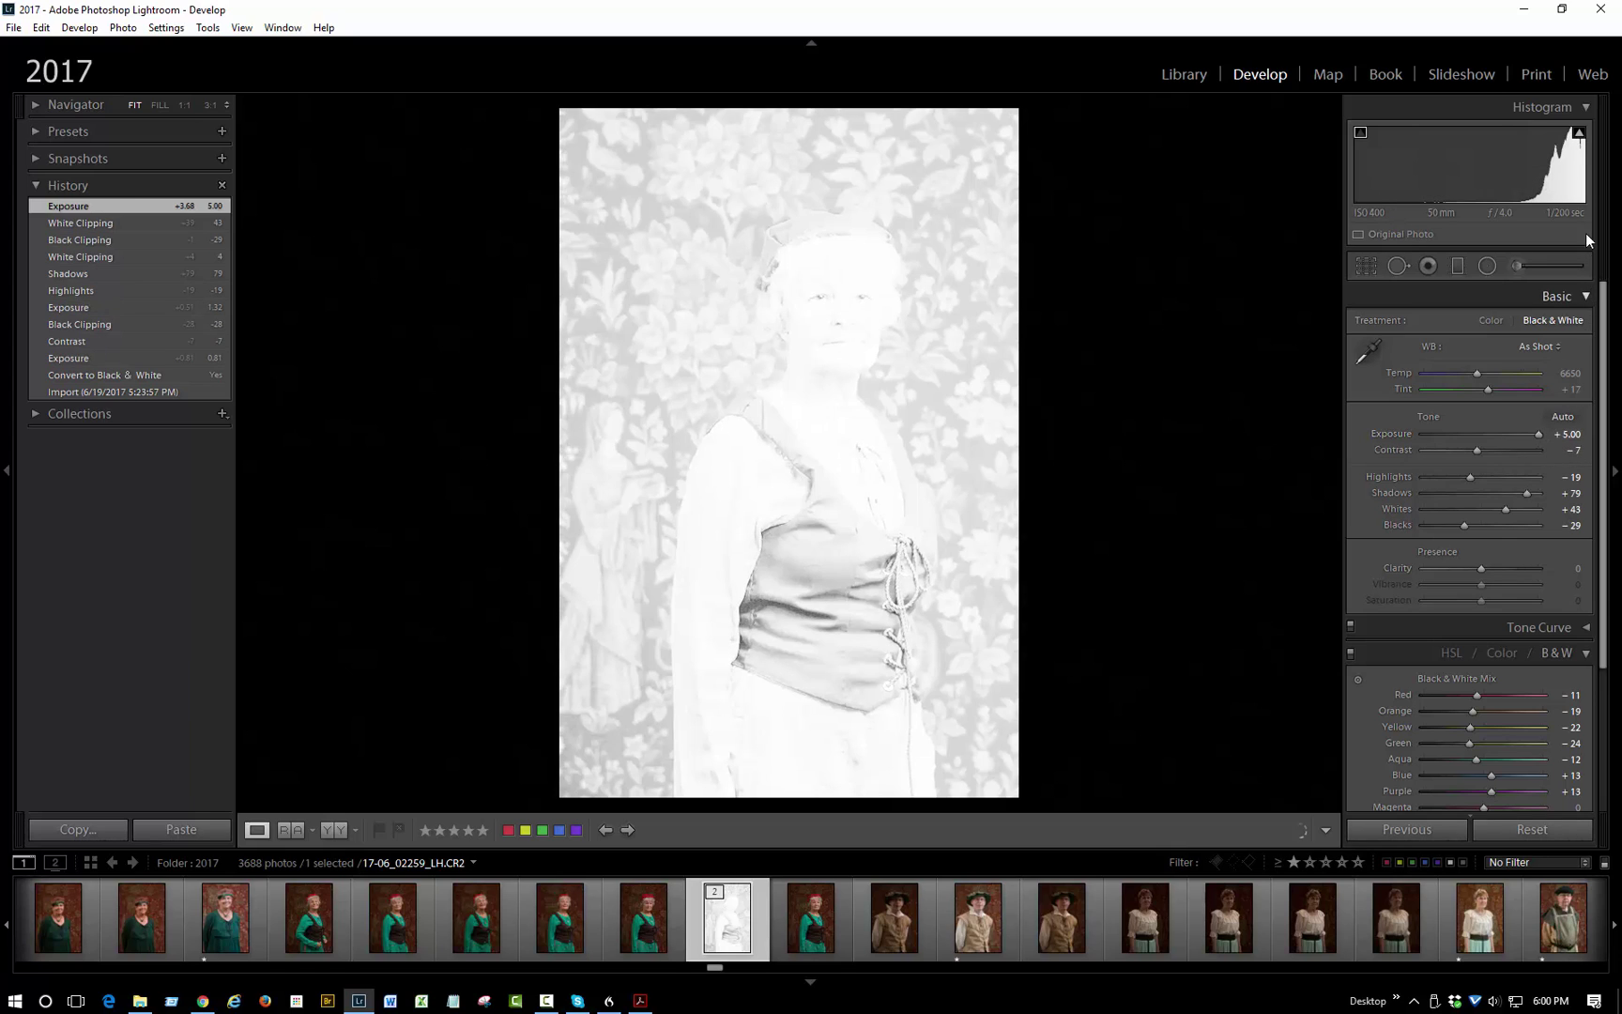
pyautogui.click(1579, 137)
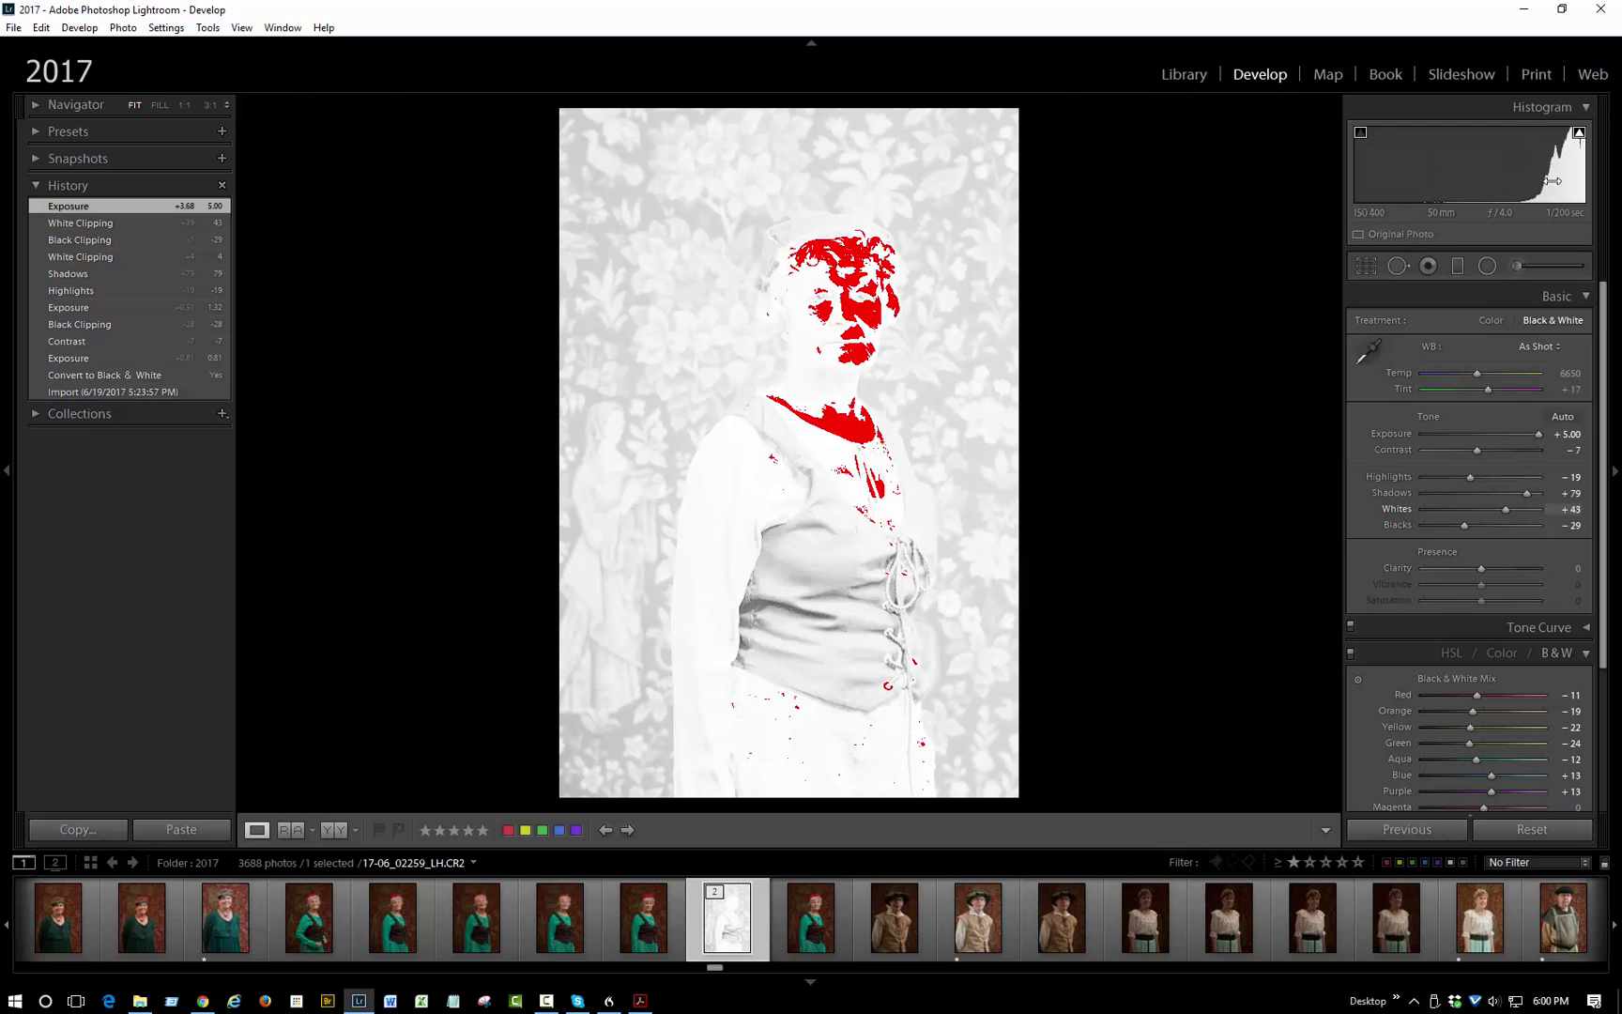
# Set the exposure to +1.10 and the blacks to −22.
pyautogui.moveTo(1535, 433); pyautogui.dragTo(1491, 430)
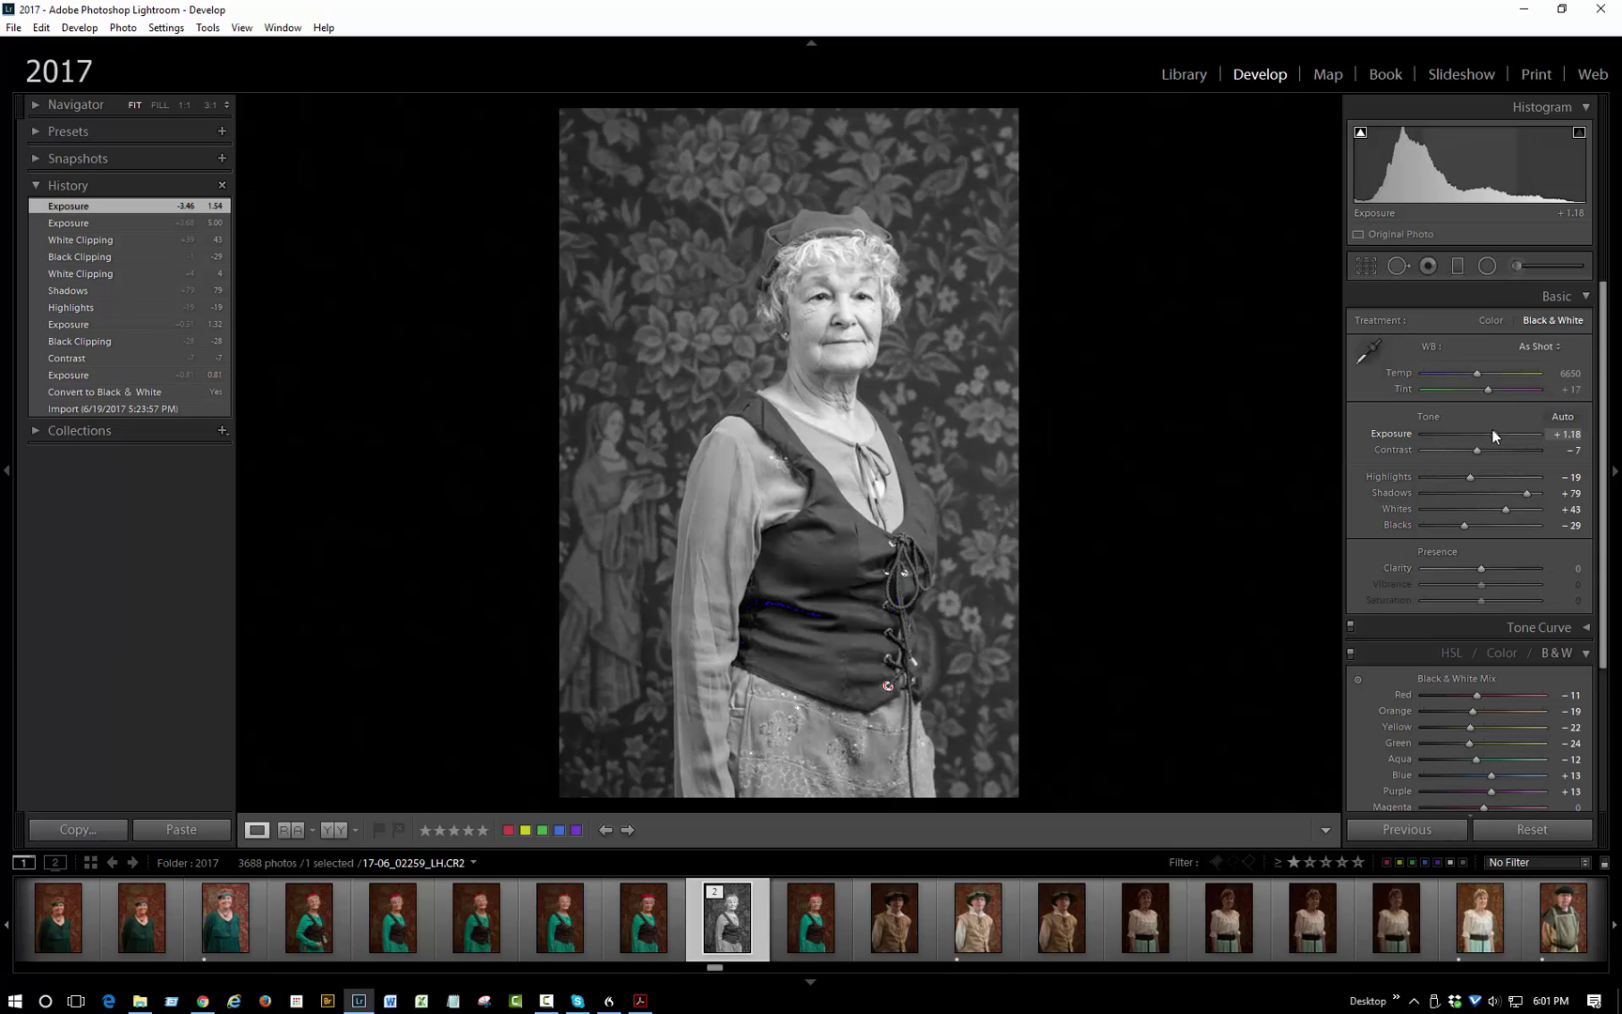
pyautogui.moveTo(1492, 430); pyautogui.dragTo(1491, 430)
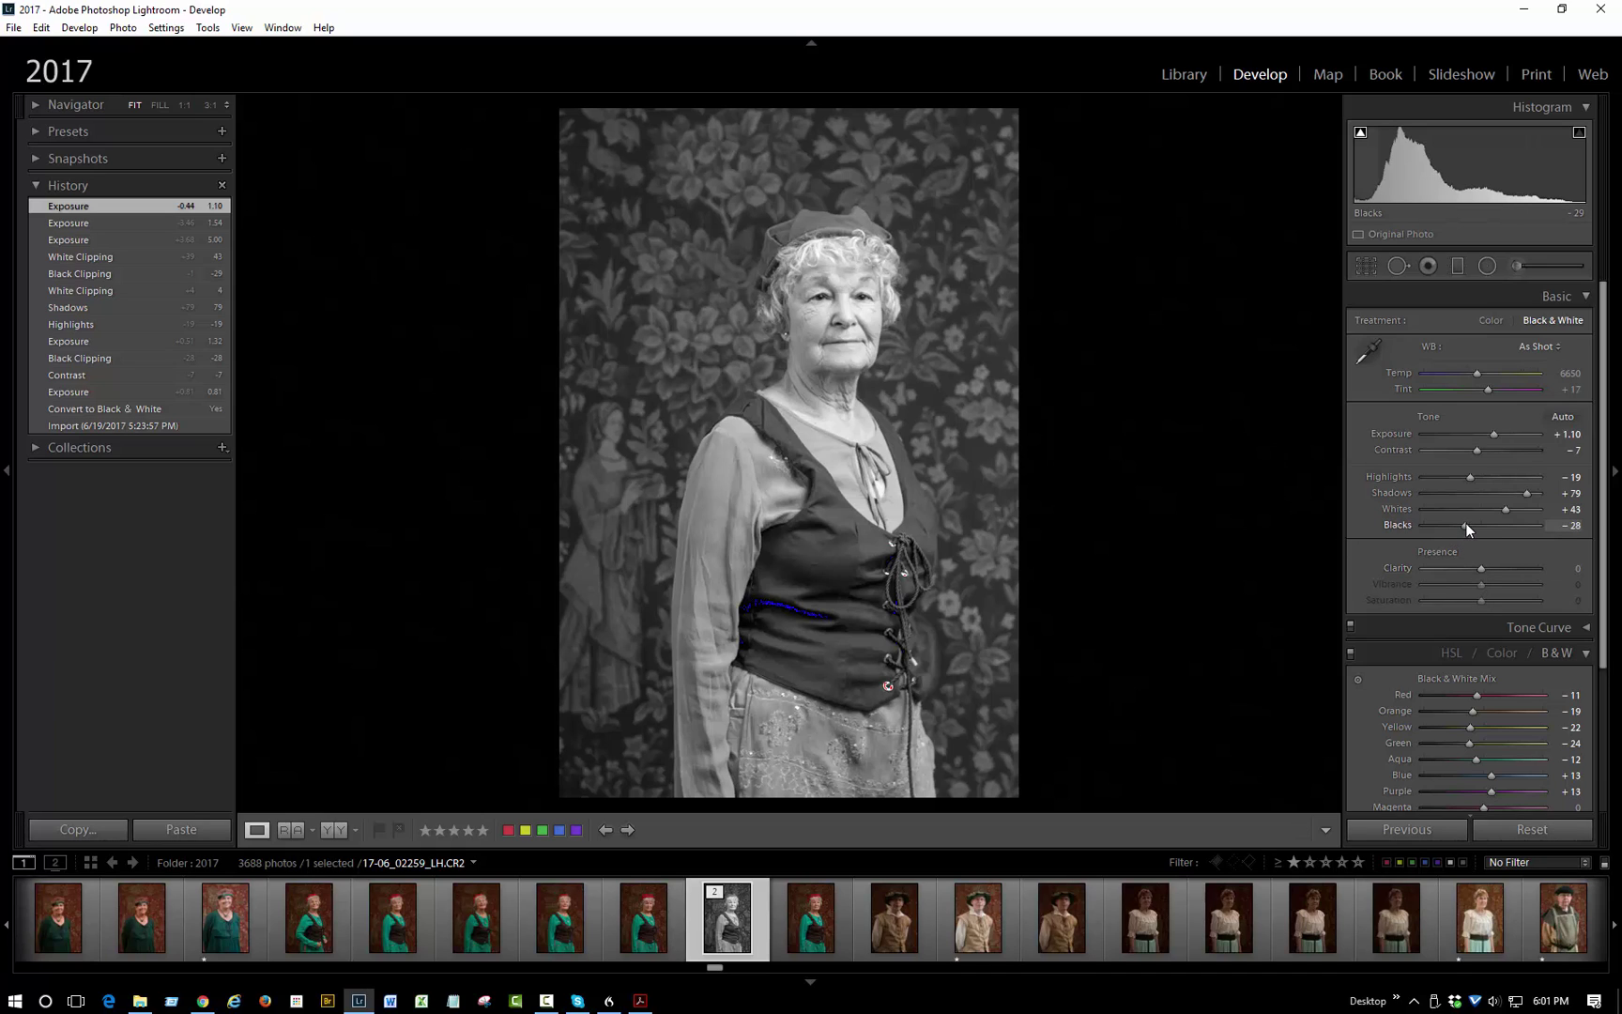
pyautogui.moveTo(1469, 526); pyautogui.dragTo(1470, 528)
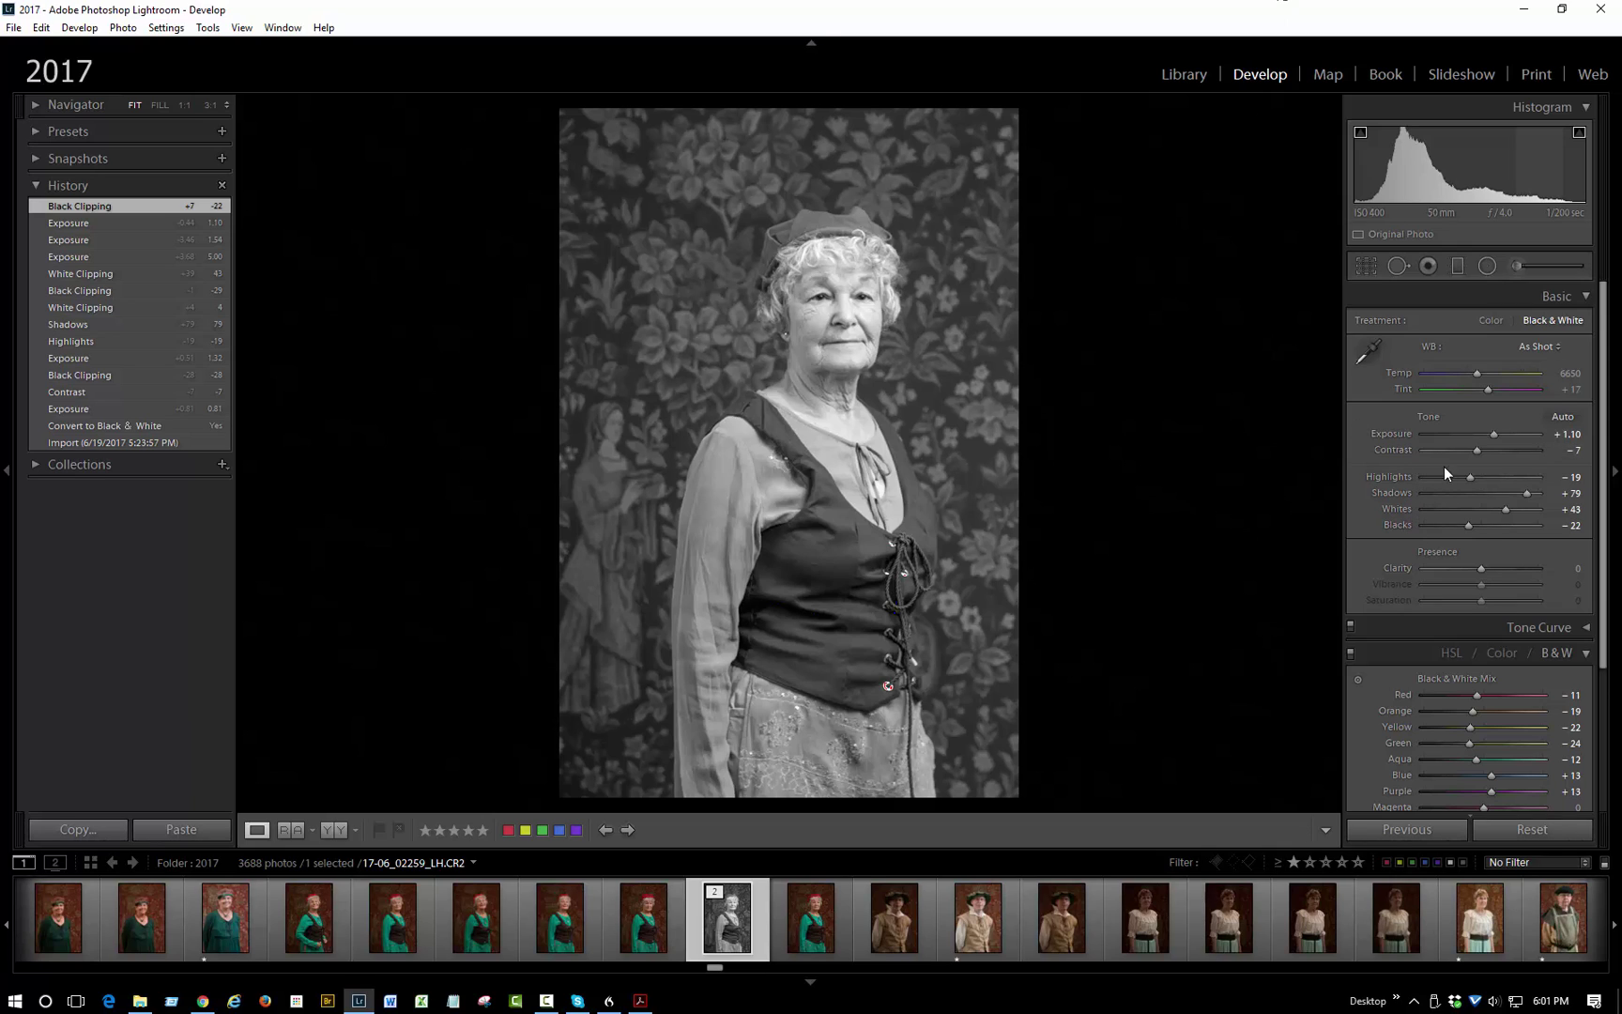
# Convert the virtual copy to black and white, switching back to color once for comparison before returning to the B&W mix.
pyautogui.click(821, 911)
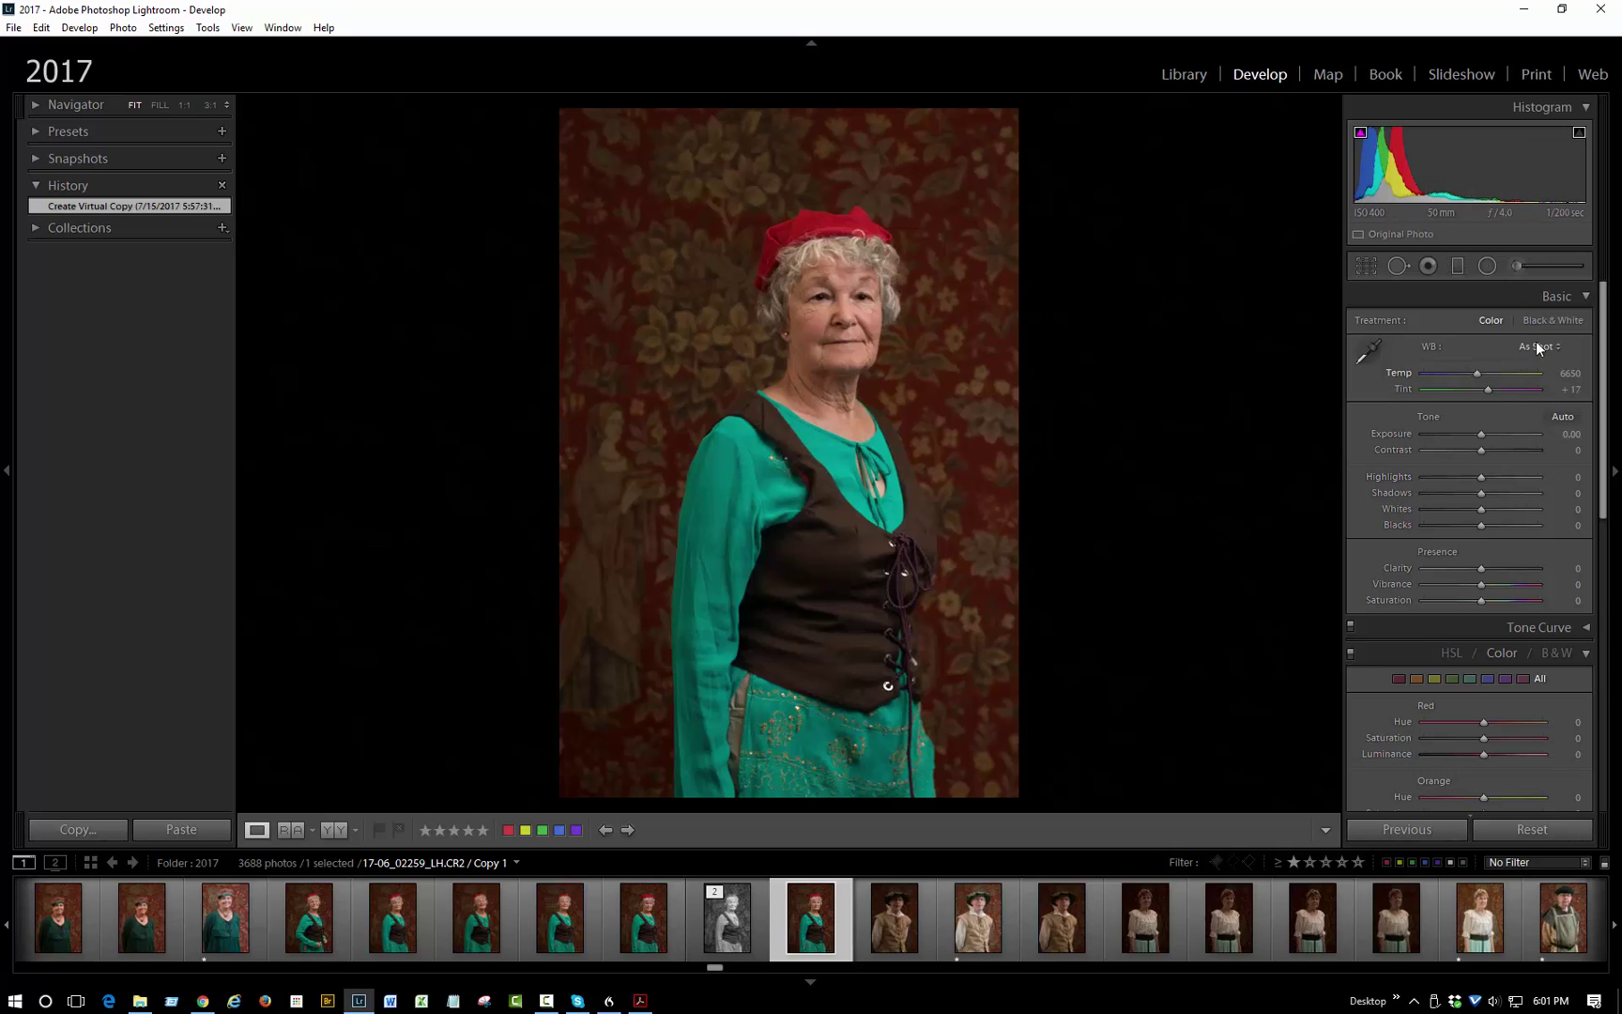
pyautogui.click(1552, 320)
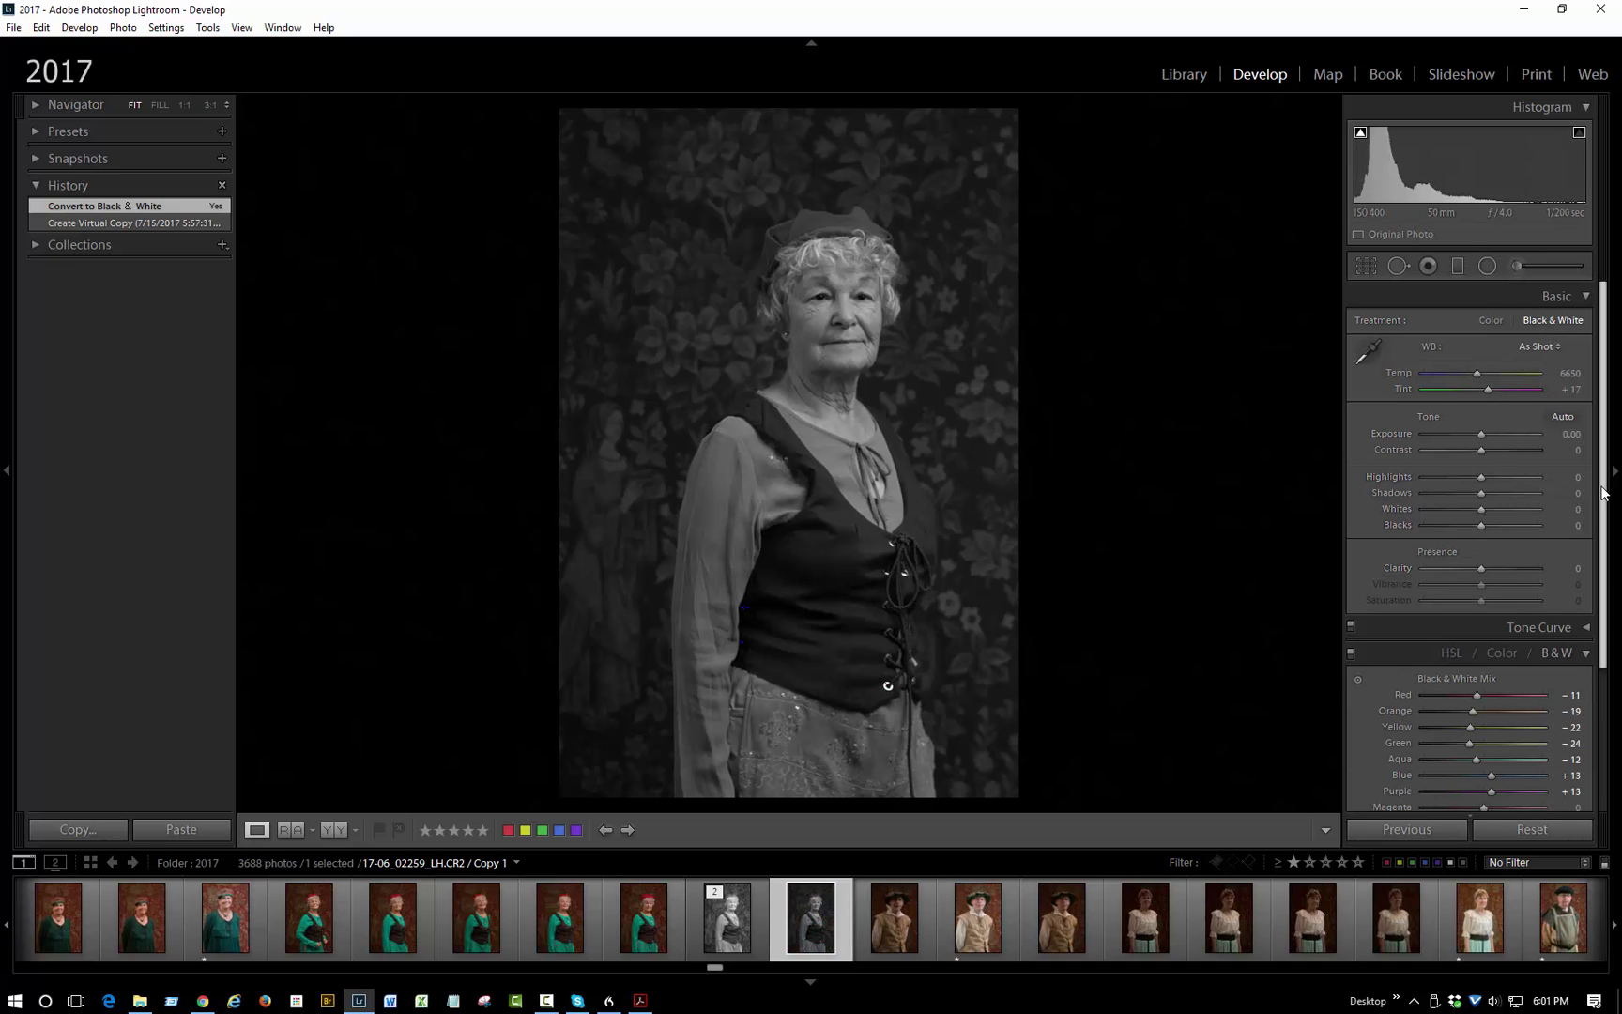
pyautogui.moveTo(1606, 492); pyautogui.dragTo(1605, 657)
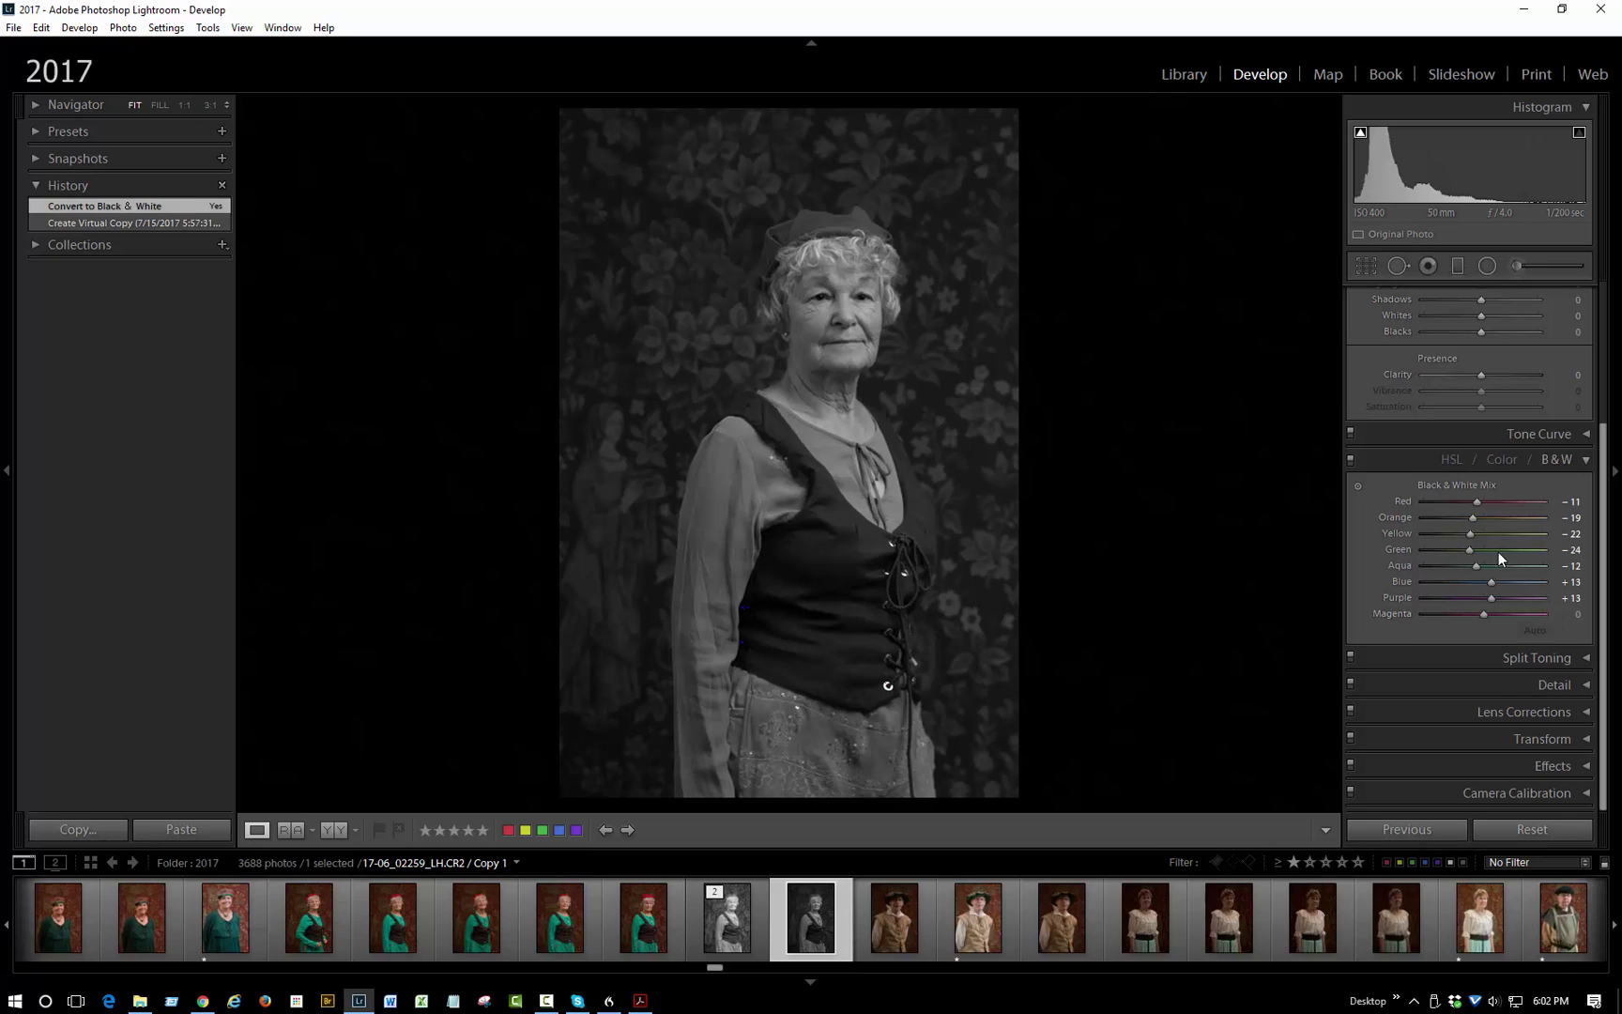
pyautogui.click(1494, 461)
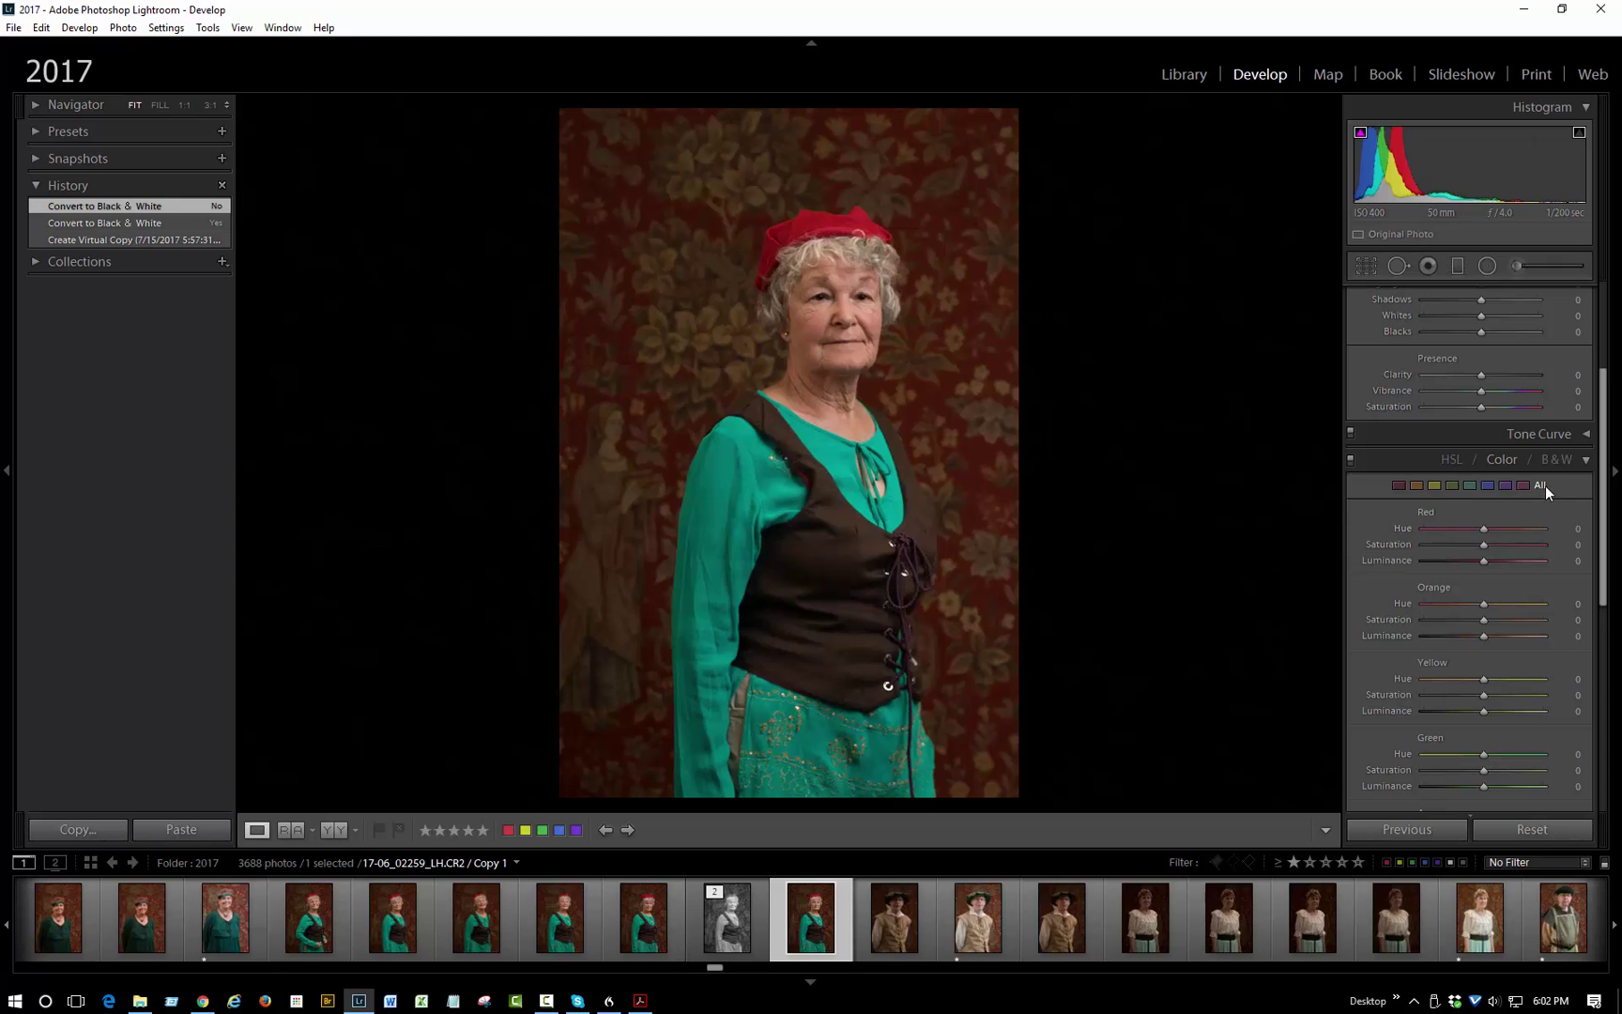
pyautogui.click(1567, 460)
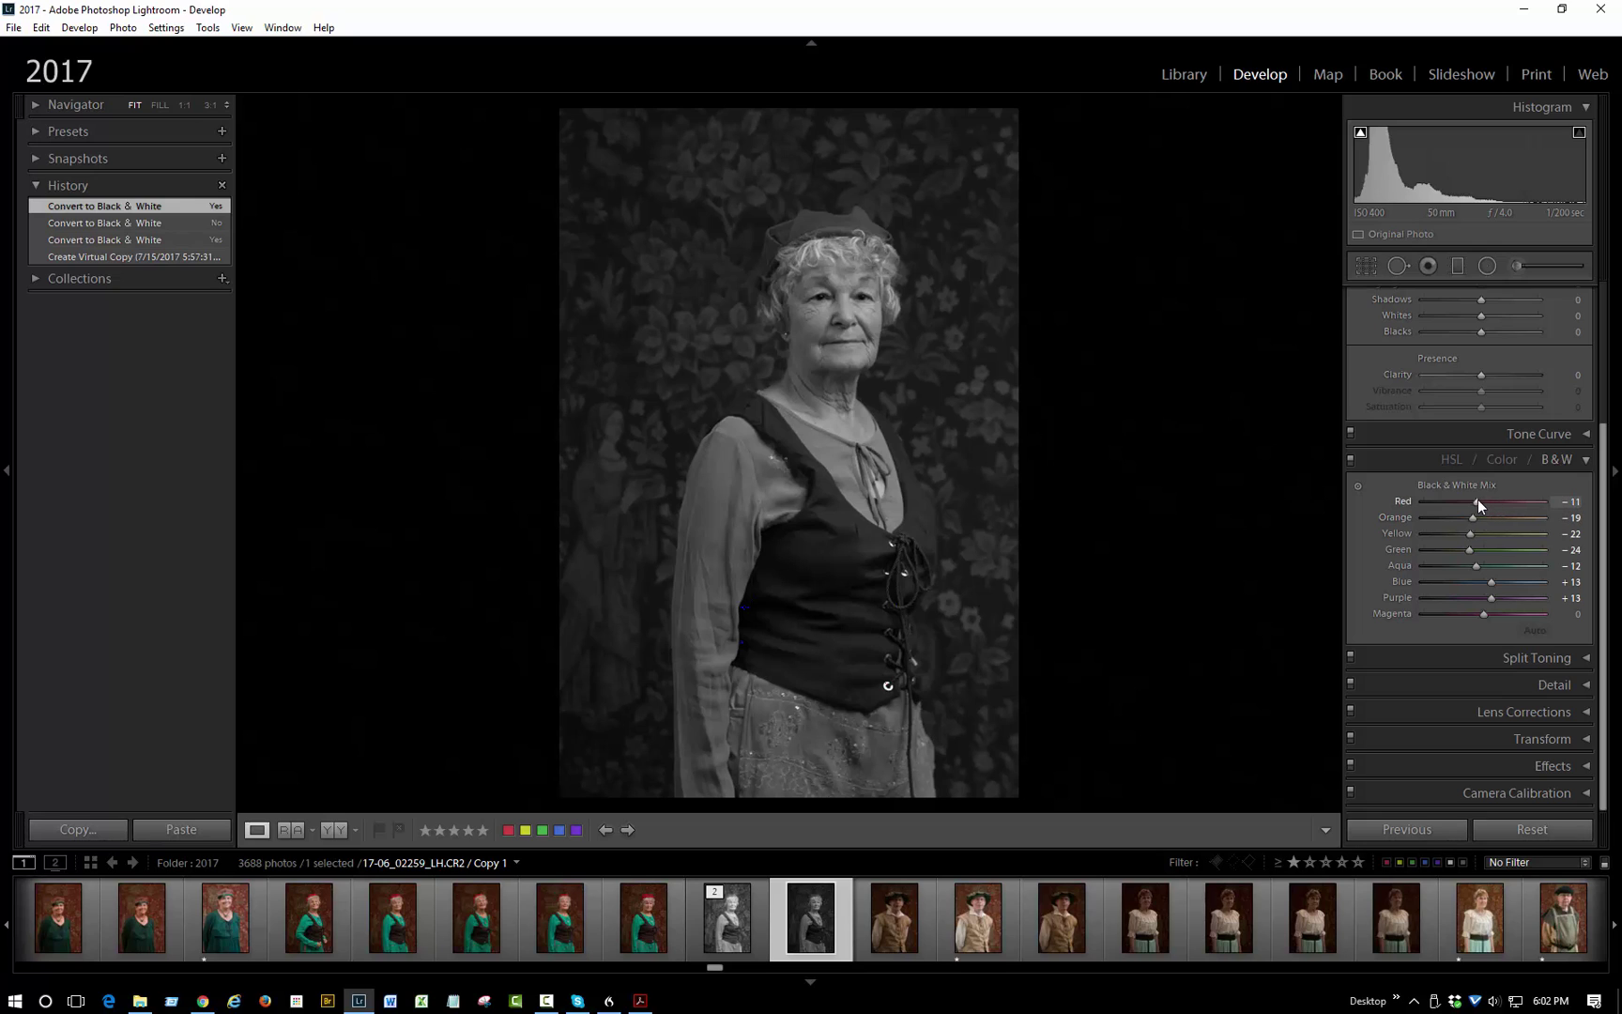
# Set the virtual copy's black and white mix to Red +100, Green +70 and Aqua +75.
pyautogui.moveTo(1474, 499); pyautogui.dragTo(1550, 516)
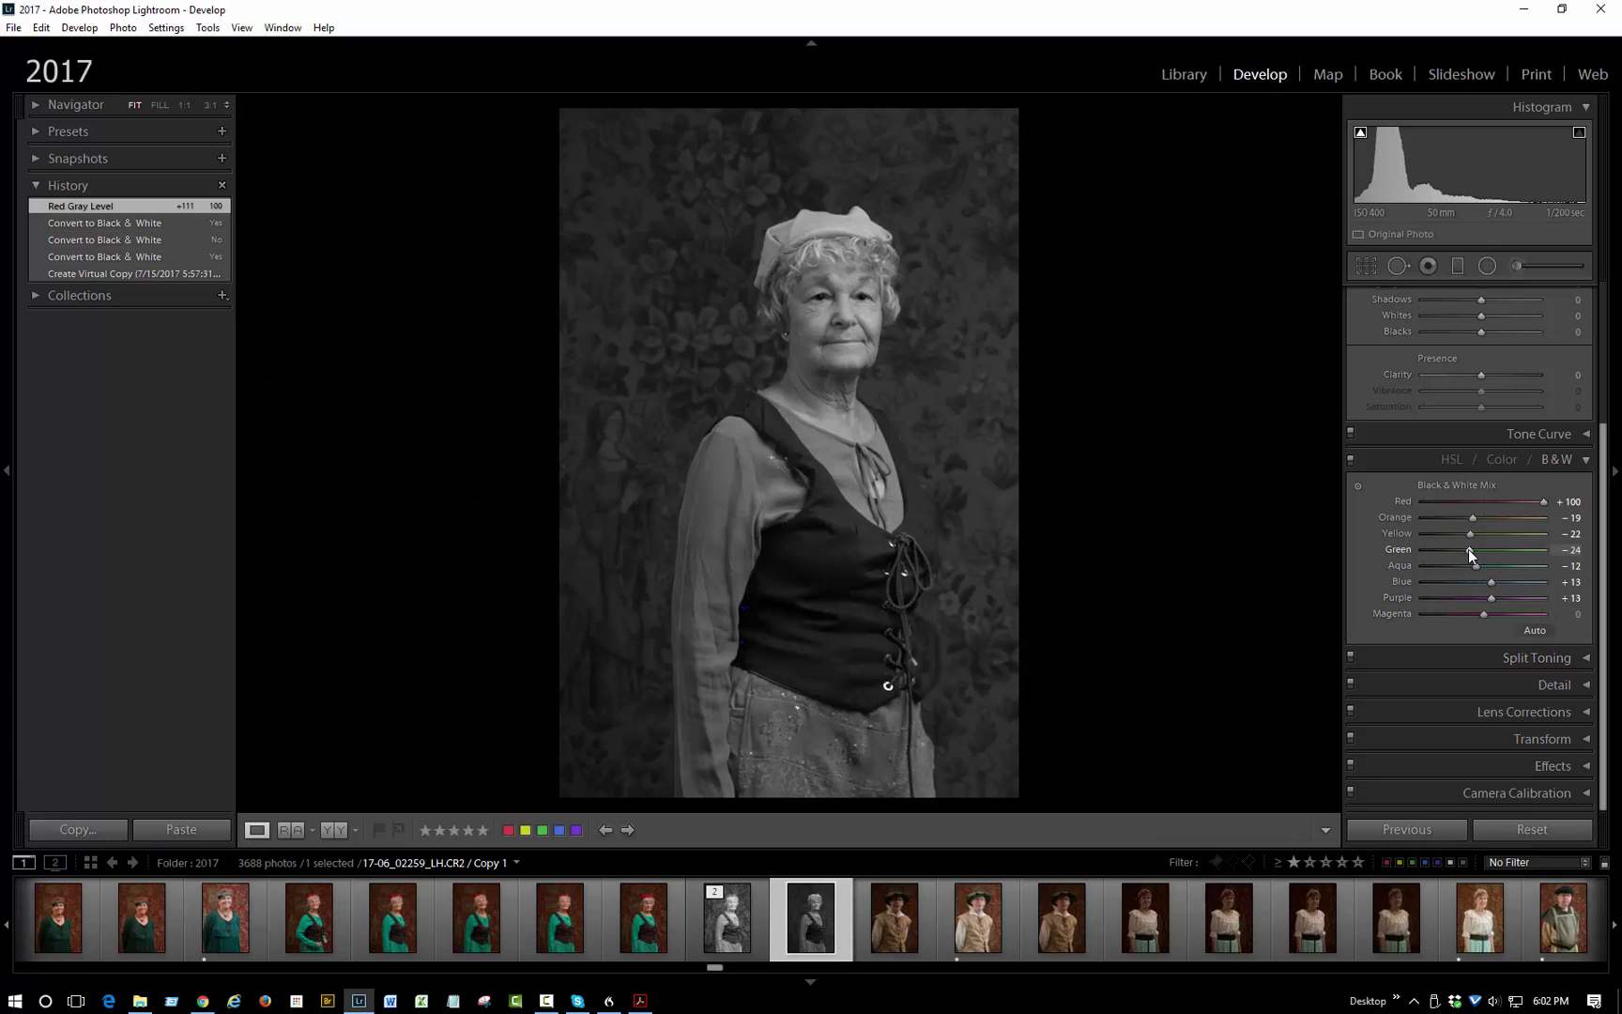
pyautogui.moveTo(1472, 549); pyautogui.dragTo(1521, 548)
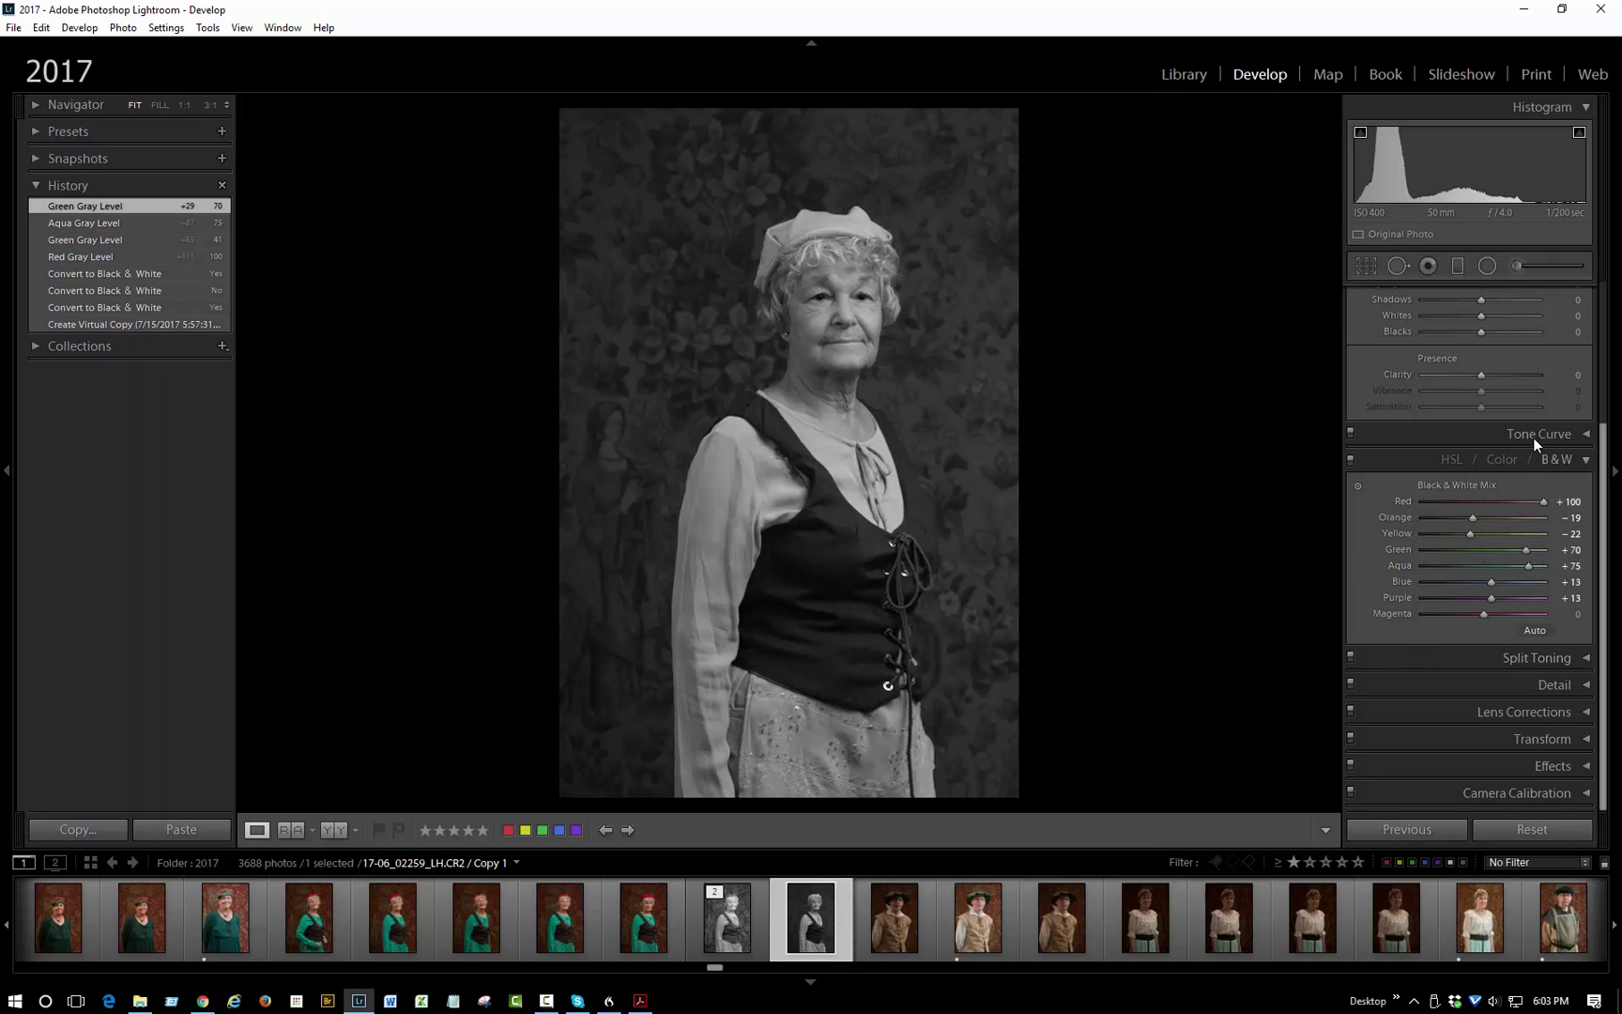
# Set the virtual copy's exposure to +0.66.
pyautogui.scroll(3, 1534, 437)
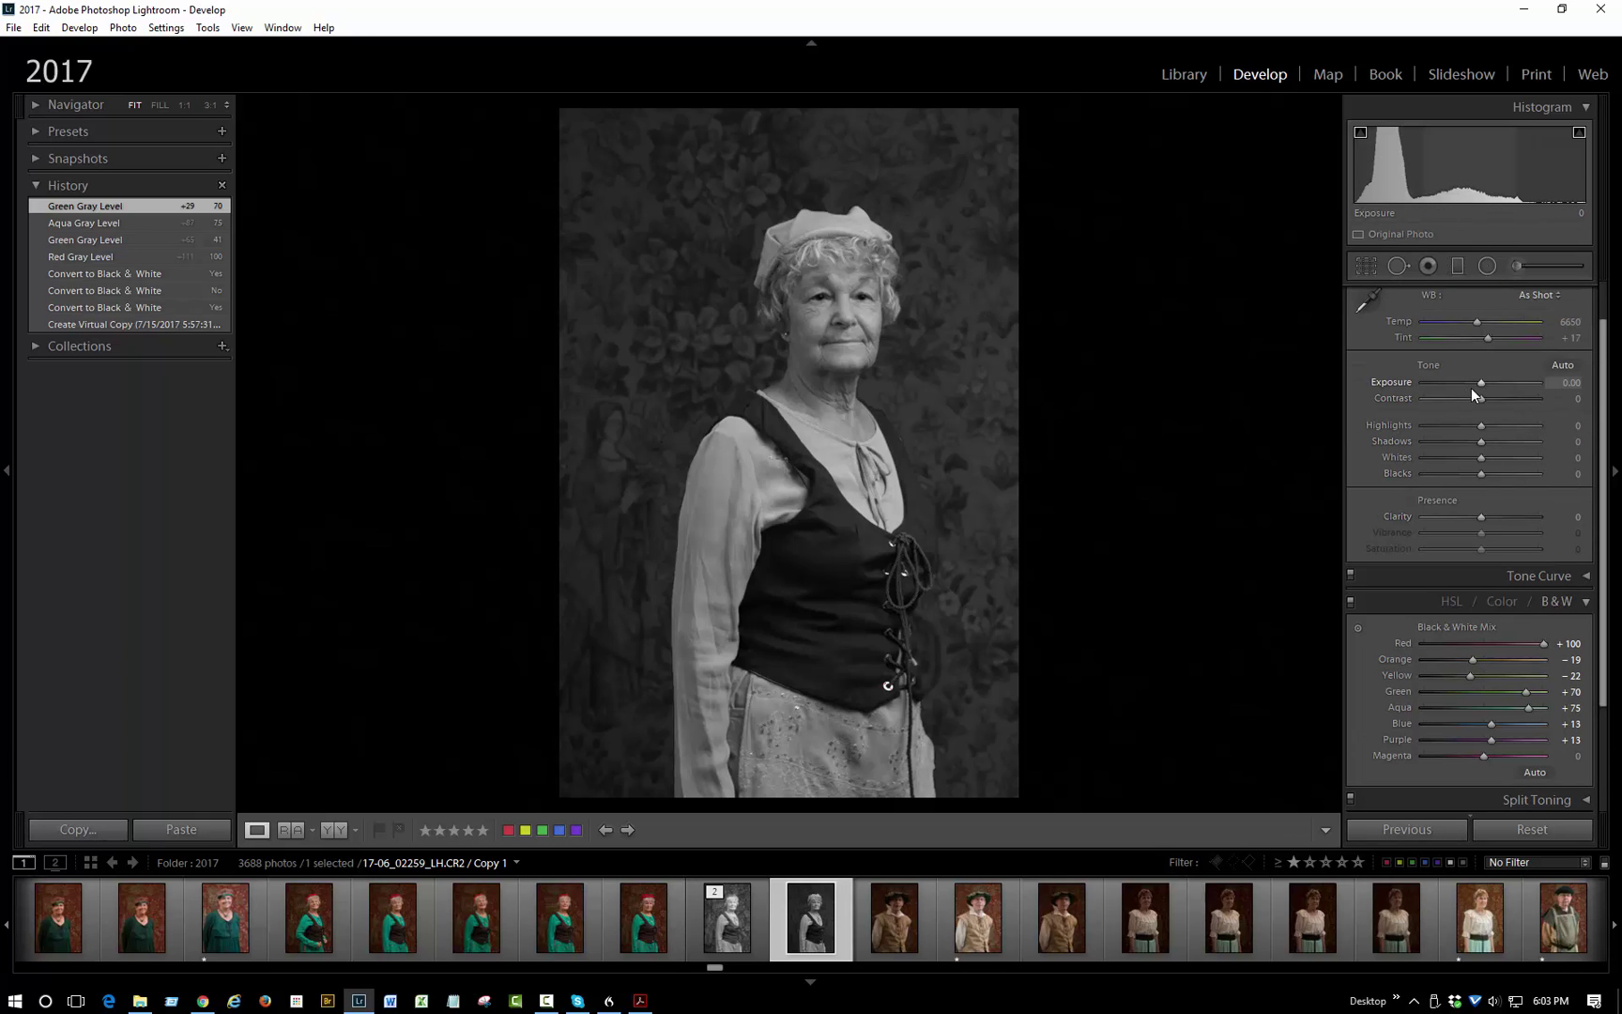
pyautogui.moveTo(1483, 382); pyautogui.dragTo(1491, 382)
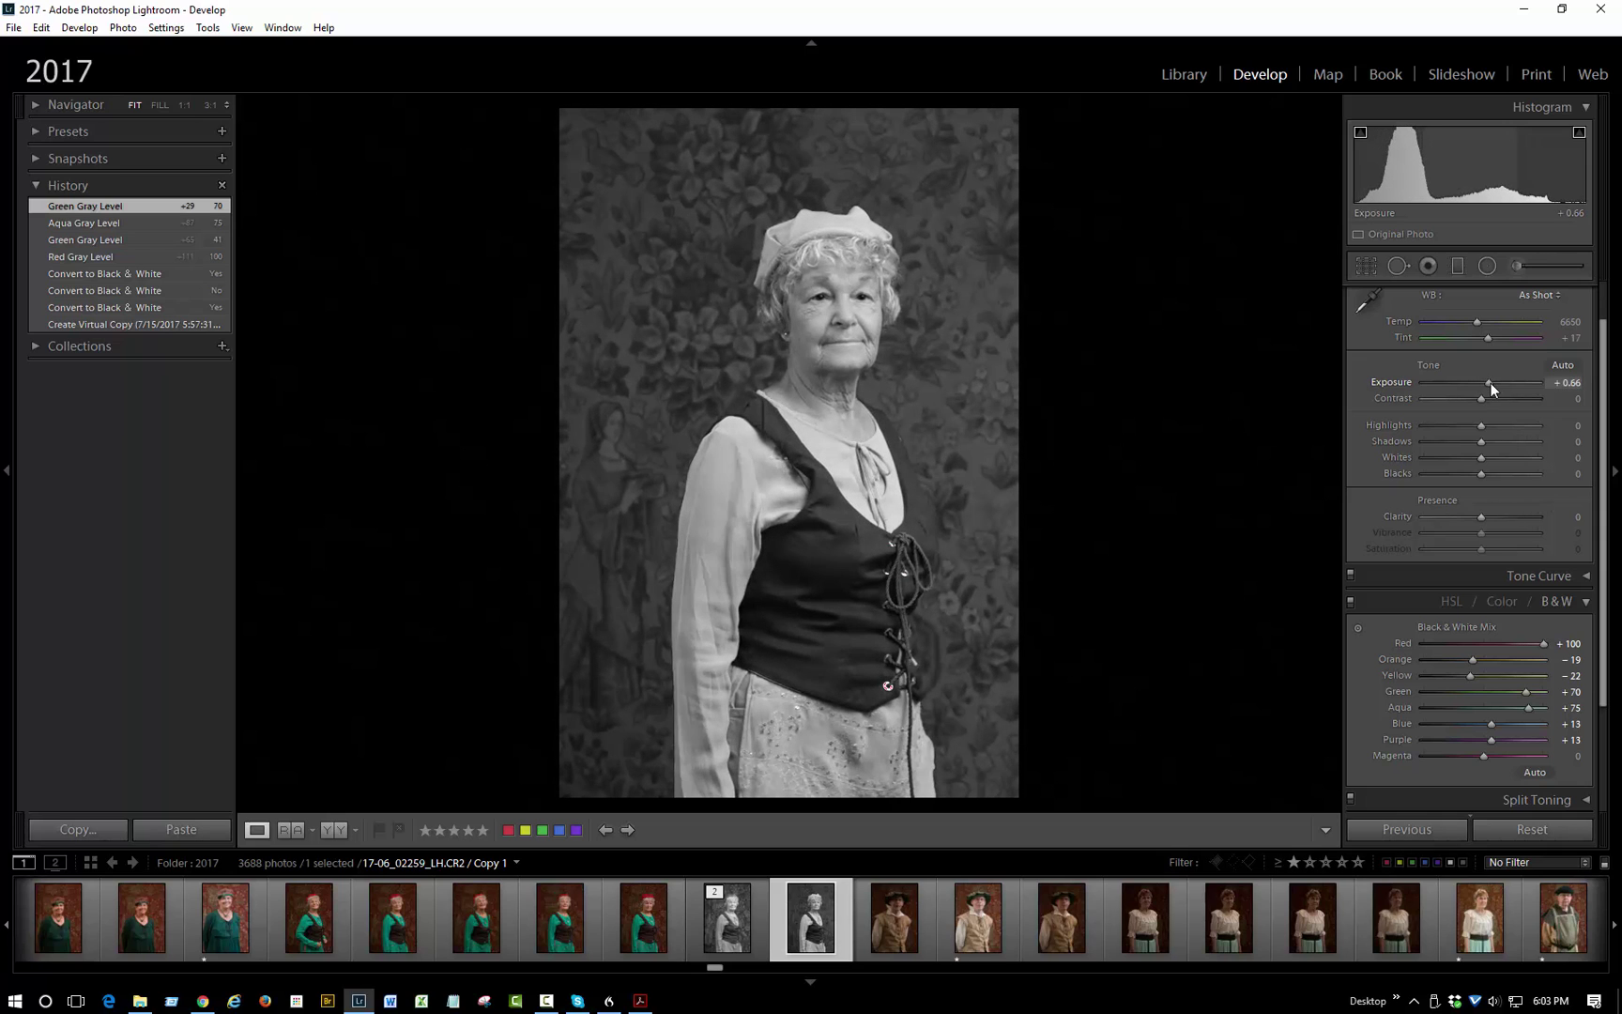
pyautogui.moveTo(1491, 383); pyautogui.dragTo(1491, 385)
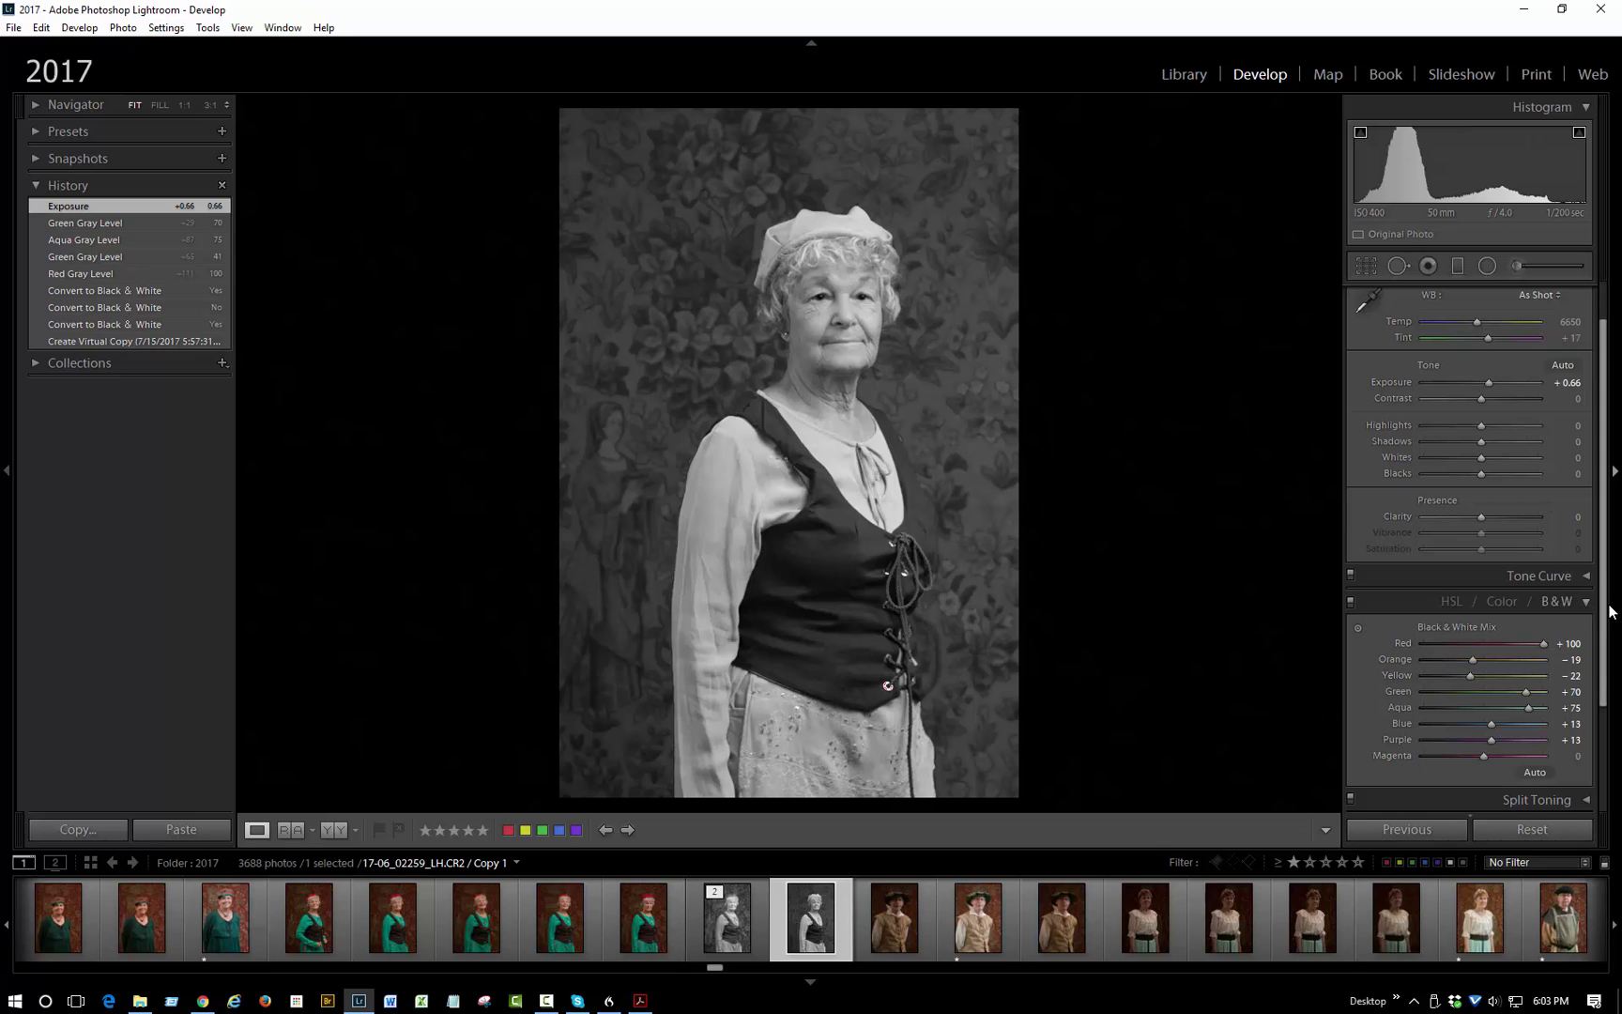
# Show the virtual copy's color original and black and white version side by side as Before and After.
pyautogui.scroll(-3, 1610, 628)
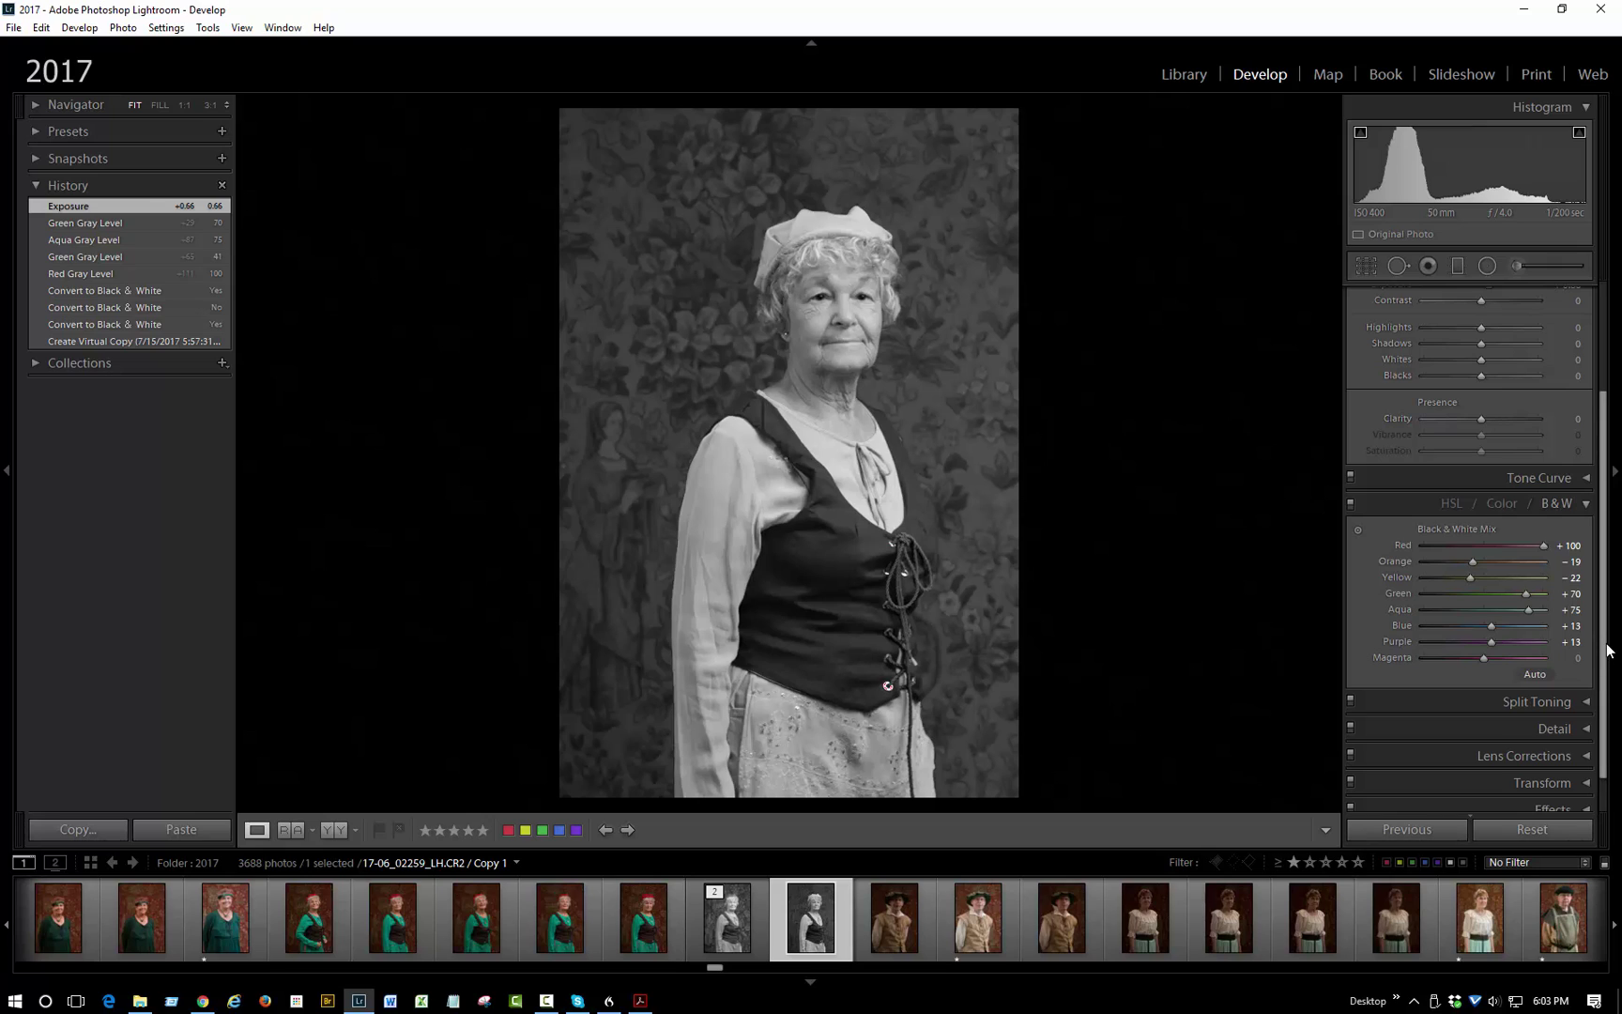
pyautogui.scroll(2, 1612, 631)
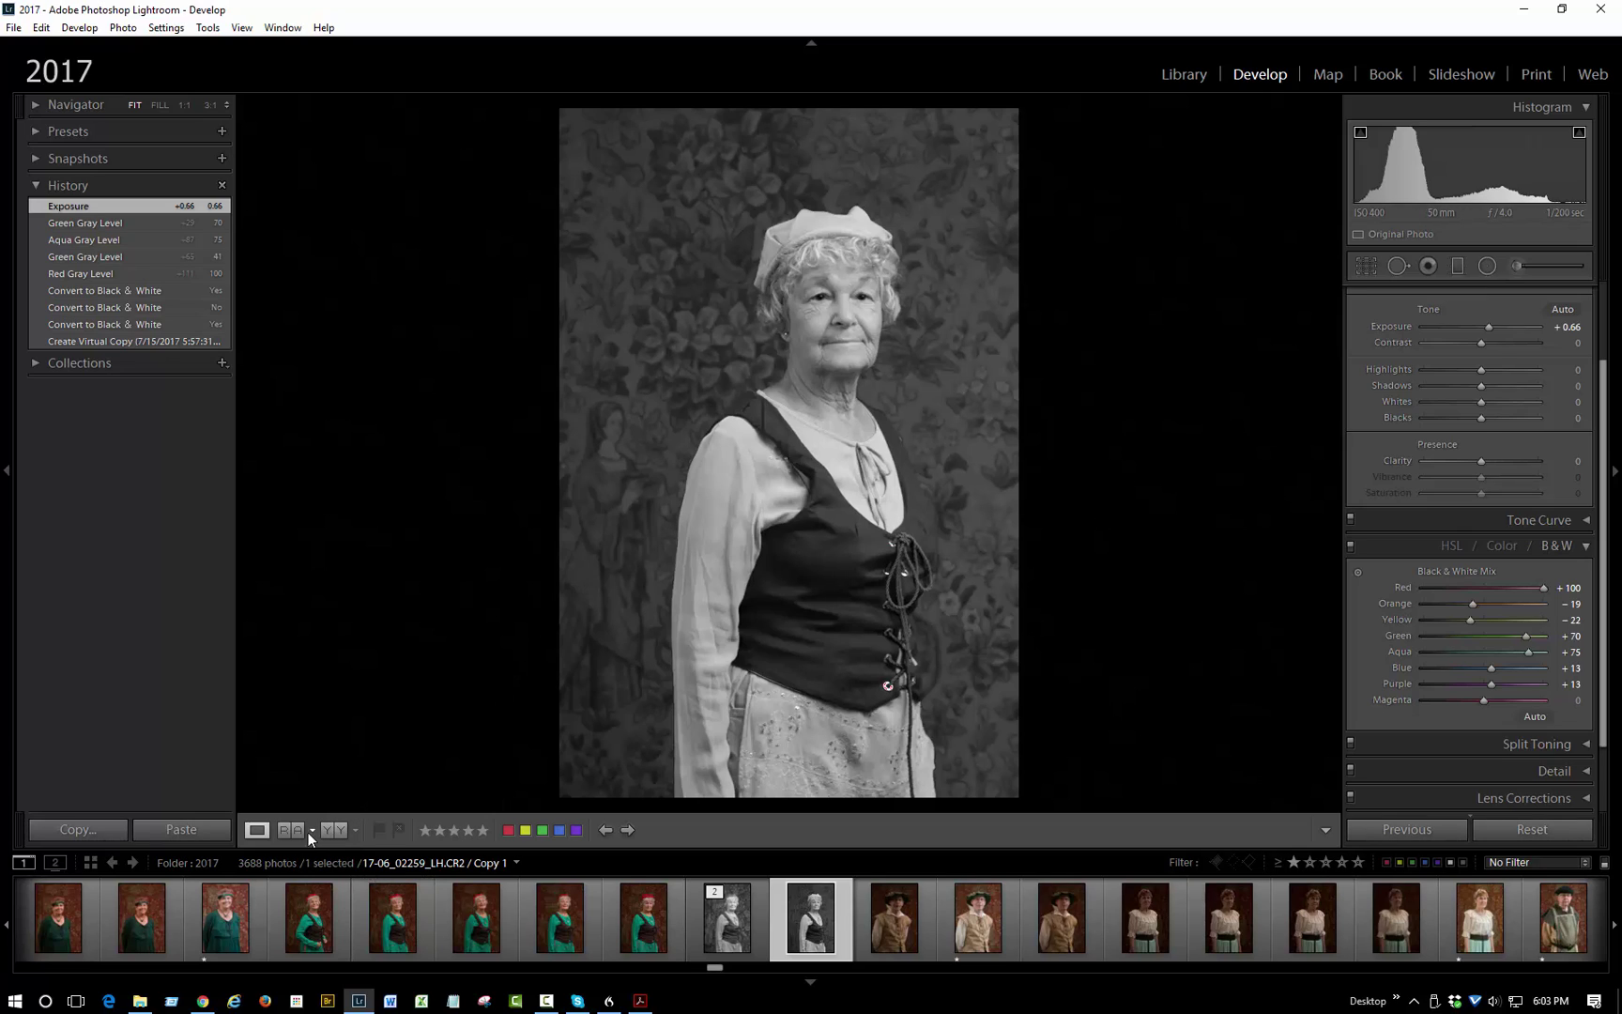
pyautogui.click(338, 834)
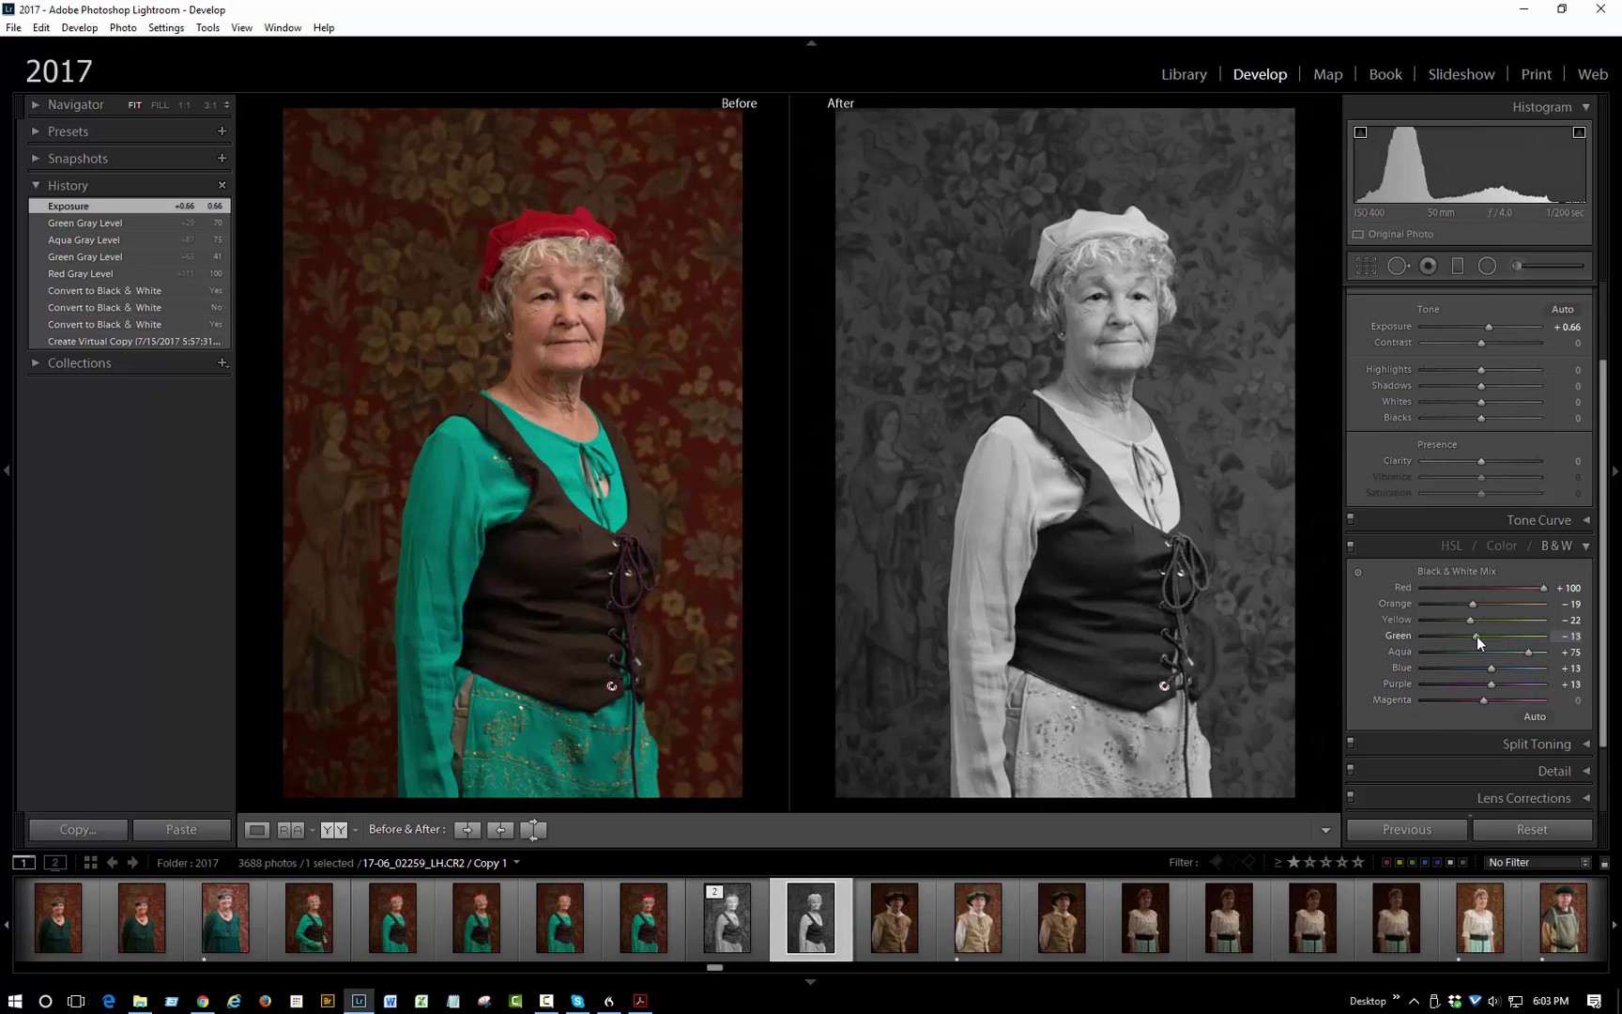
# Set the virtual copy's black and white mix to Green −4, Aqua −8, Blue −72, Purple 0 and Magenta +100.
pyautogui.moveTo(1479, 635)
pyautogui.mouseDown()
pyautogui.moveTo(1506, 649)
pyautogui.moveTo(1482, 652)
pyautogui.mouseUp()
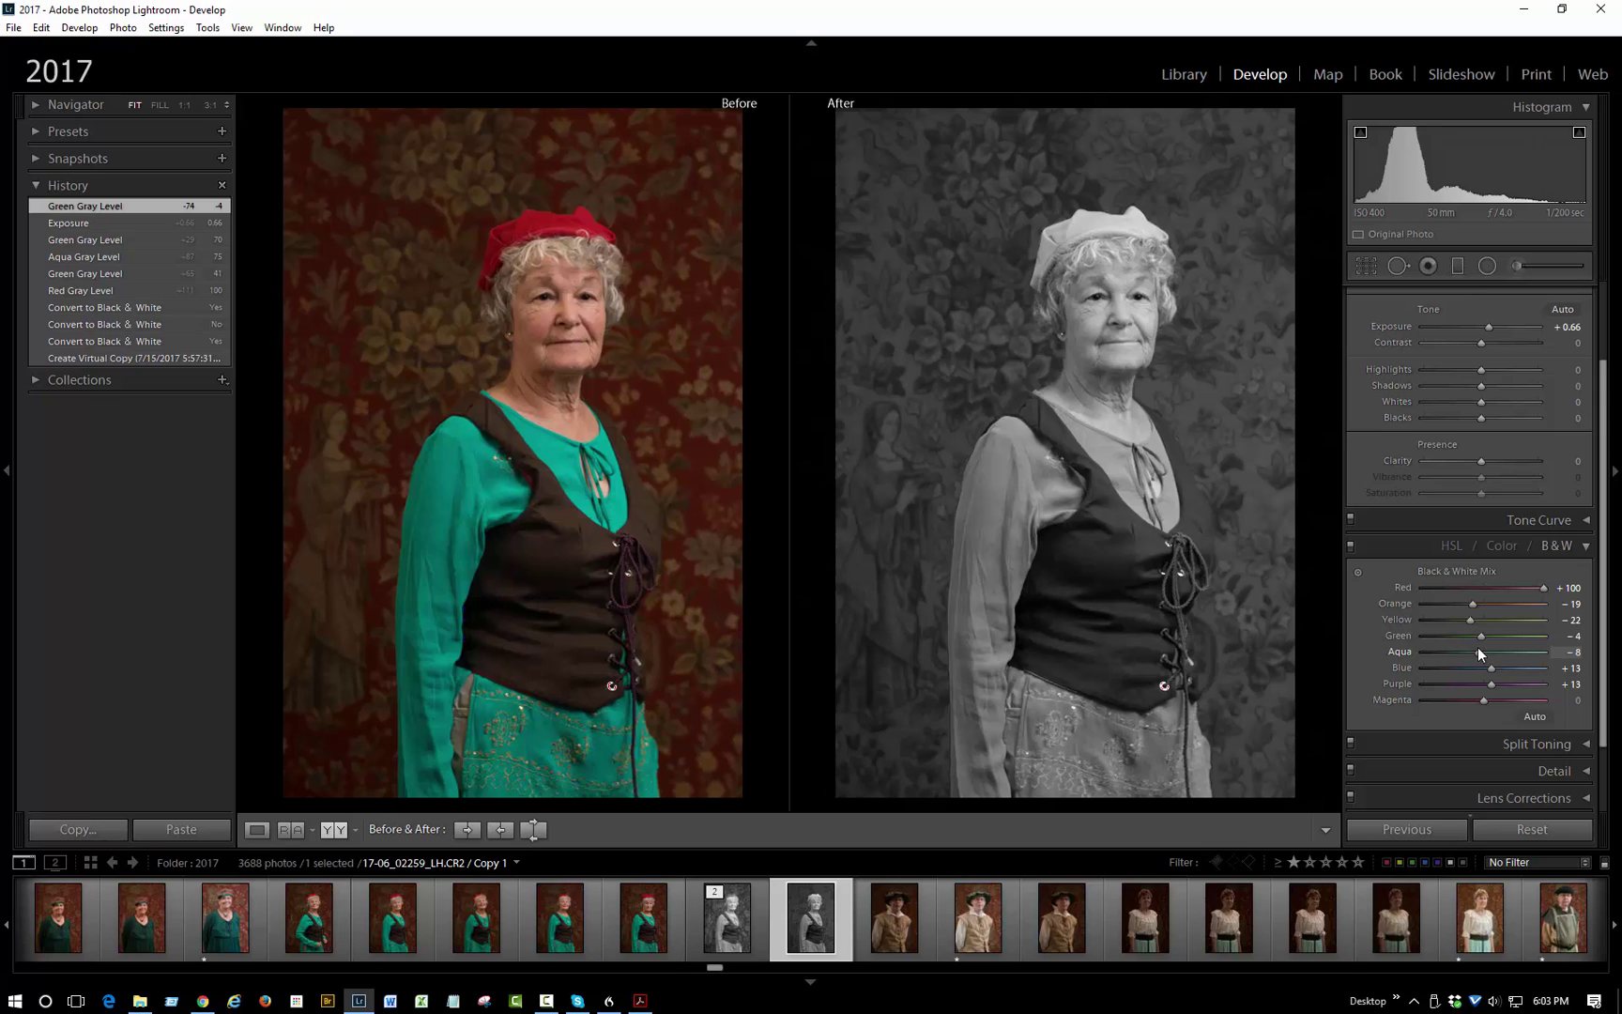
pyautogui.moveTo(1479, 654); pyautogui.dragTo(1479, 654)
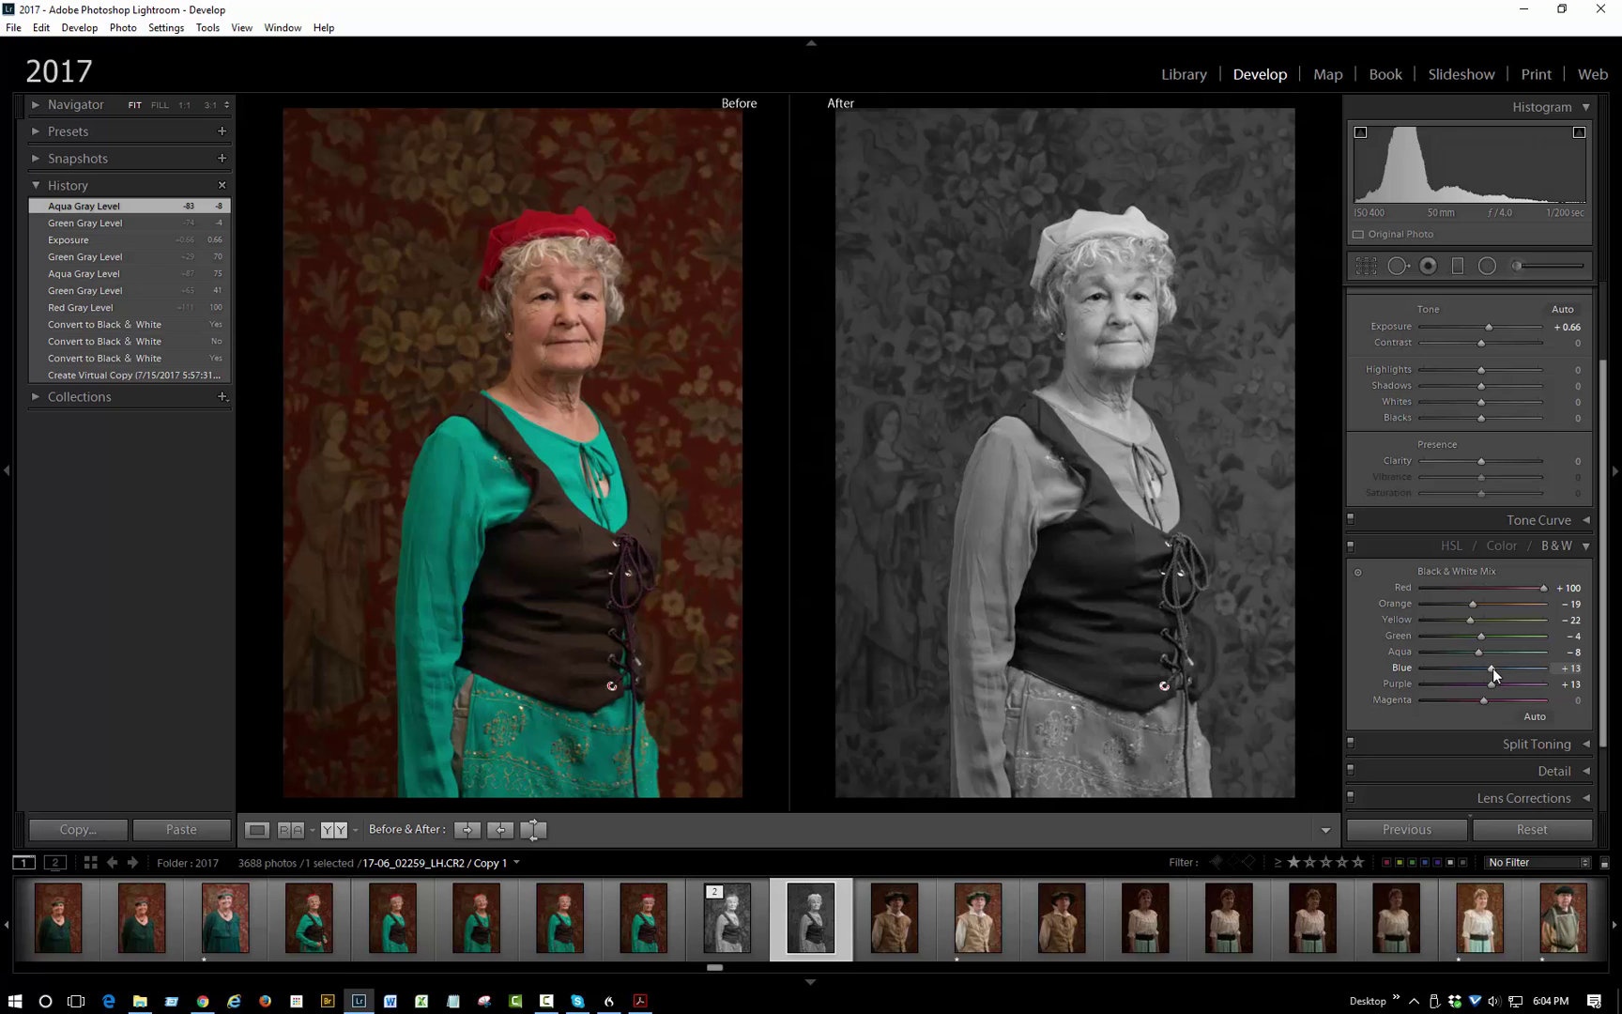
pyautogui.moveTo(1516, 667); pyautogui.dragTo(1439, 656)
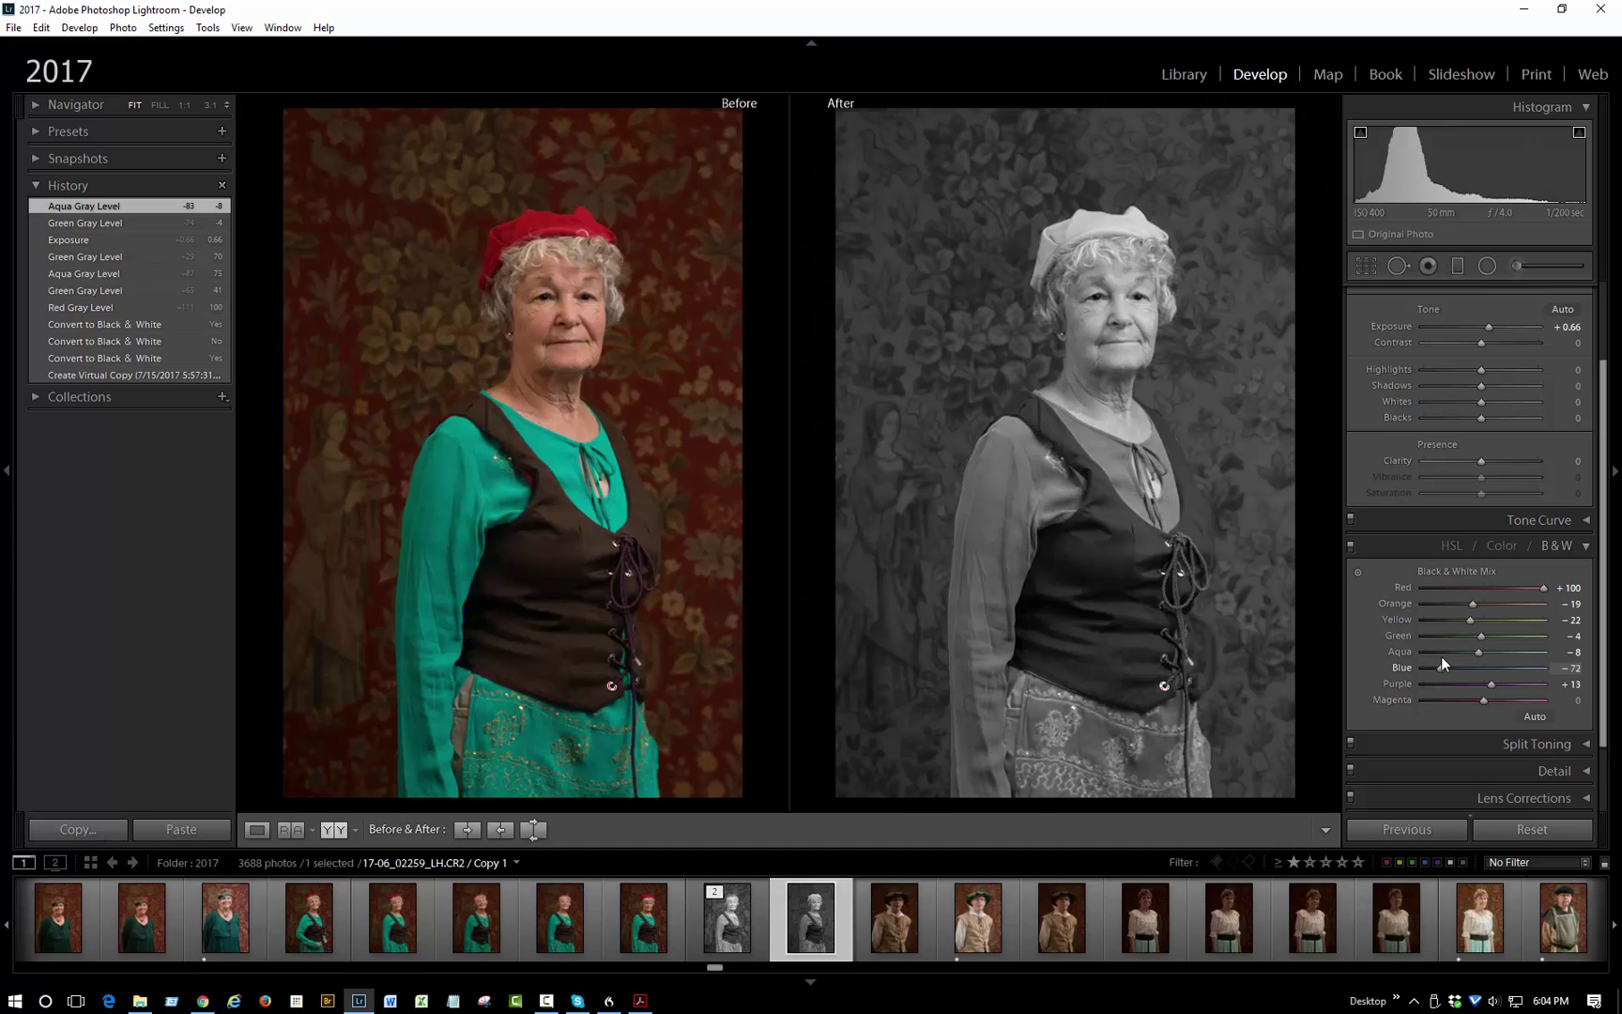
pyautogui.moveTo(1442, 657); pyautogui.dragTo(1388, 683)
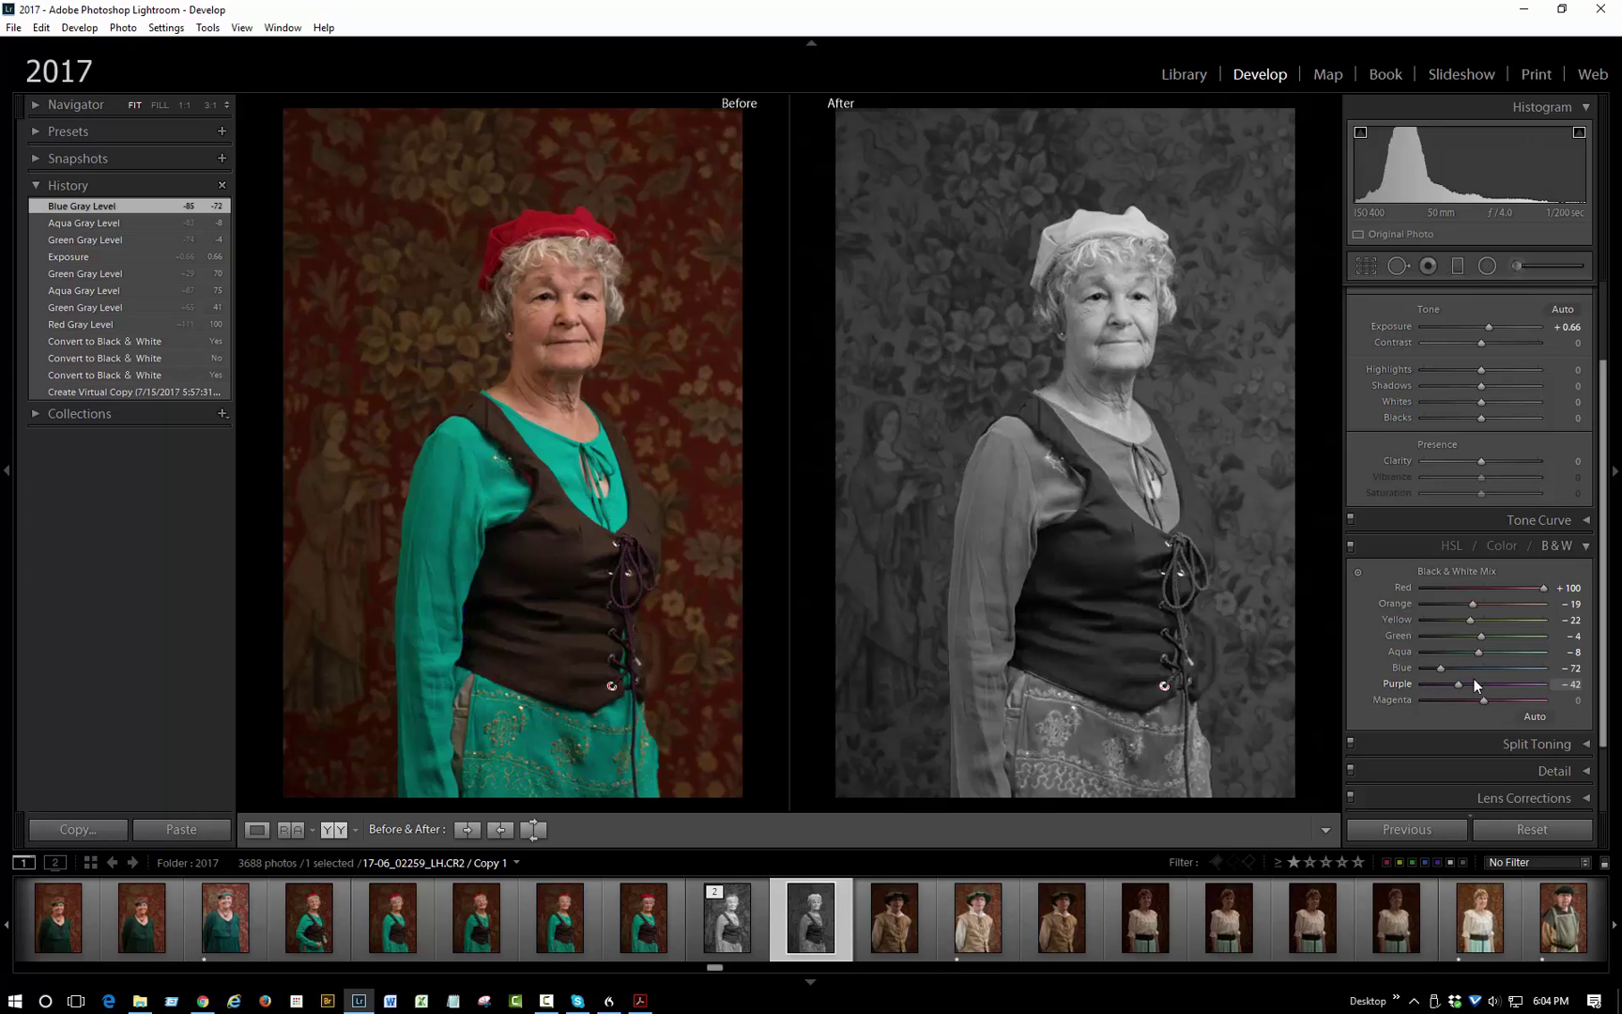
pyautogui.moveTo(1548, 683); pyautogui.dragTo(1585, 707)
pyautogui.moveTo(1483, 702); pyautogui.dragTo(1606, 732)
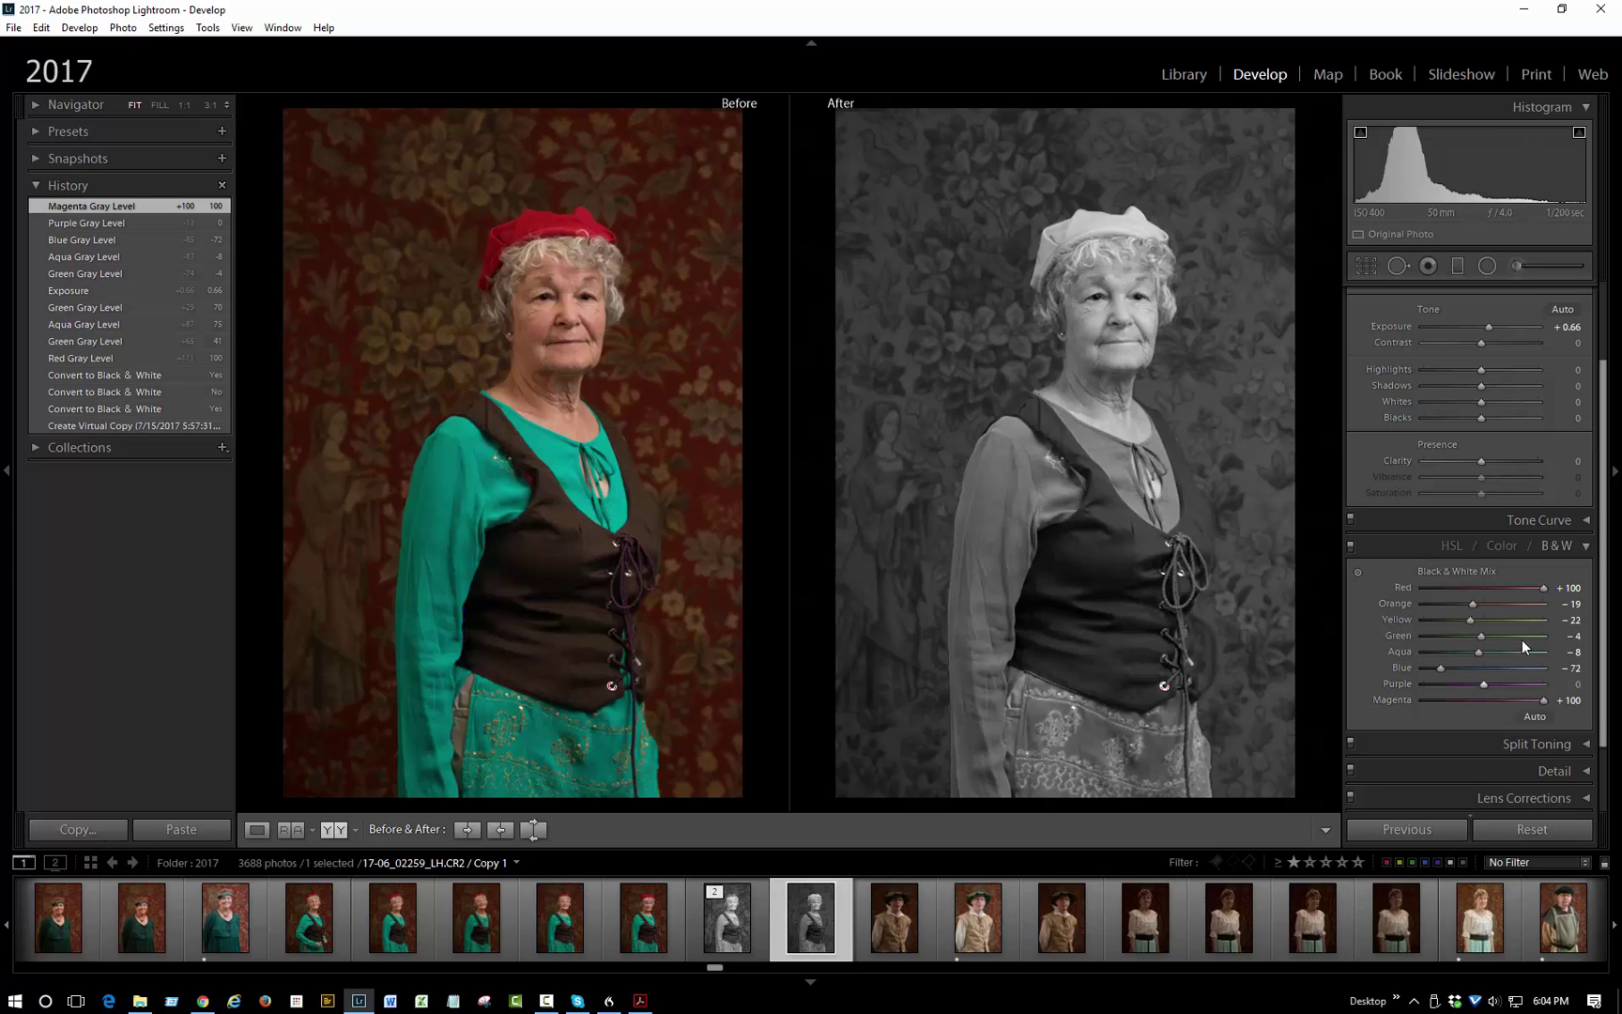
# Set Red to +39 and Orange to +14 in the black and white mix, balancing them with an exposure of +0.44.
pyautogui.moveTo(1542, 588); pyautogui.dragTo(1509, 590)
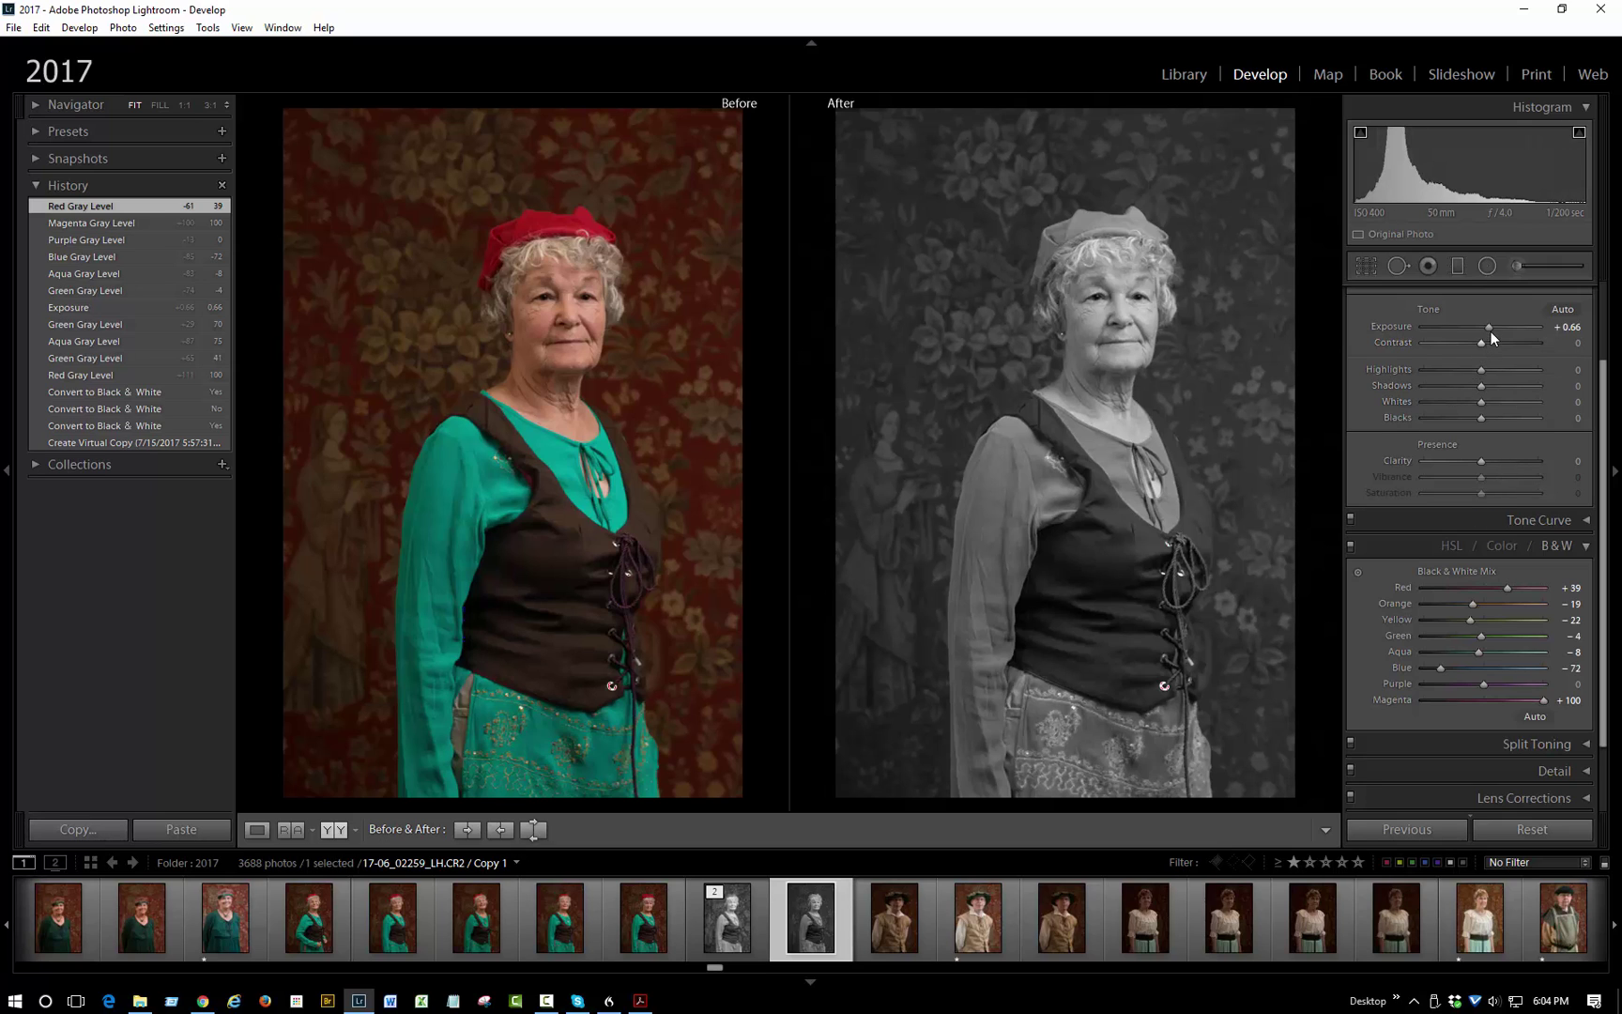
pyautogui.moveTo(1491, 329); pyautogui.dragTo(1496, 331)
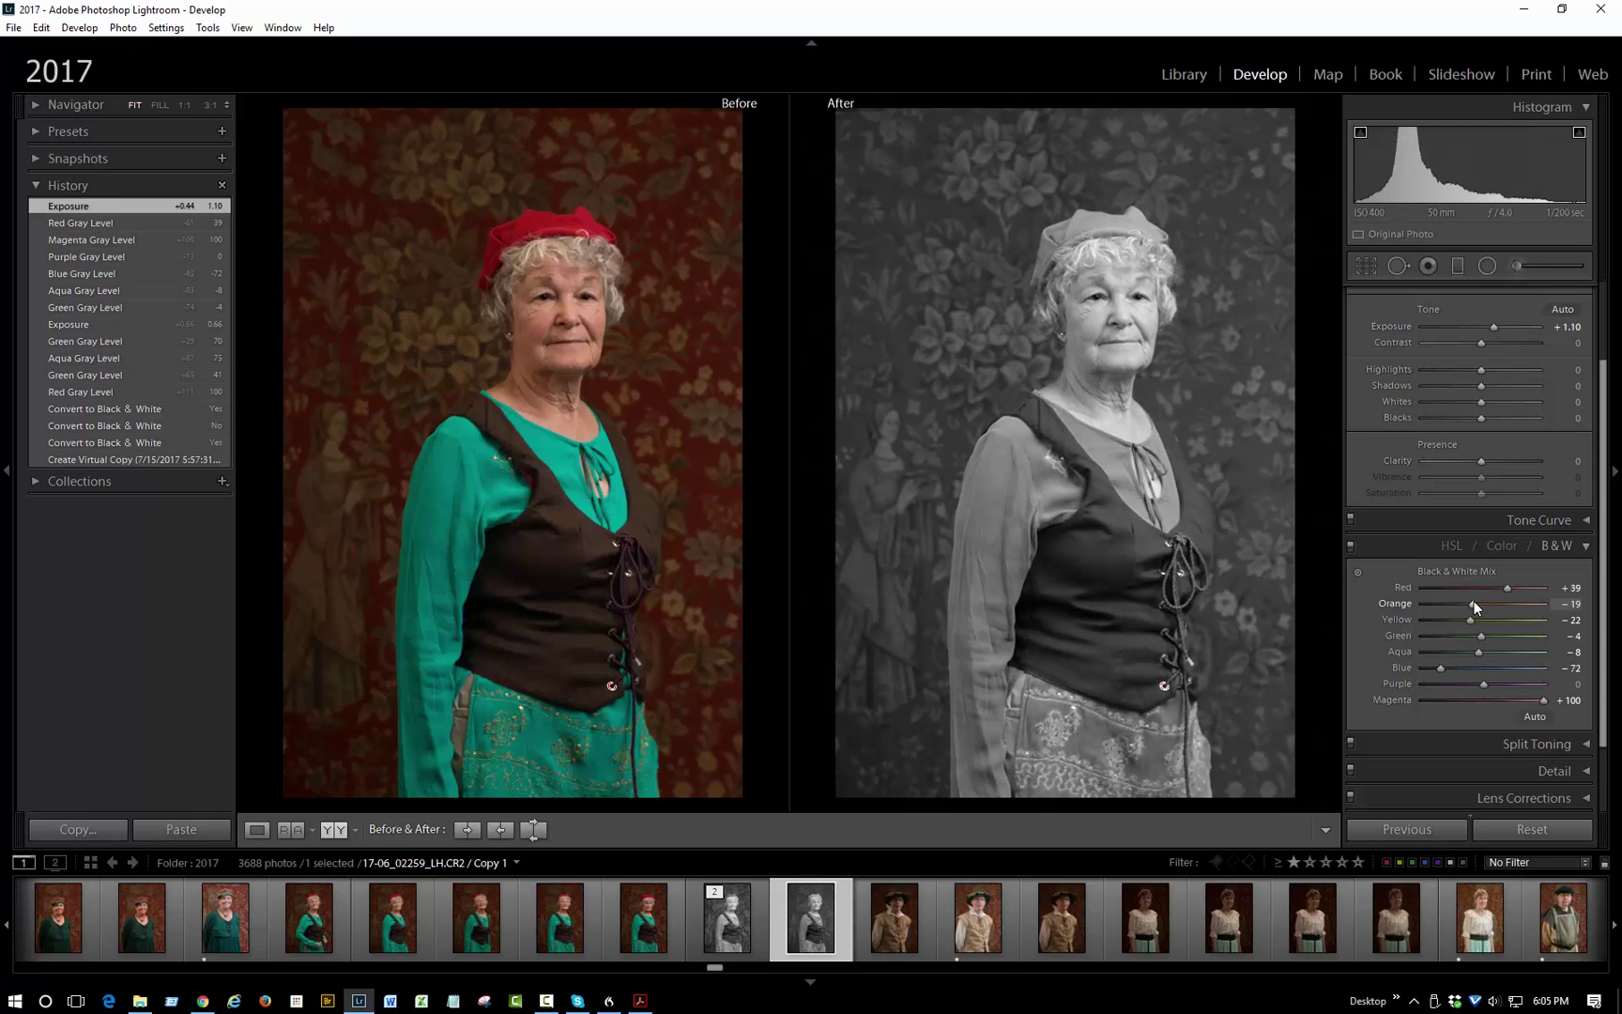
pyautogui.moveTo(1473, 600)
pyautogui.mouseDown()
pyautogui.moveTo(1513, 596)
pyautogui.moveTo(1422, 579)
pyautogui.moveTo(1455, 587)
pyautogui.mouseUp()
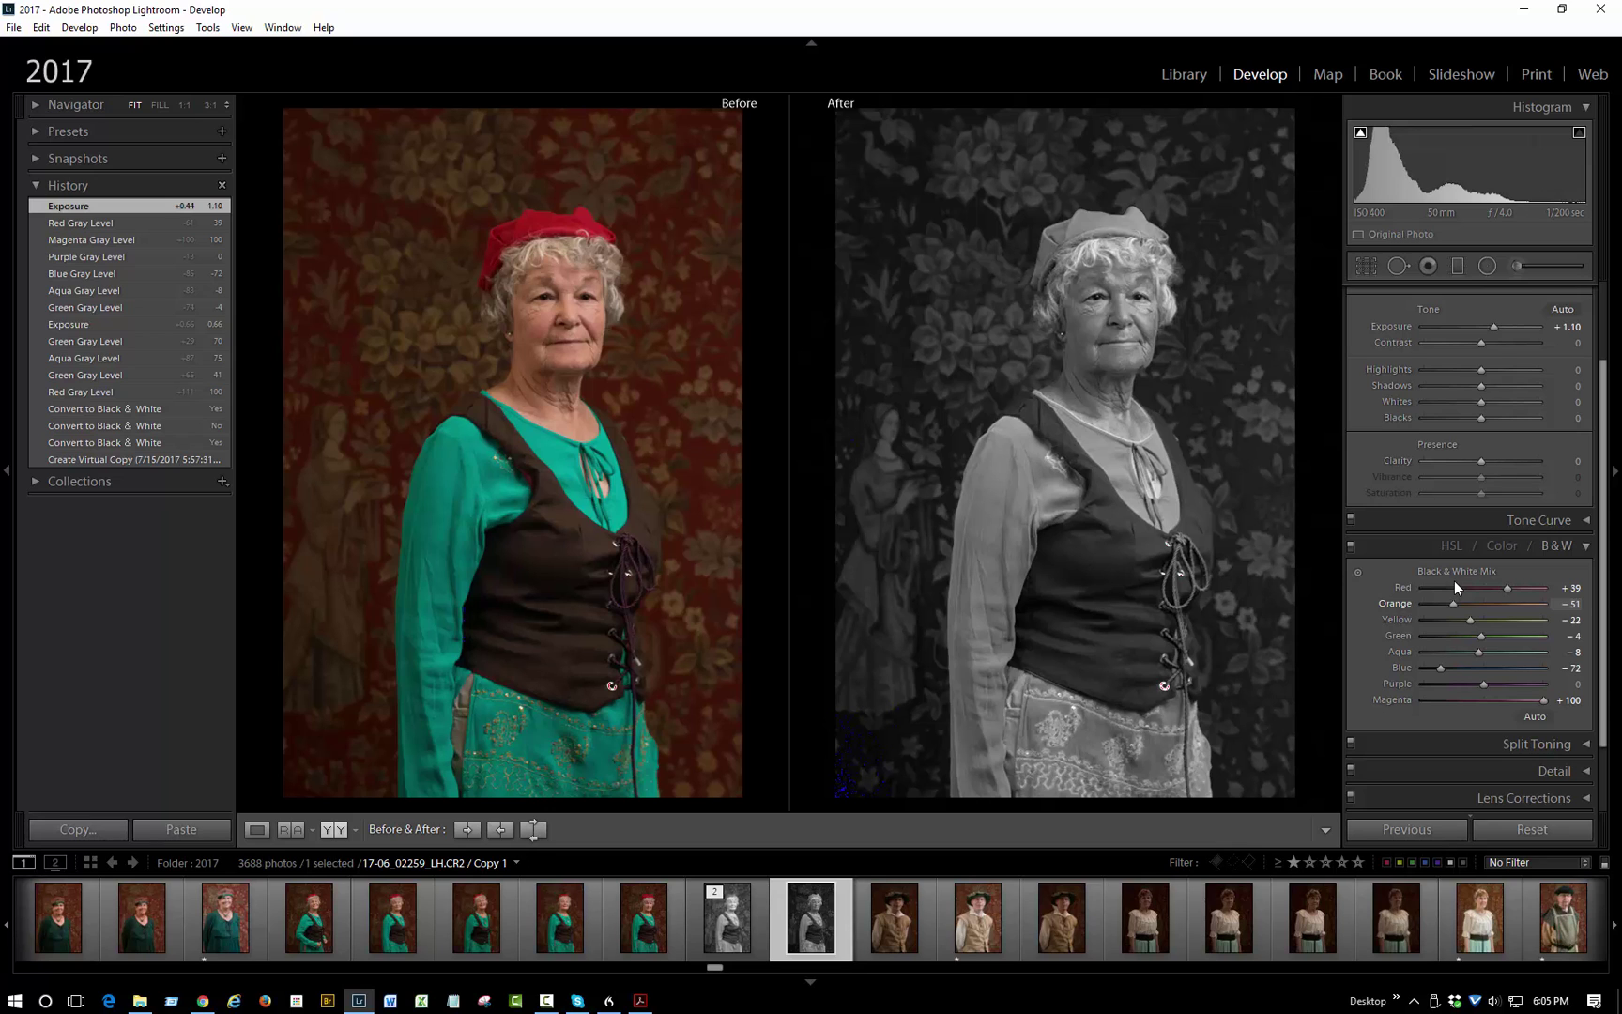
pyautogui.moveTo(1449, 606); pyautogui.dragTo(1478, 604)
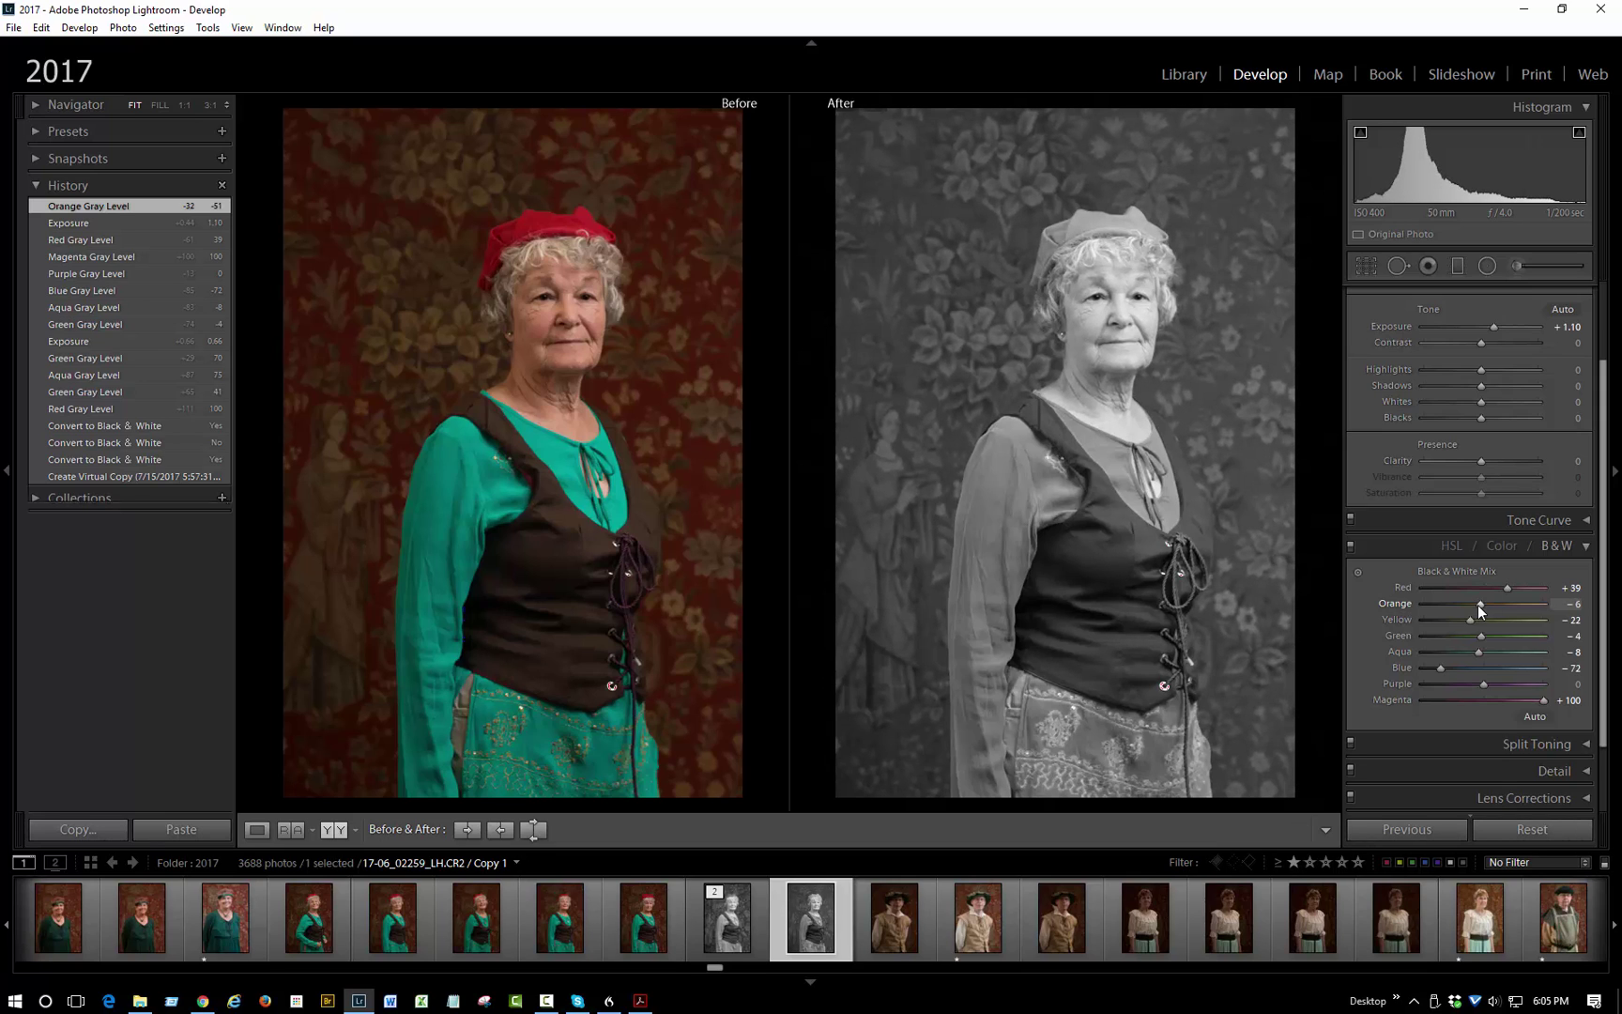
pyautogui.moveTo(1499, 325); pyautogui.dragTo(1490, 325)
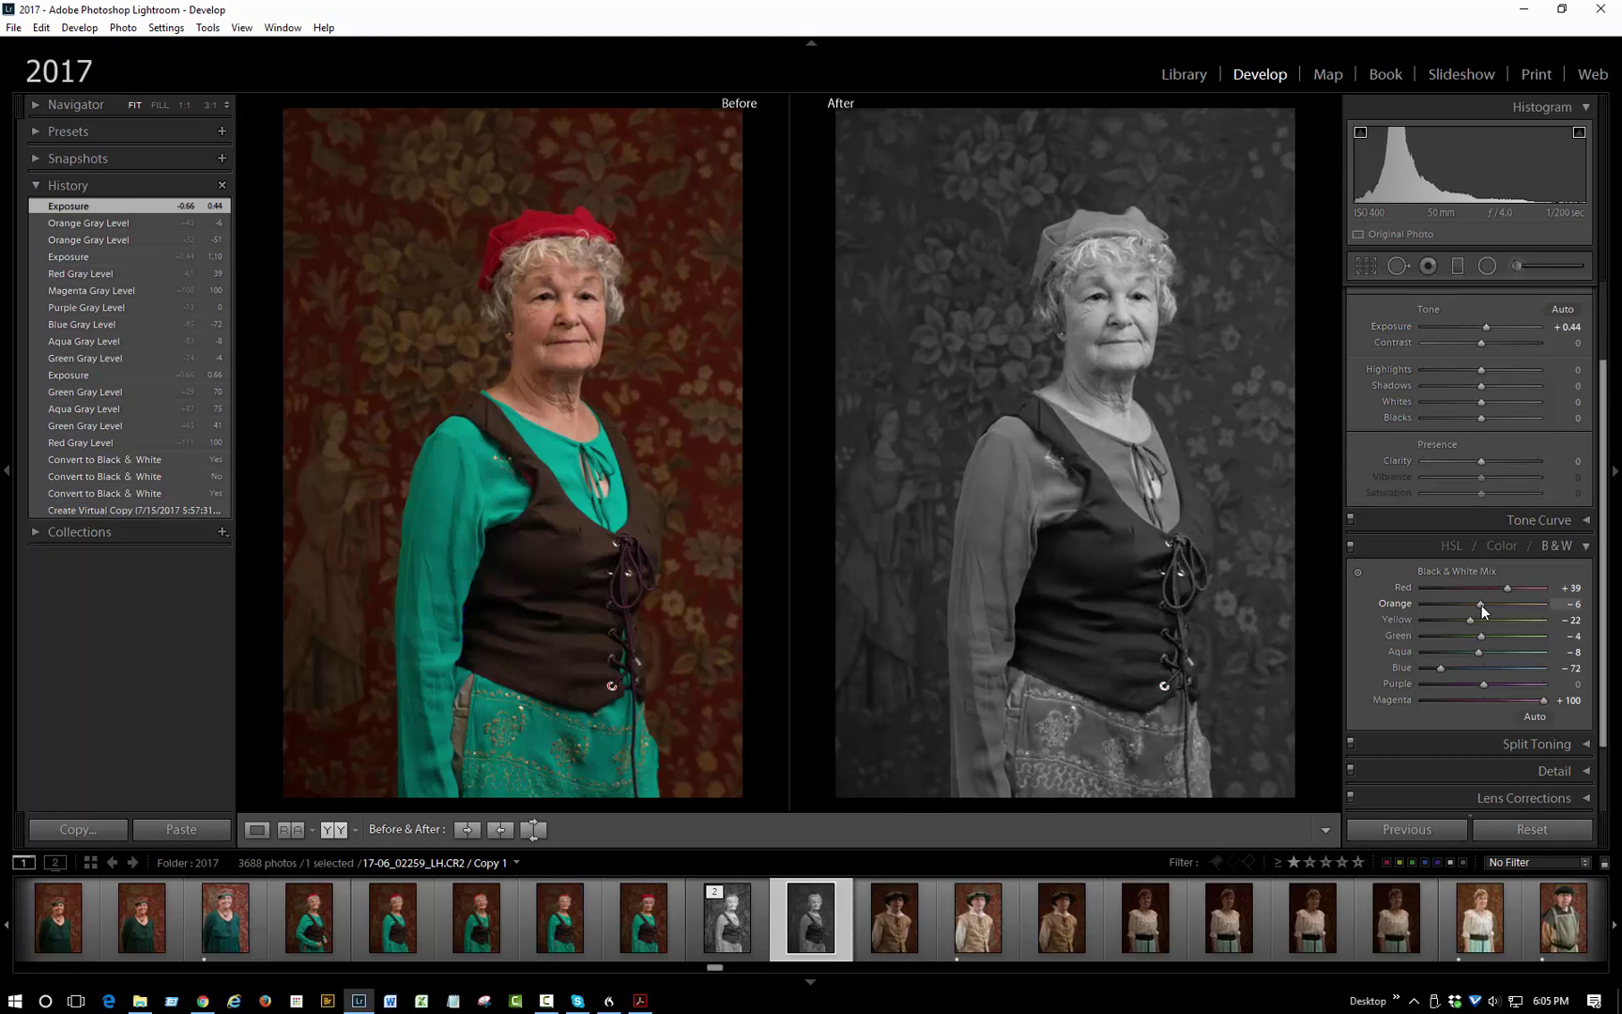
pyautogui.moveTo(1482, 604); pyautogui.dragTo(1493, 603)
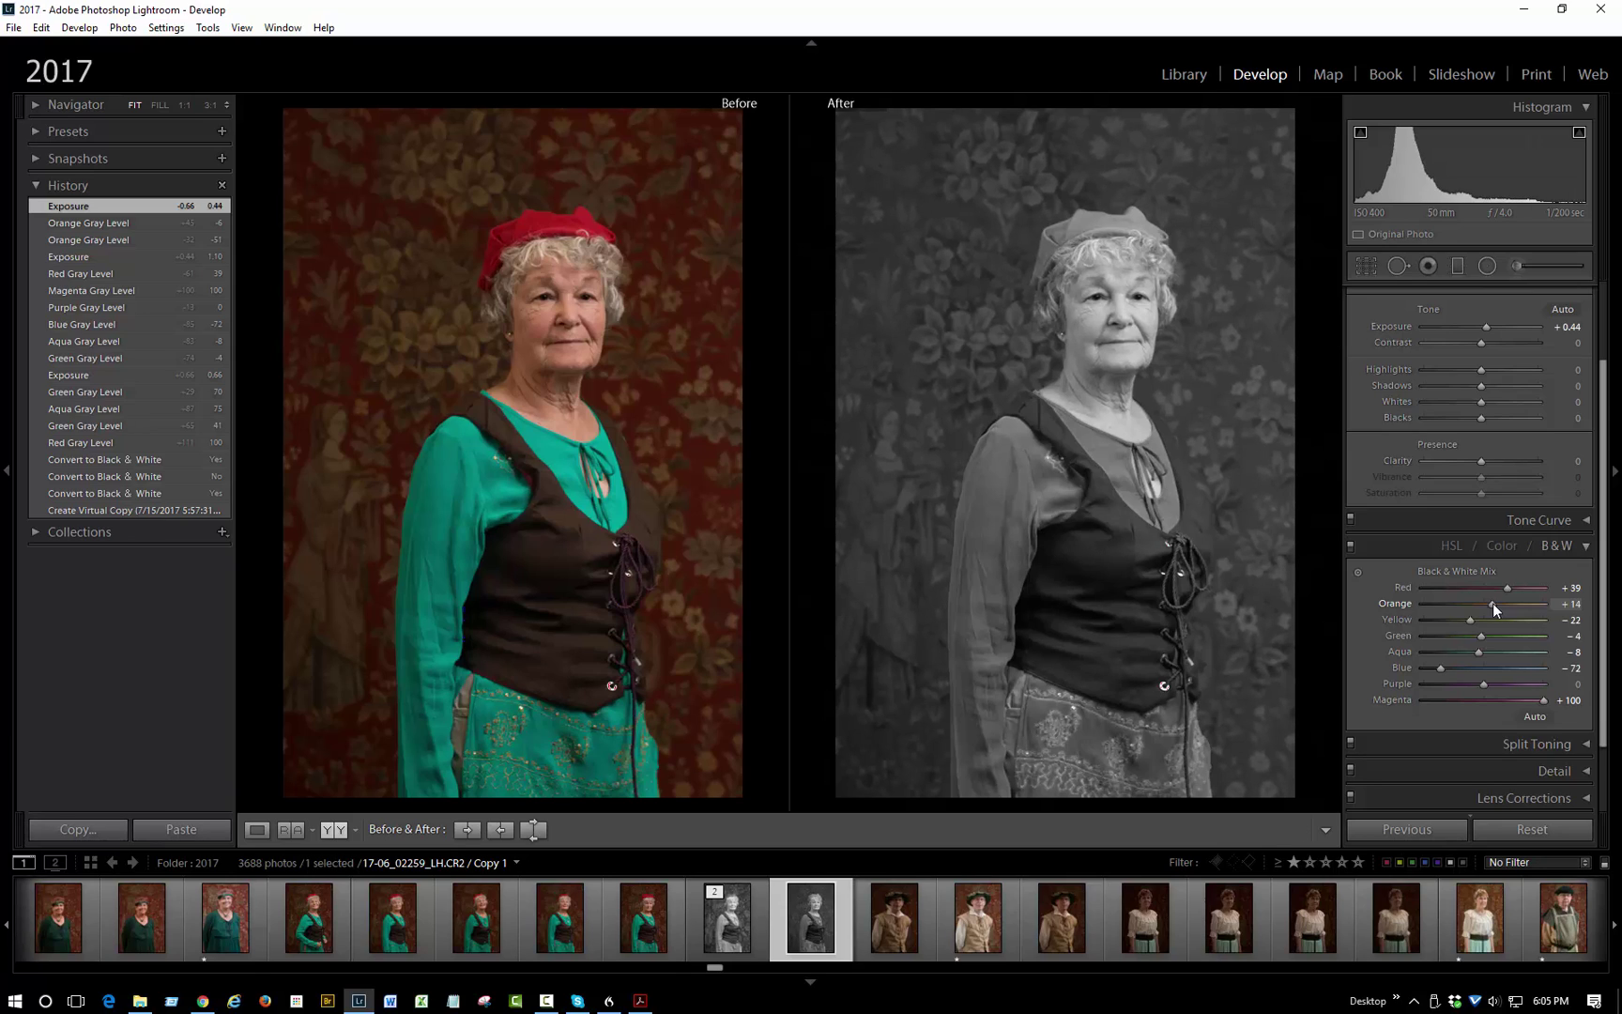
pyautogui.moveTo(1493, 604); pyautogui.dragTo(1494, 604)
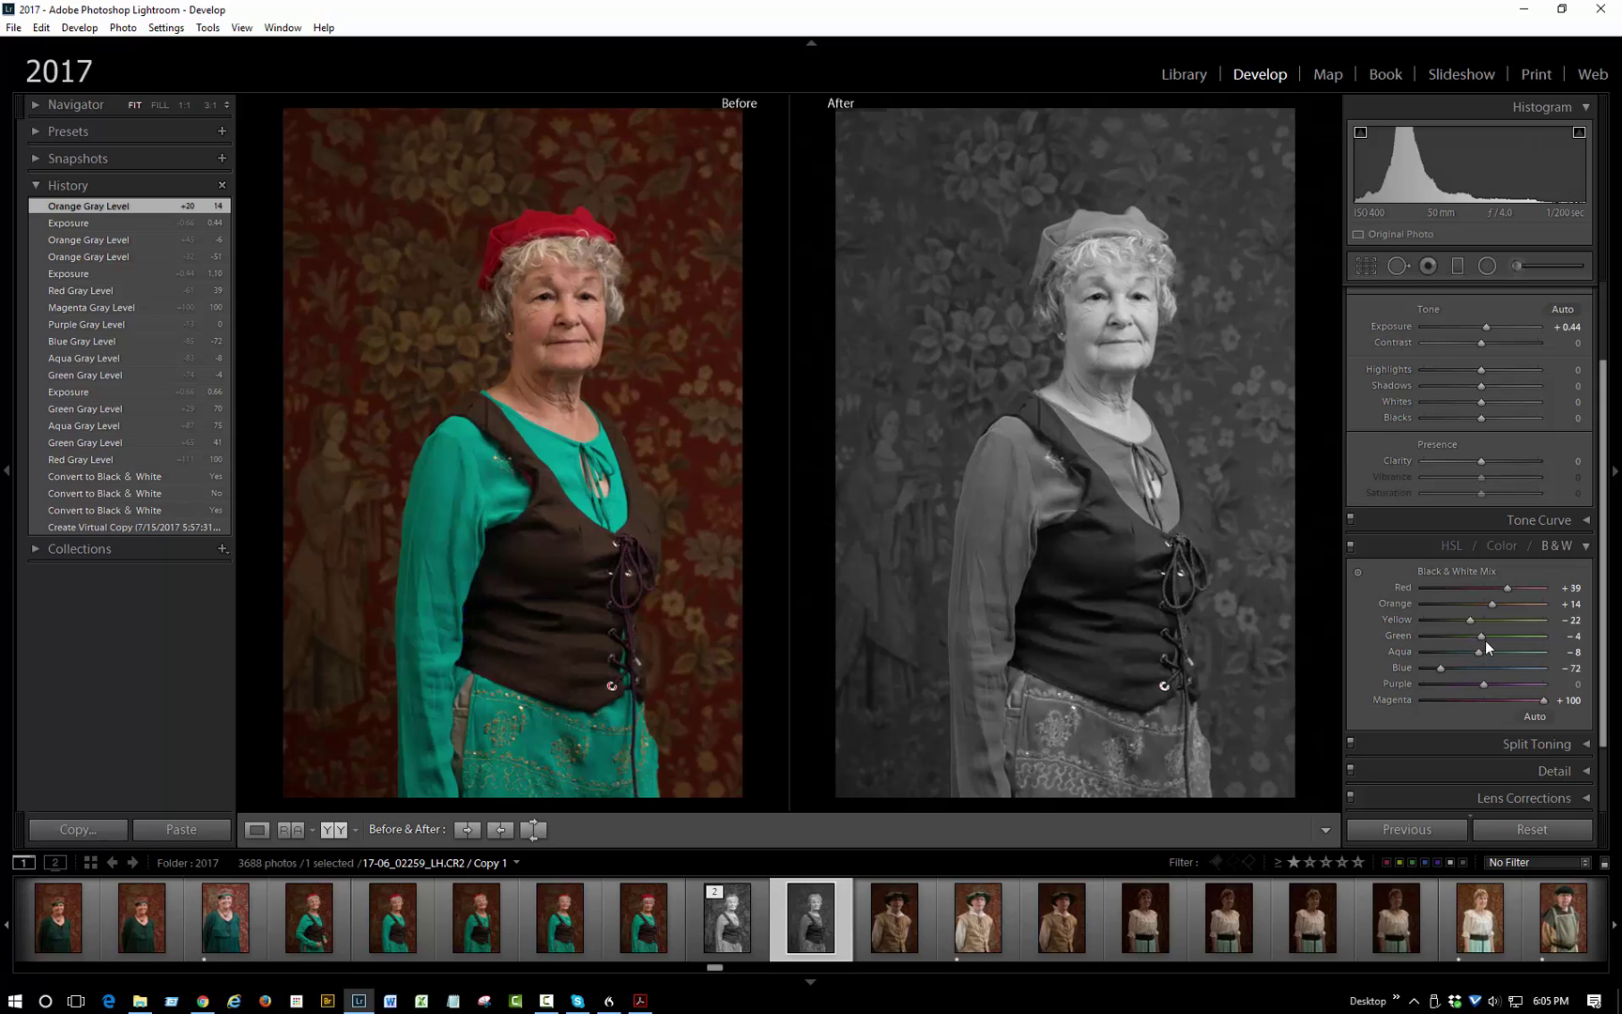
# Refine the black and white mix to Yellow −13, Aqua +37 and Red +48.
pyautogui.moveTo(1475, 620)
pyautogui.mouseDown()
pyautogui.moveTo(1522, 623)
pyautogui.moveTo(1476, 623)
pyautogui.mouseUp()
pyautogui.moveTo(1478, 624); pyautogui.dragTo(1479, 623)
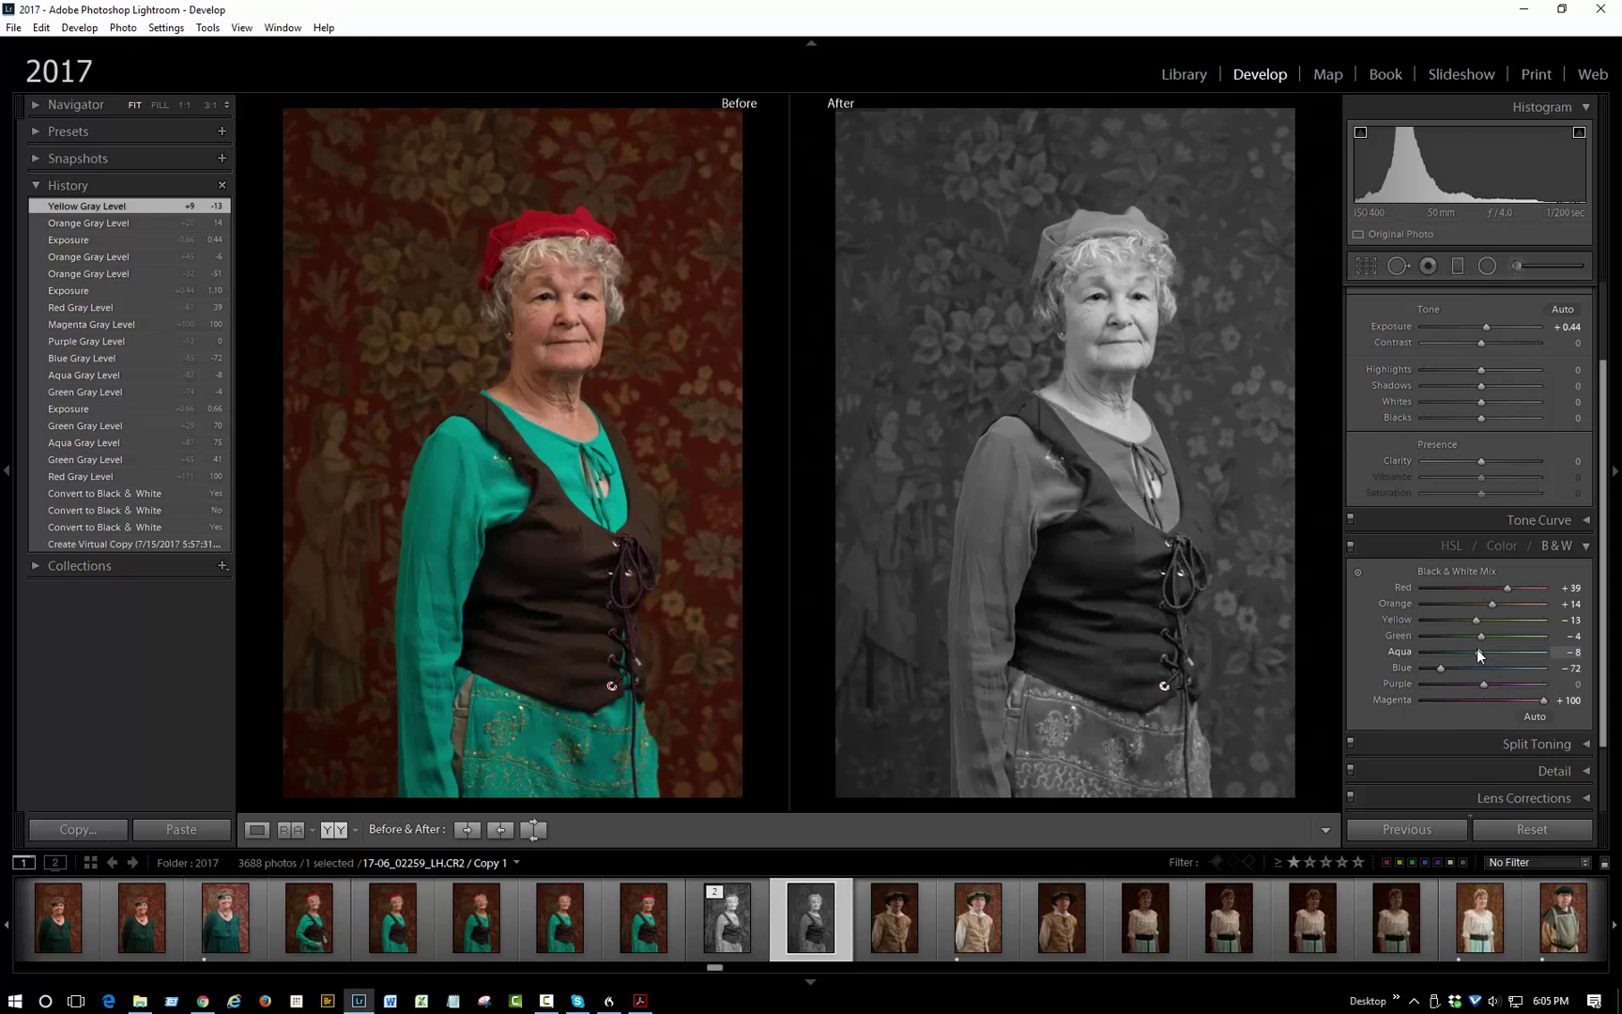
pyautogui.moveTo(1480, 650); pyautogui.dragTo(1505, 654)
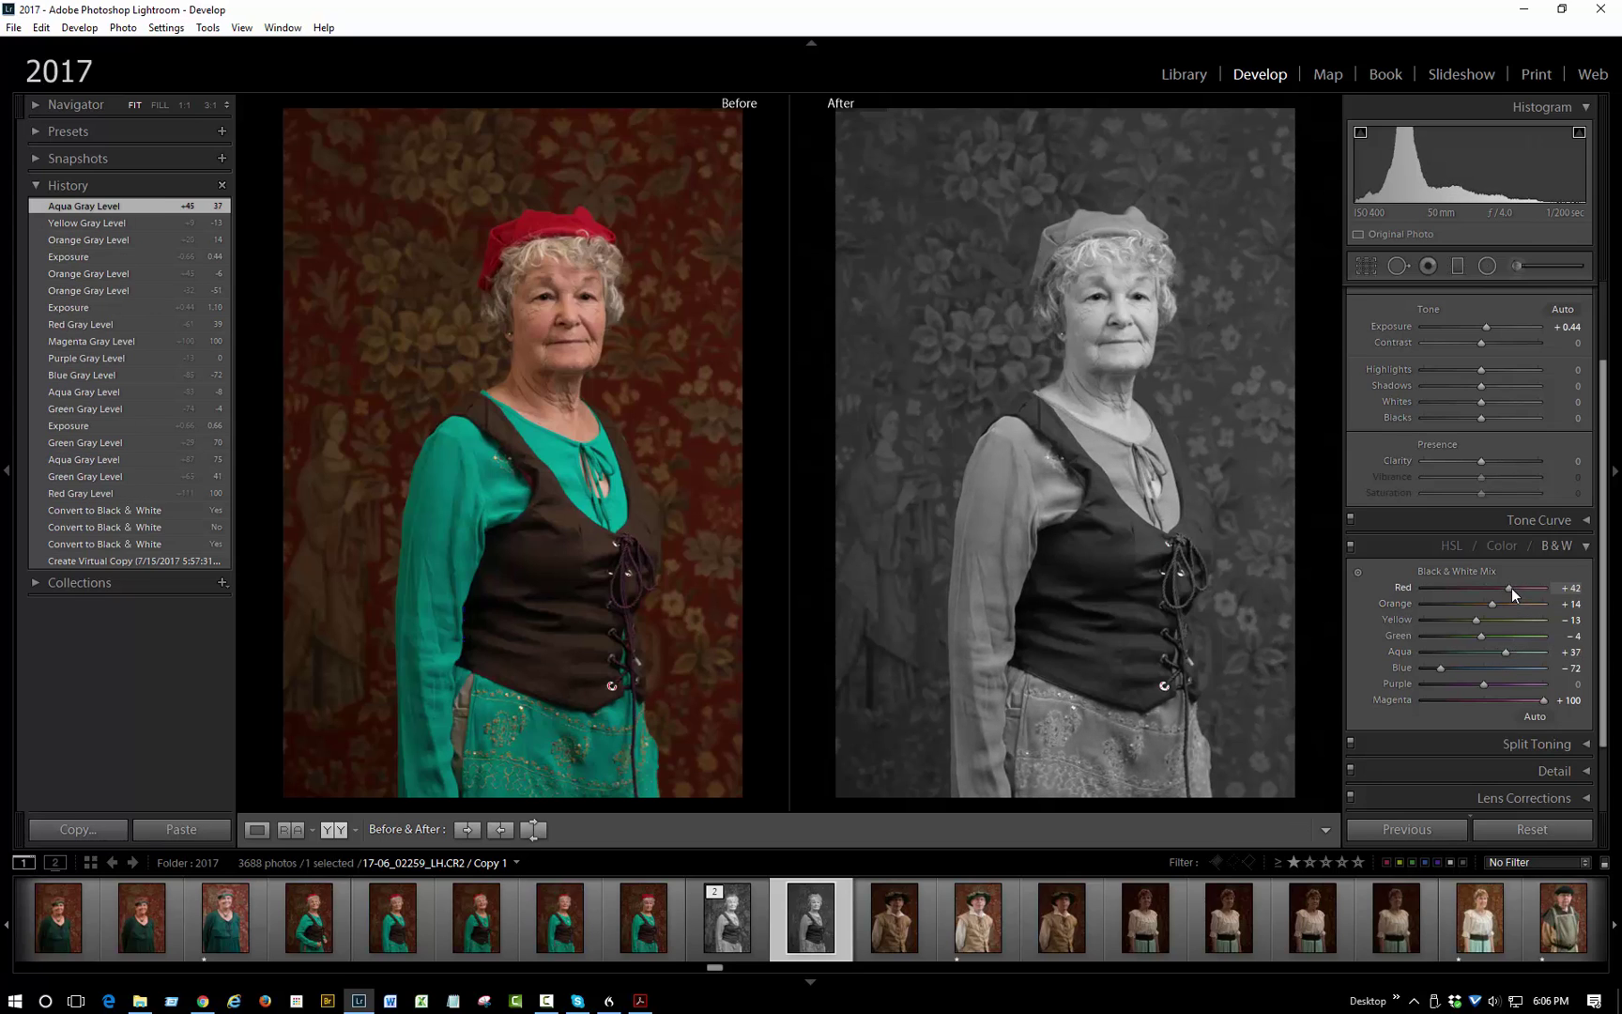
pyautogui.moveTo(1512, 588); pyautogui.dragTo(1516, 588)
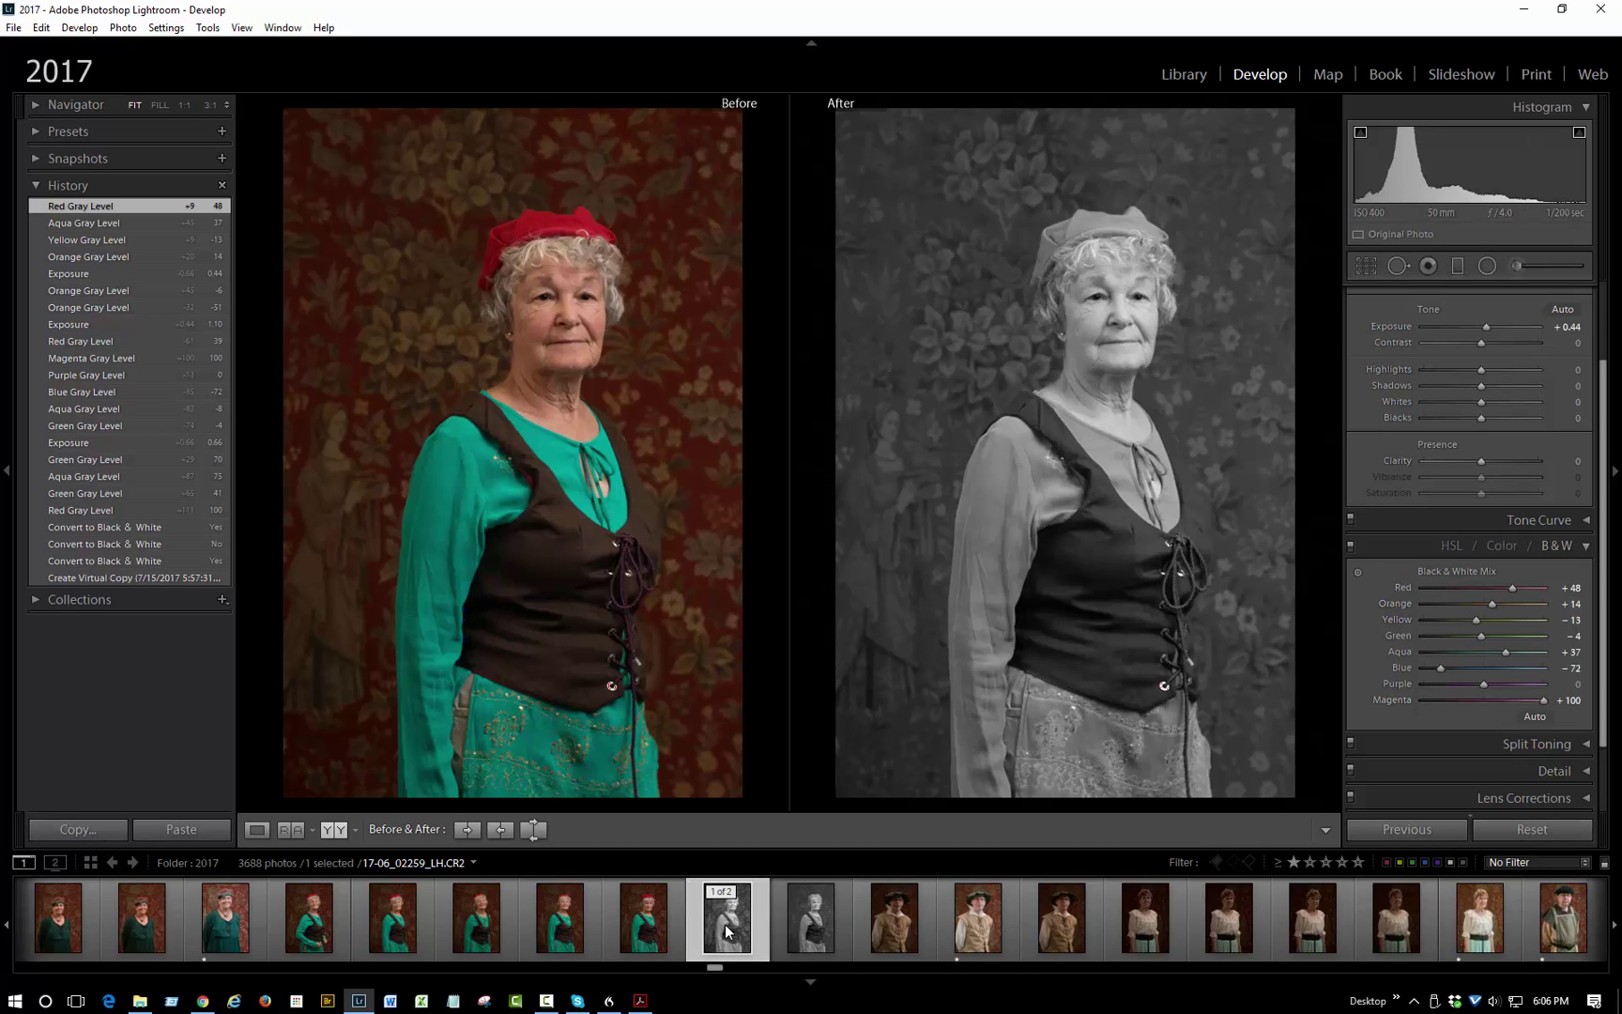
# Select the original 17-06_02259_LH.CR2 and its virtual copy in the Library grid and compare them side by side.
pyautogui.click(1190, 73)
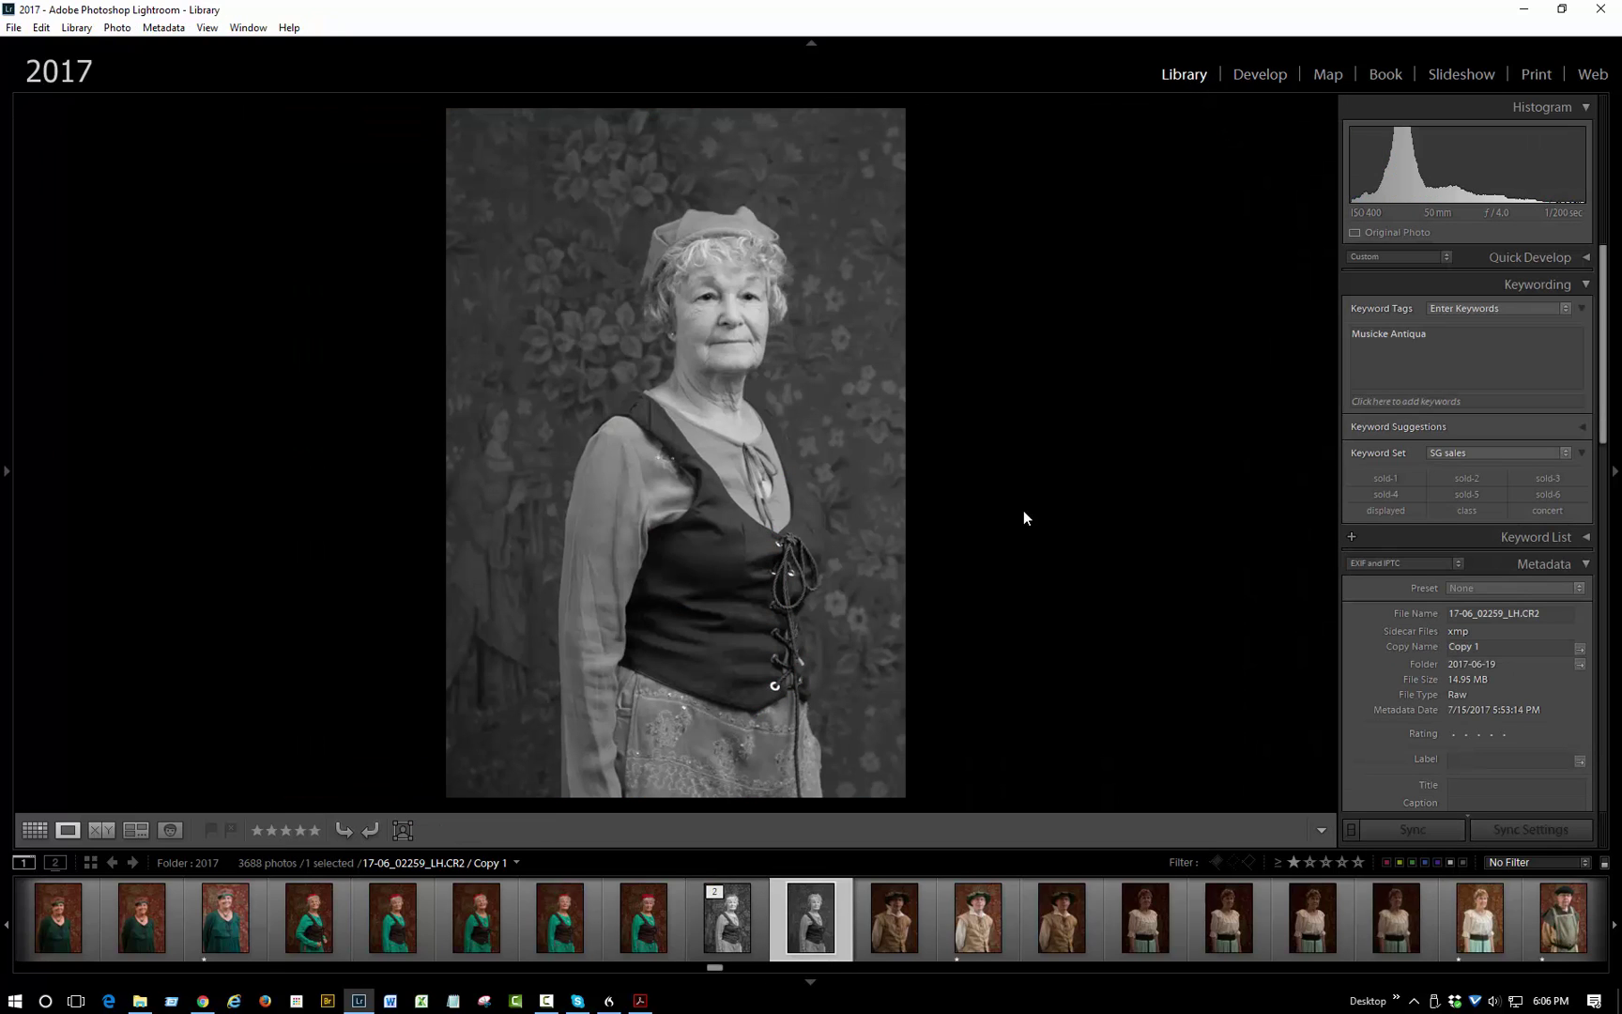
pyautogui.press('g')
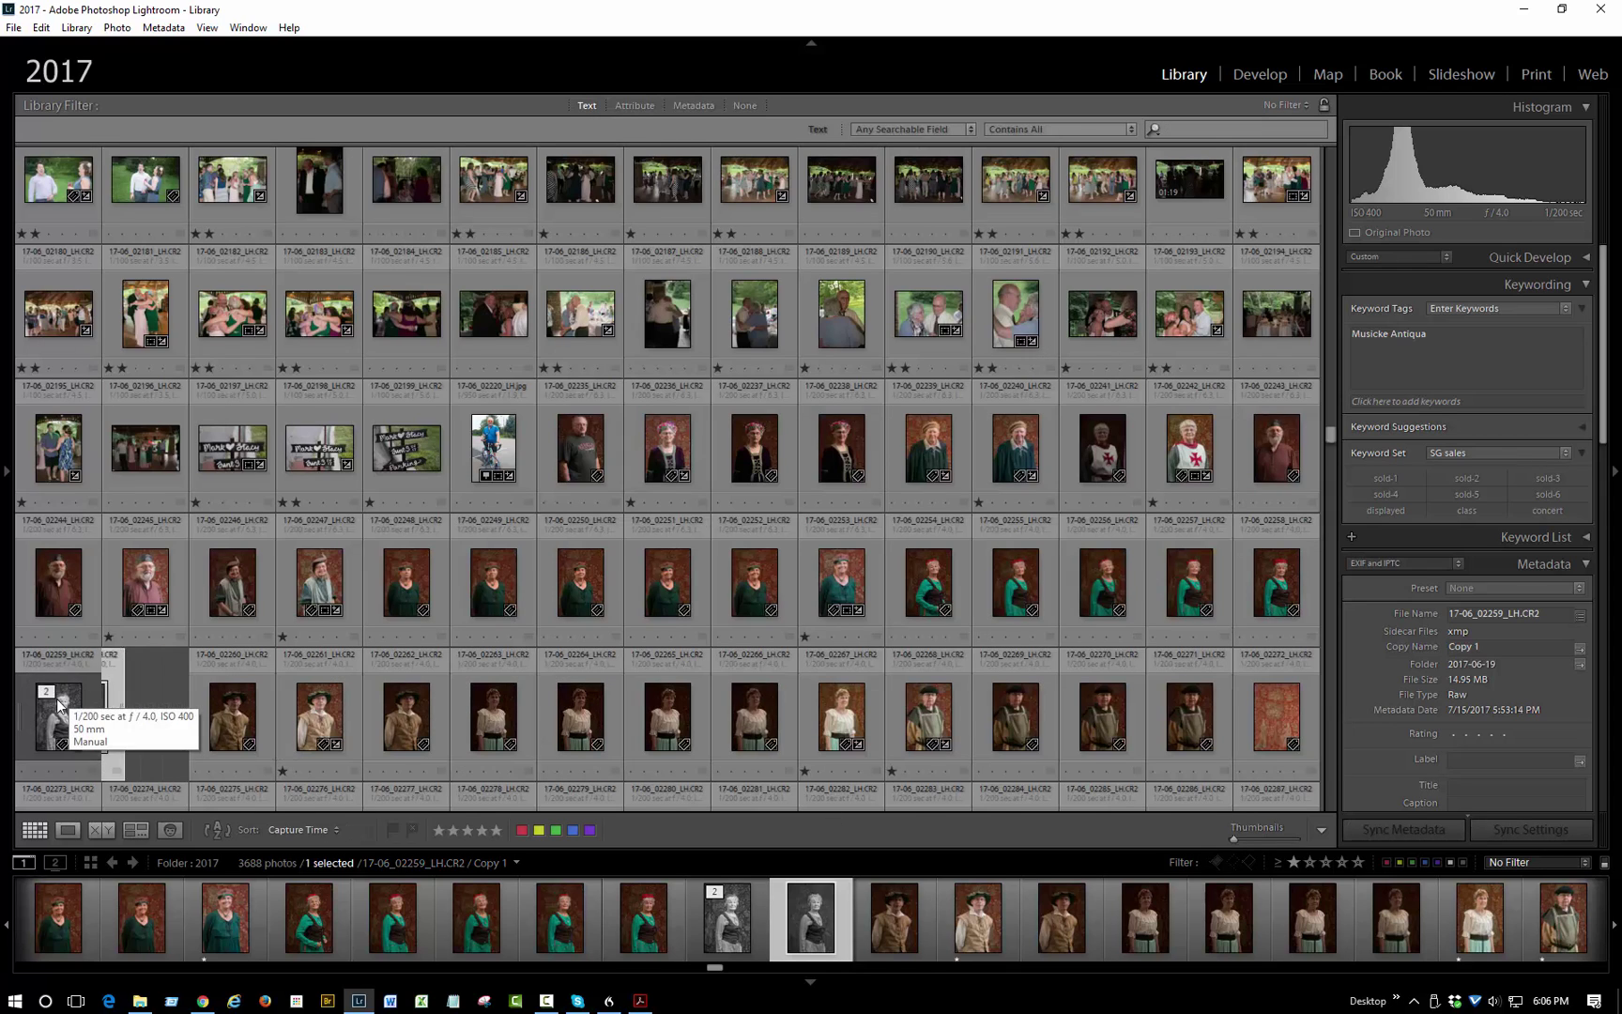
pyautogui.press('s')
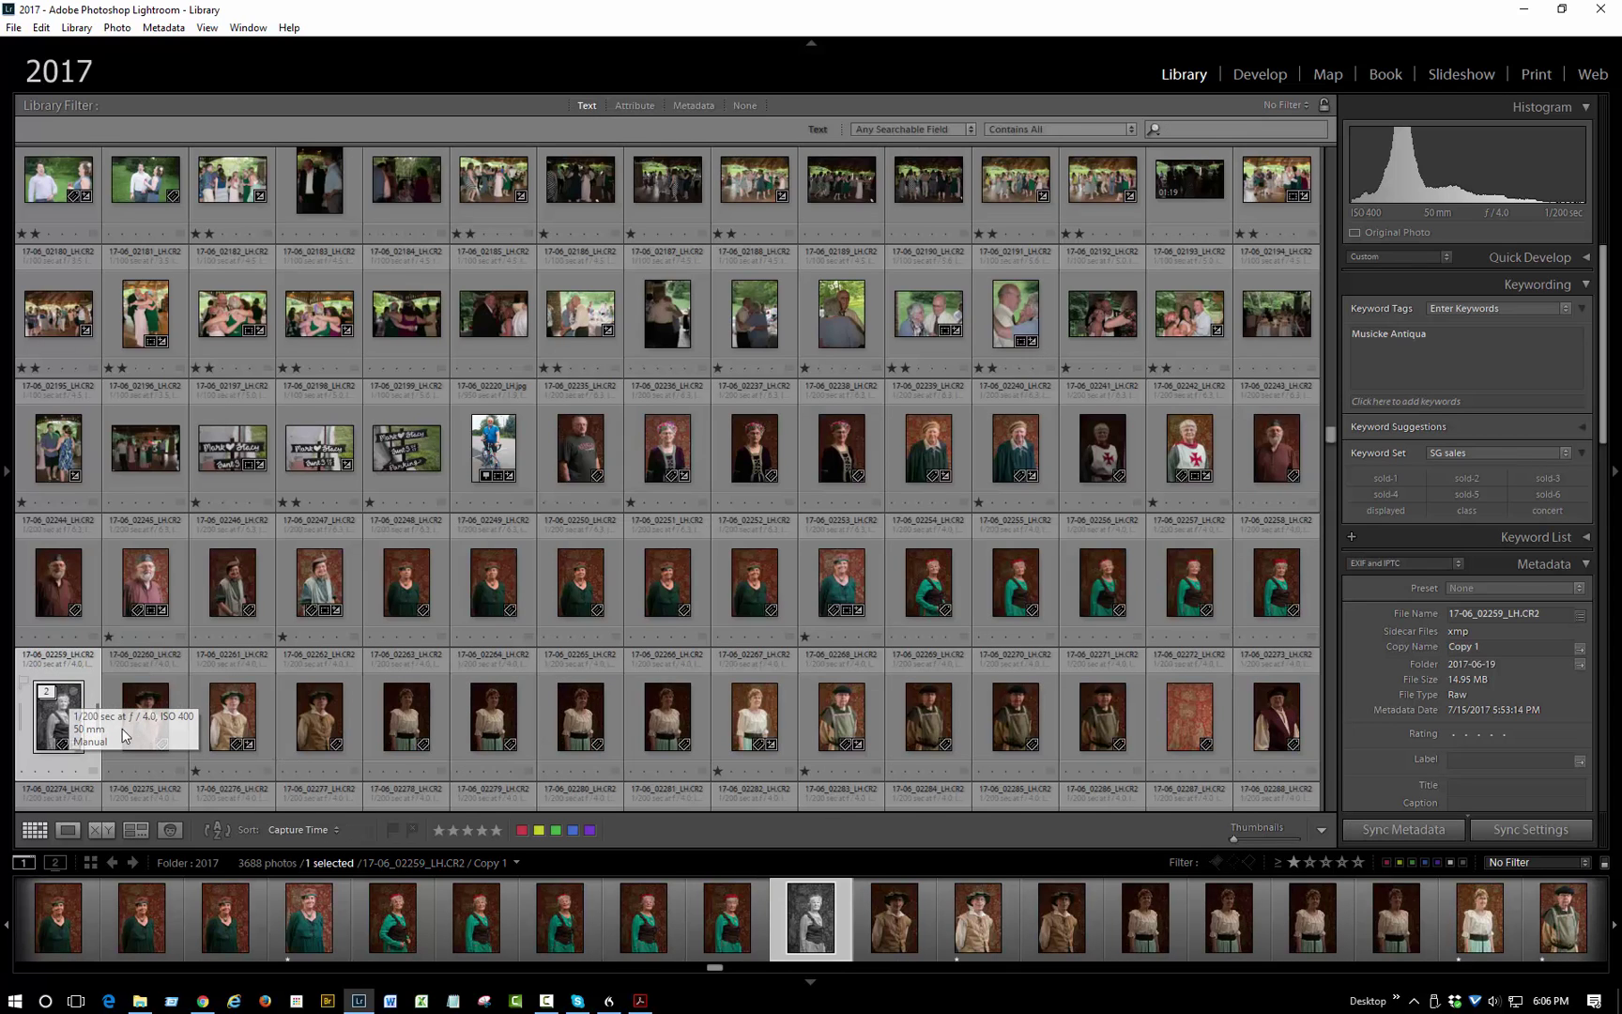
pyautogui.click(49, 693)
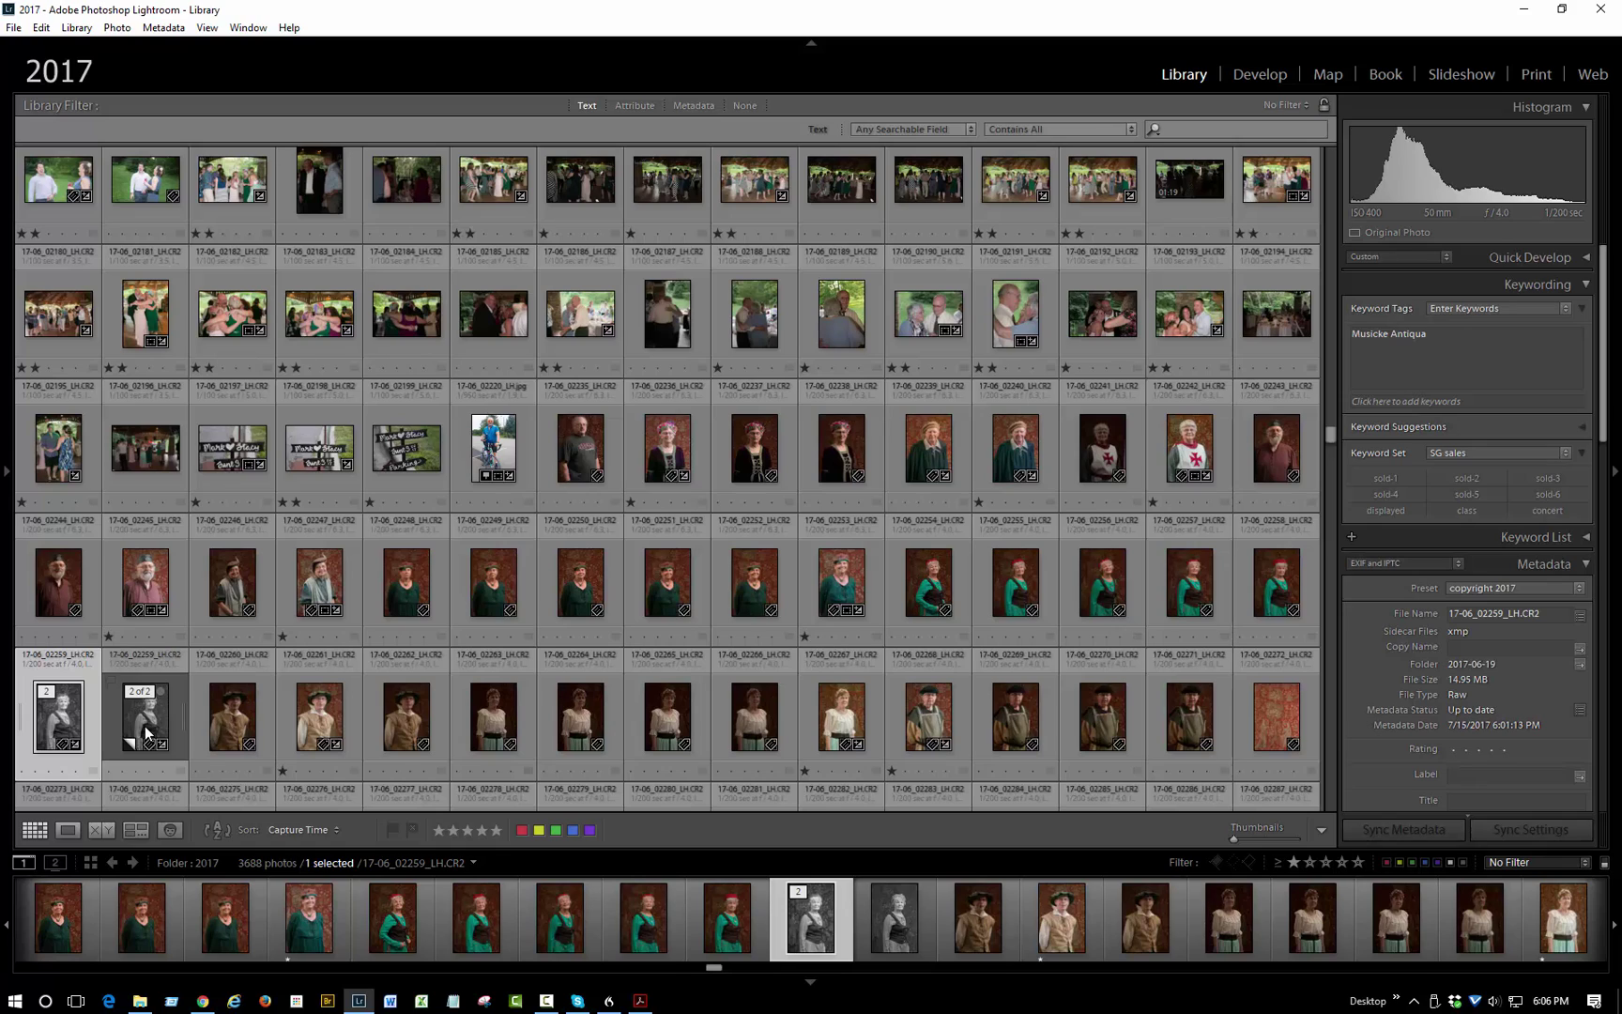
pyautogui.keyDown('ctrl'); pyautogui.click(145, 730); pyautogui.keyUp('ctrl')
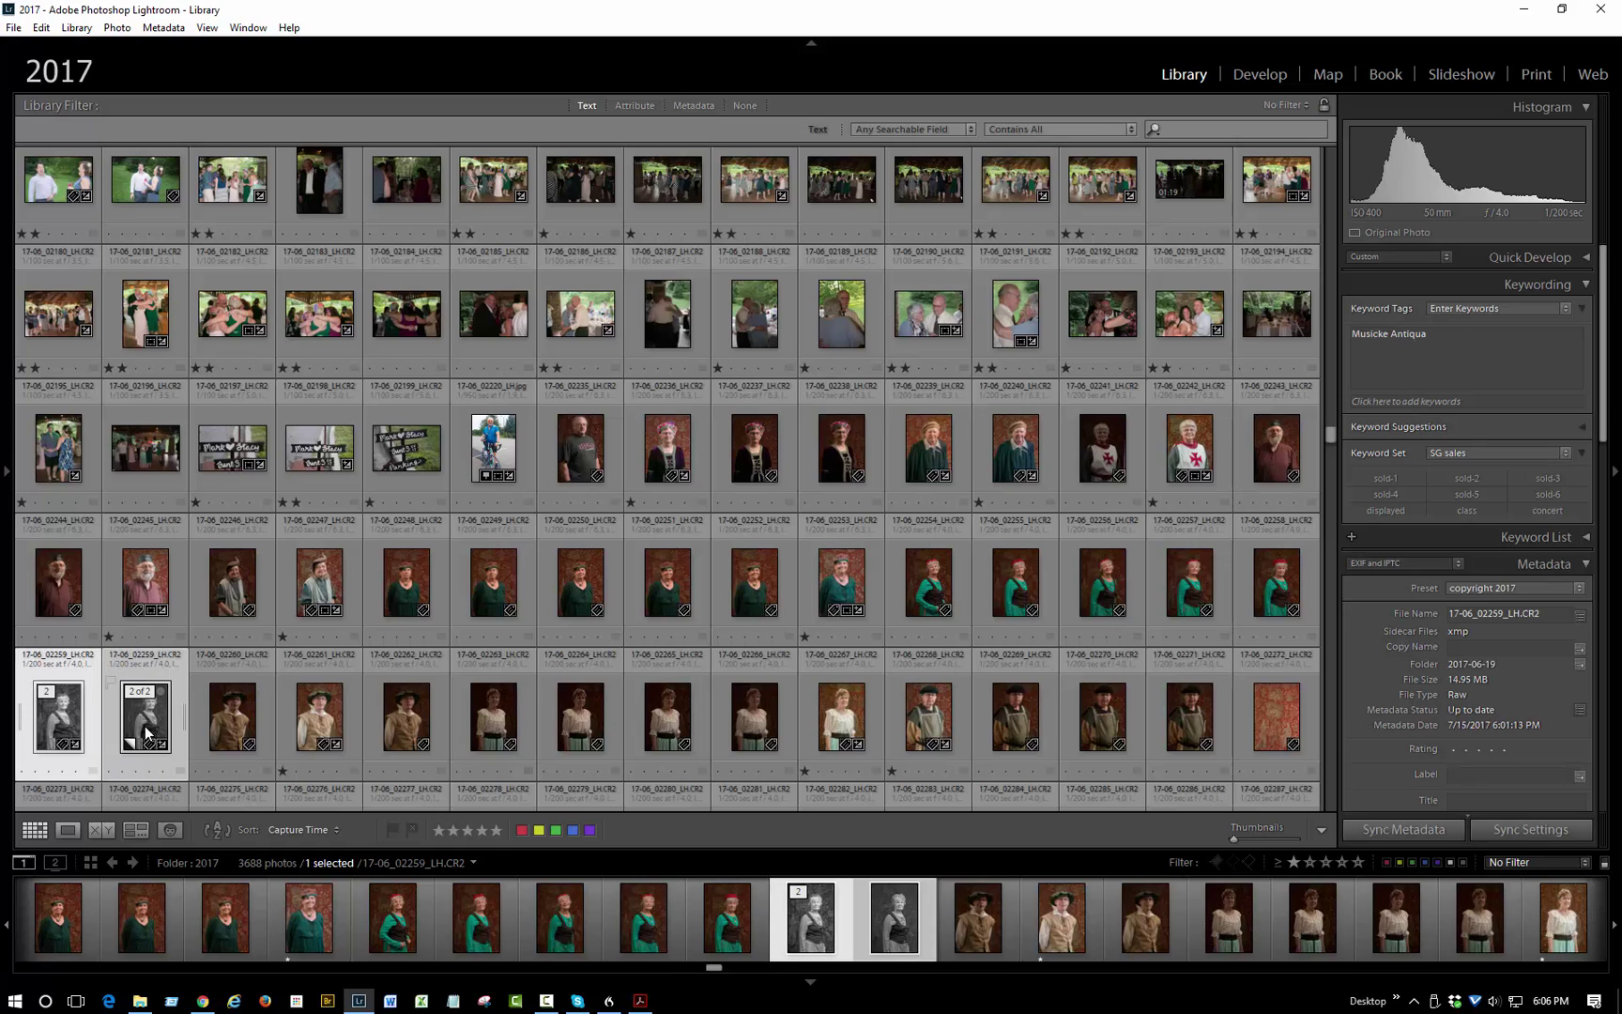
pyautogui.click(105, 830)
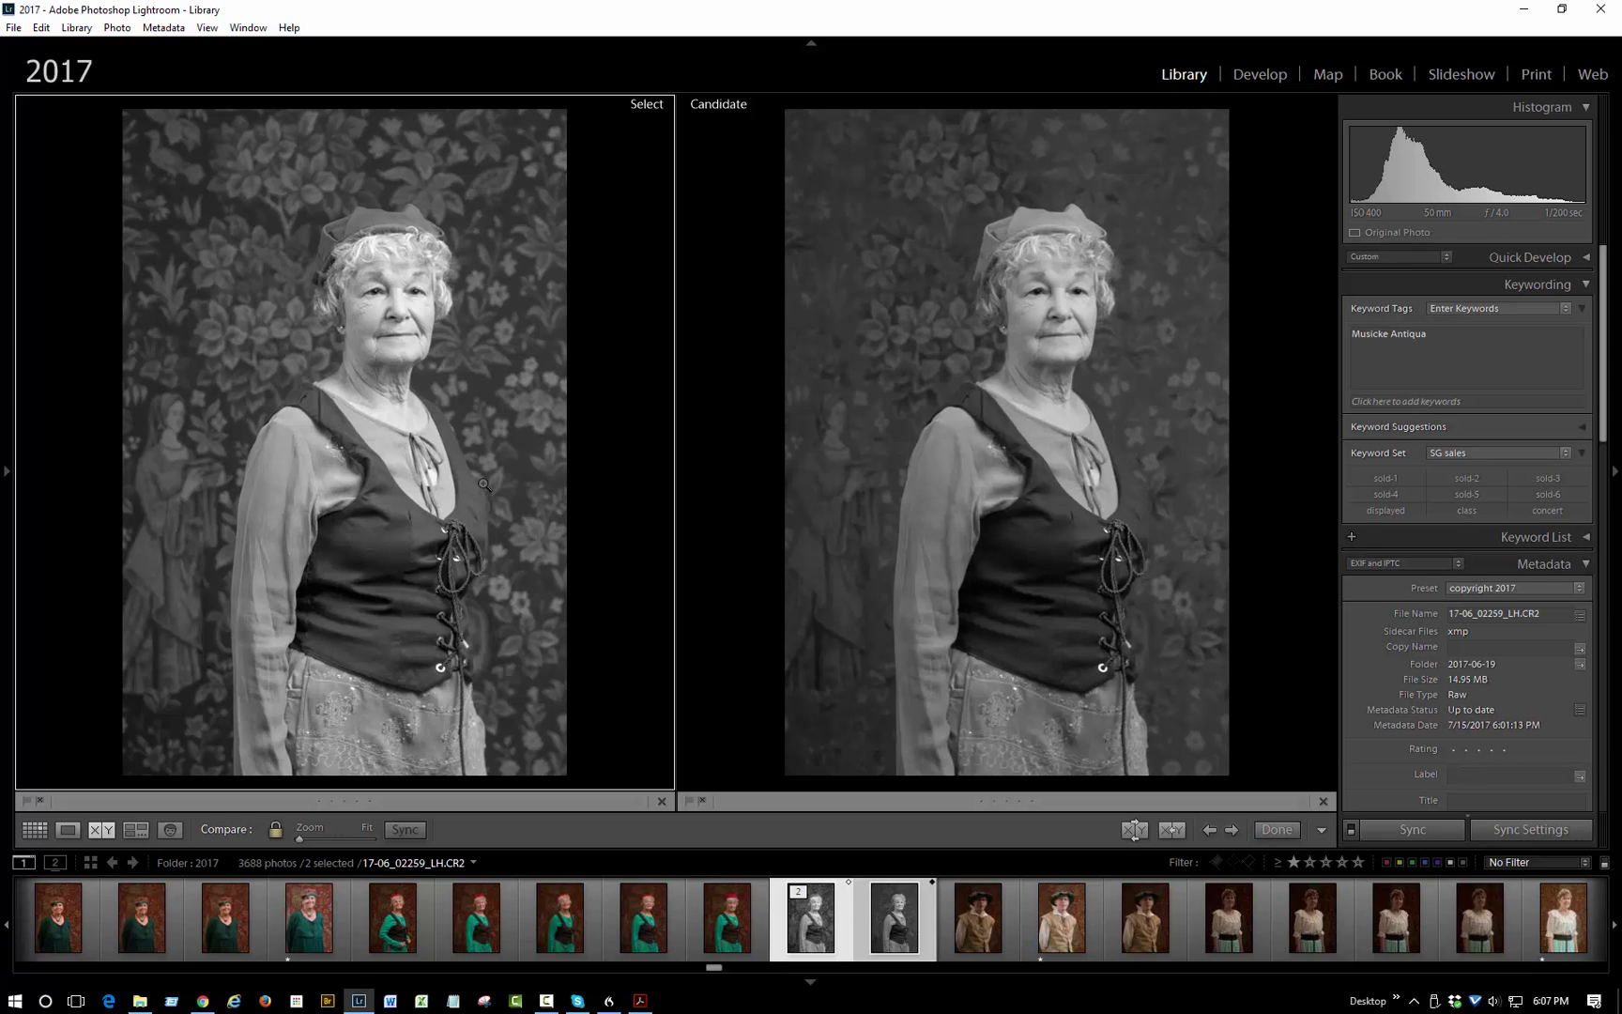
pyautogui.click(819, 455)
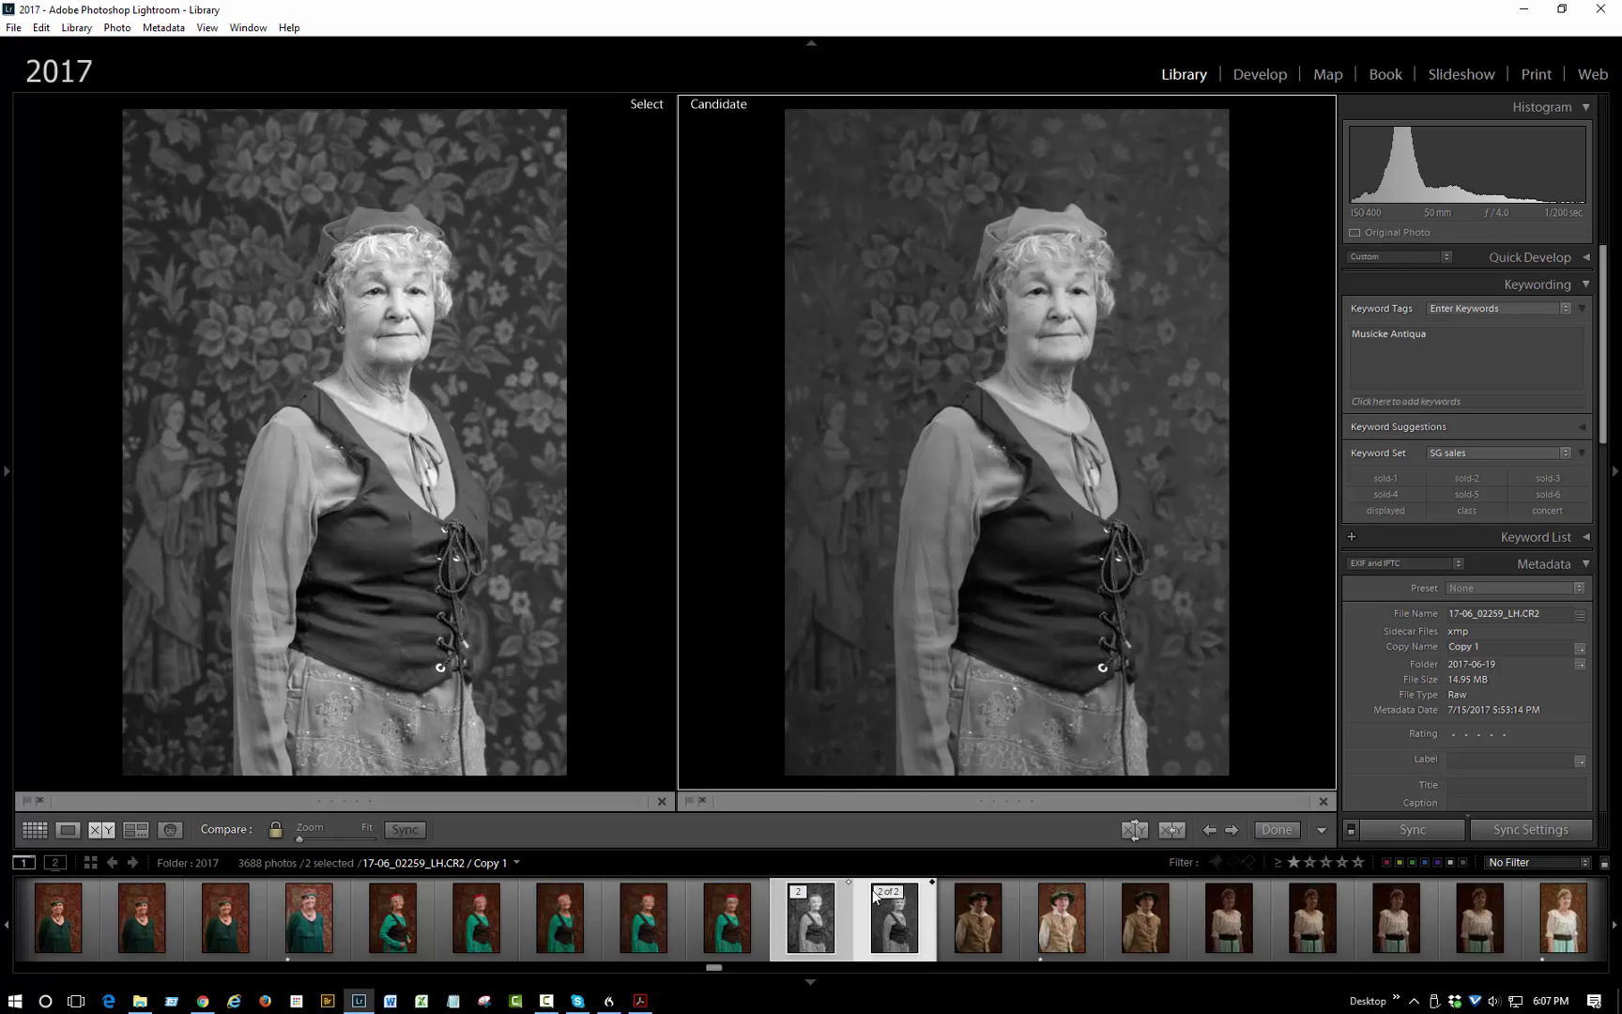
# Return to developing the virtual copy and set its highlights to −28 and exposure to +0.81.
pyautogui.click(1263, 75)
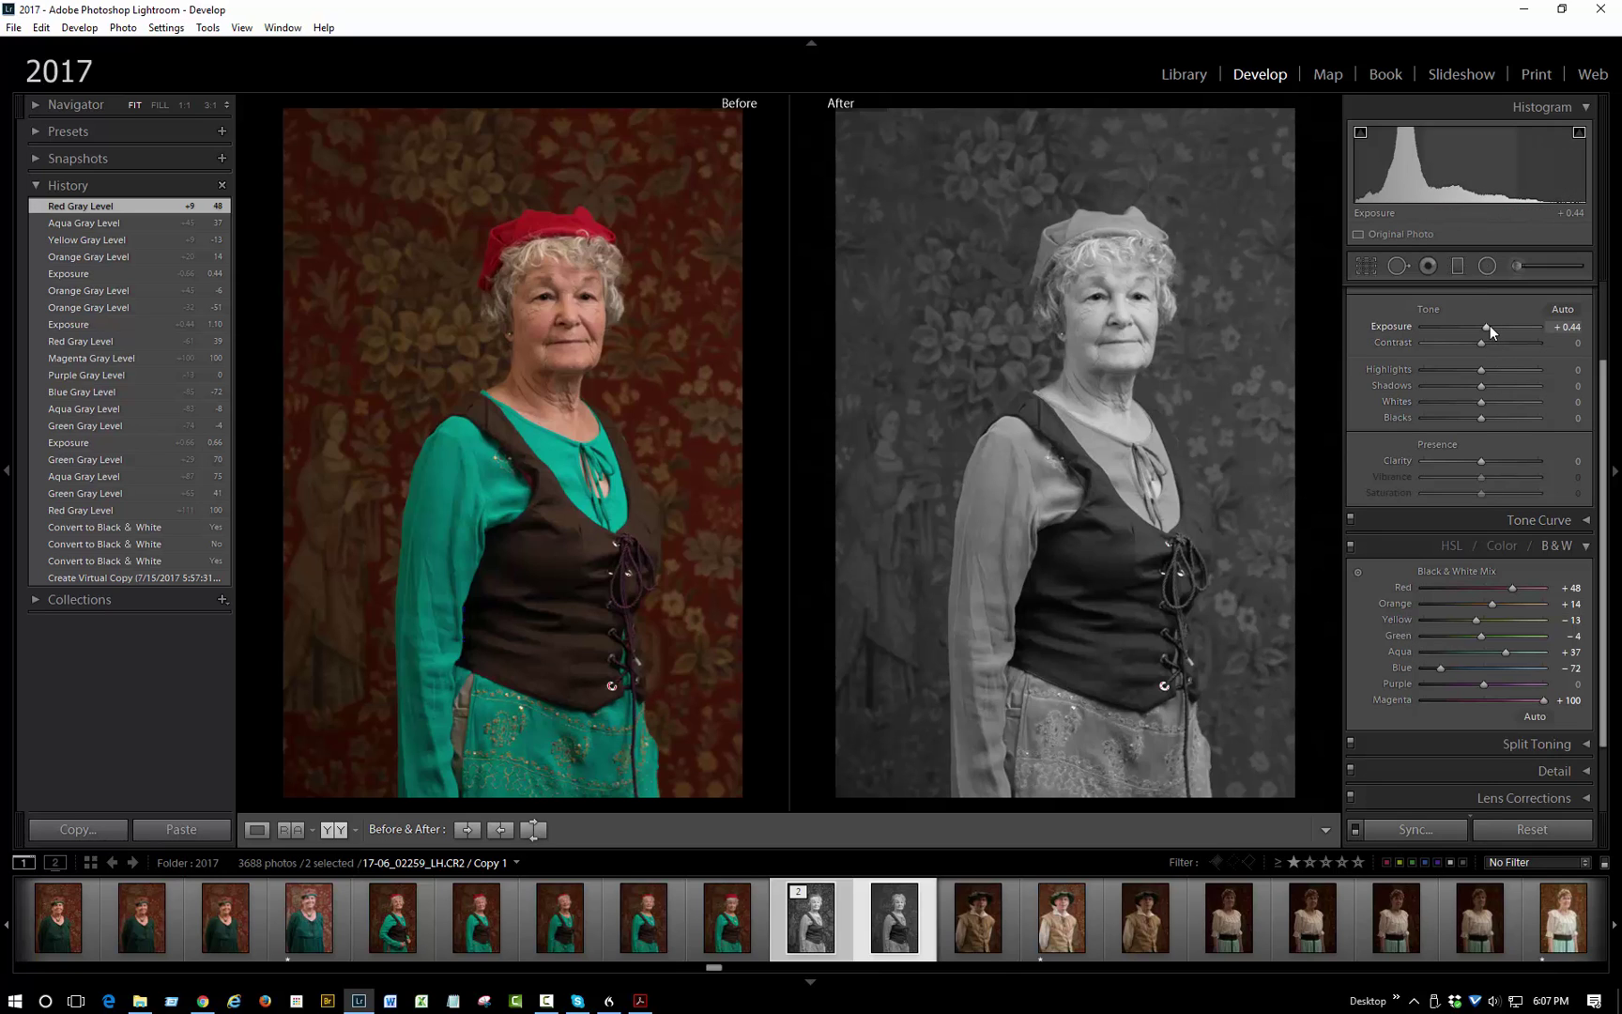
pyautogui.moveTo(1489, 325); pyautogui.dragTo(1491, 329)
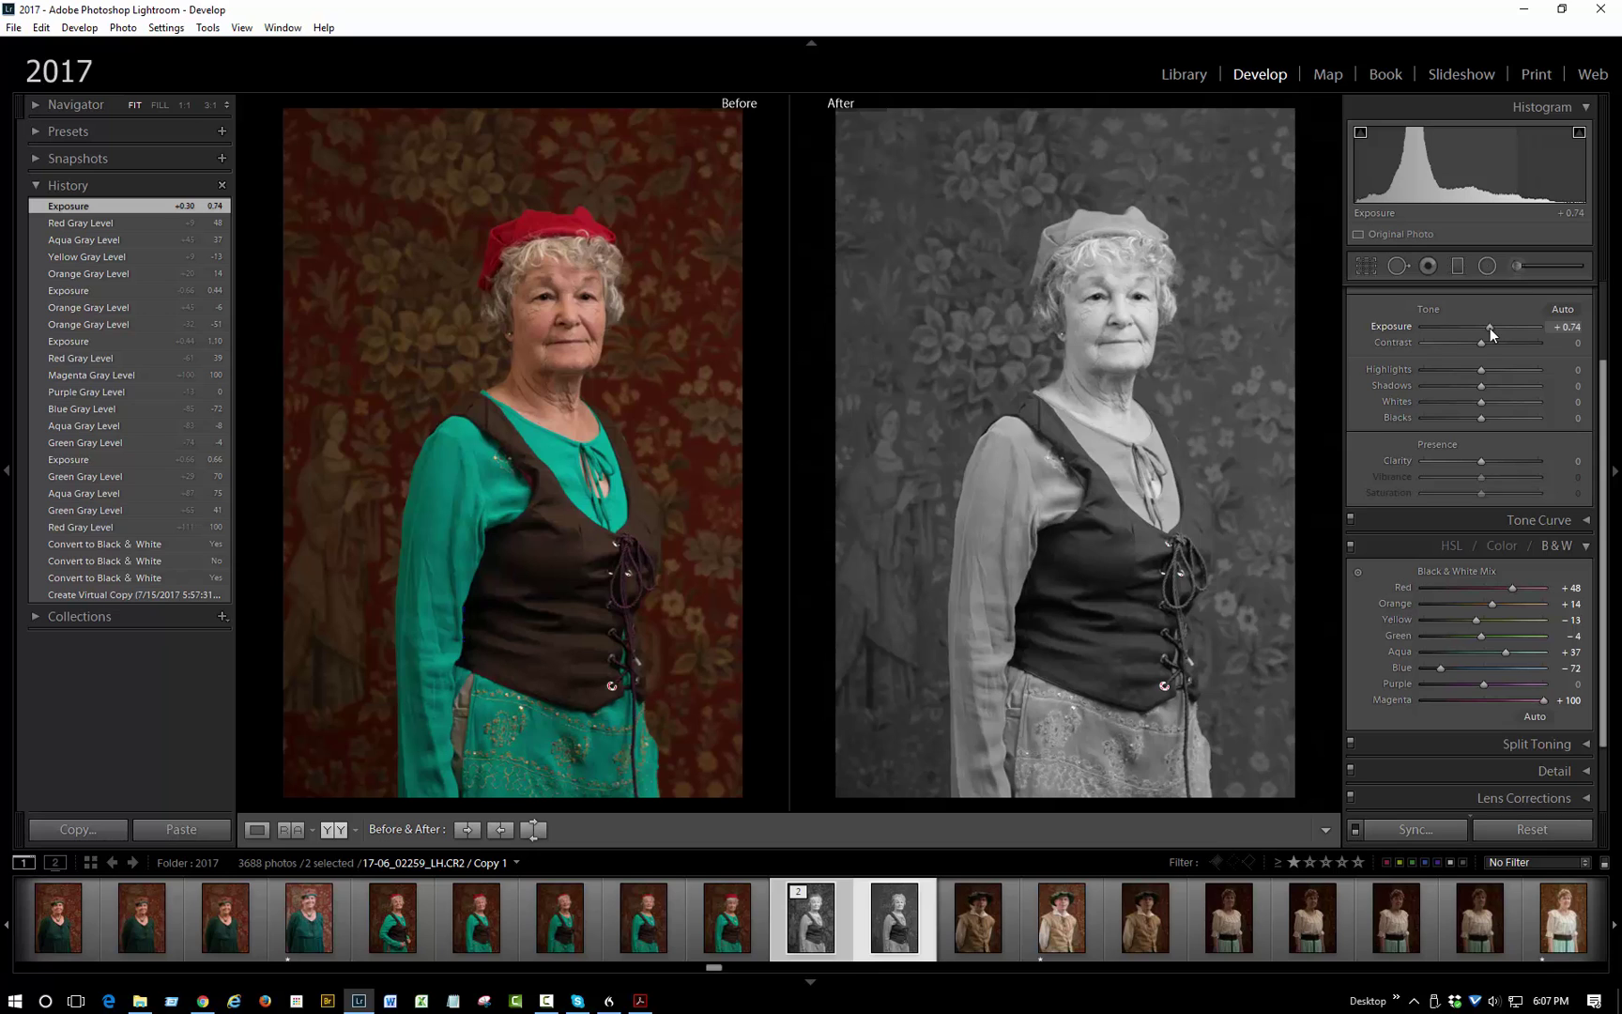
pyautogui.moveTo(1490, 328); pyautogui.dragTo(1489, 328)
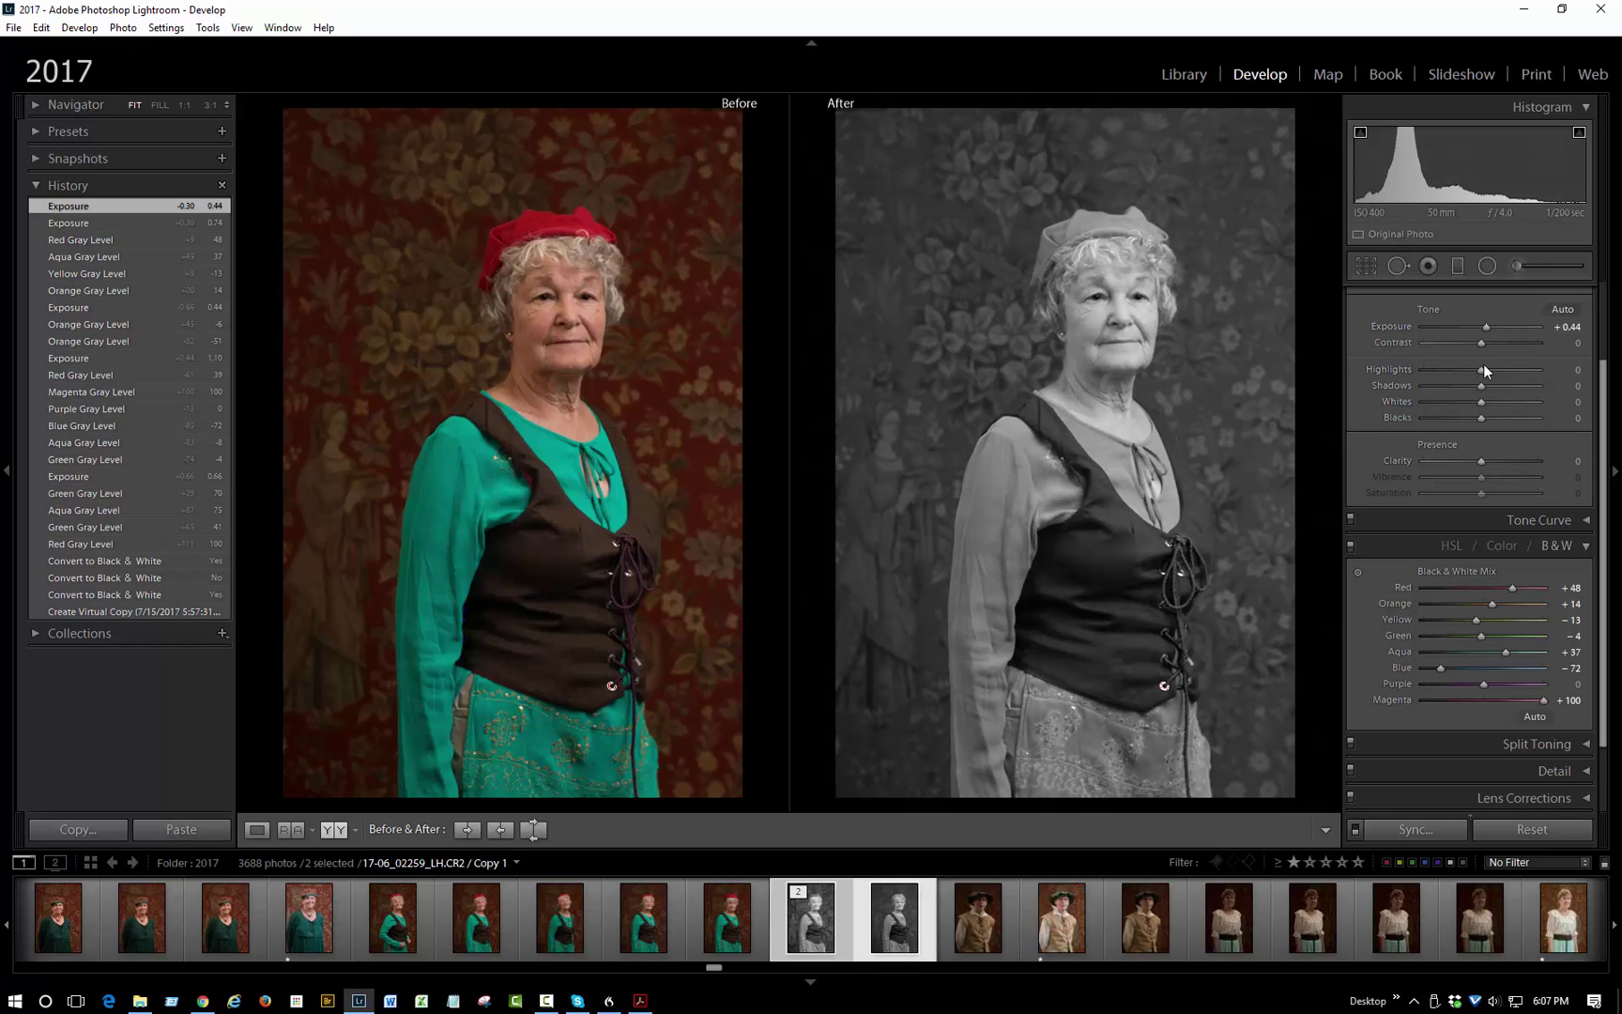
pyautogui.moveTo(1482, 368); pyautogui.dragTo(1466, 370)
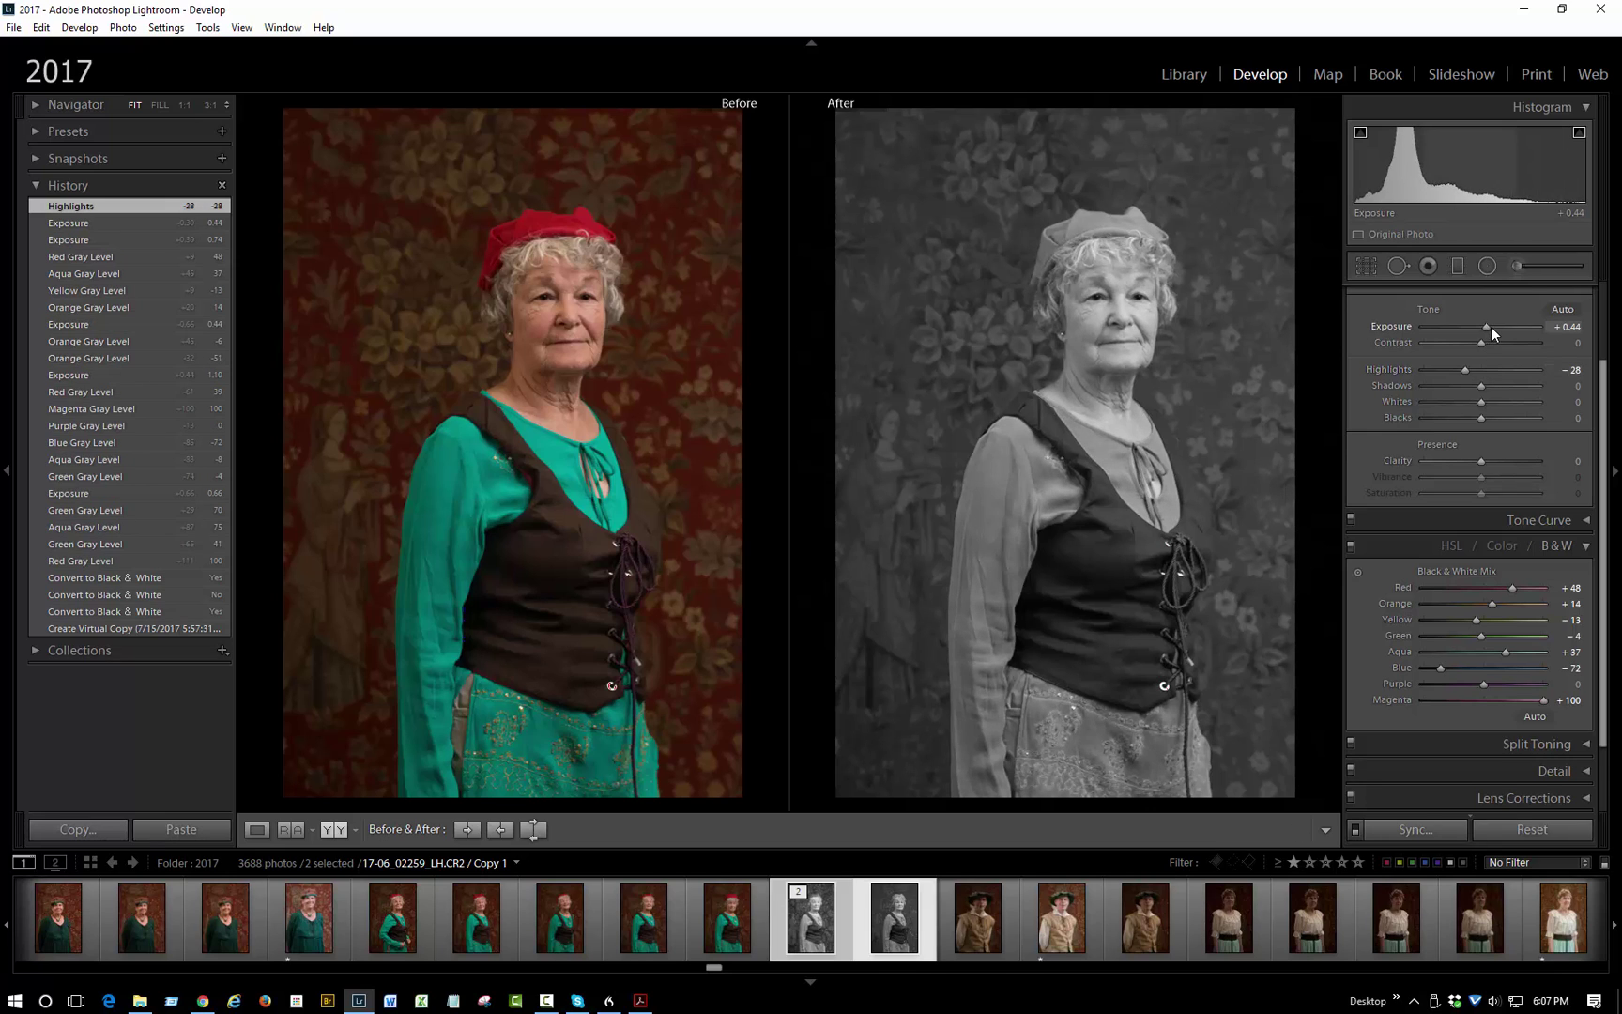
pyautogui.moveTo(1491, 327); pyautogui.dragTo(1494, 328)
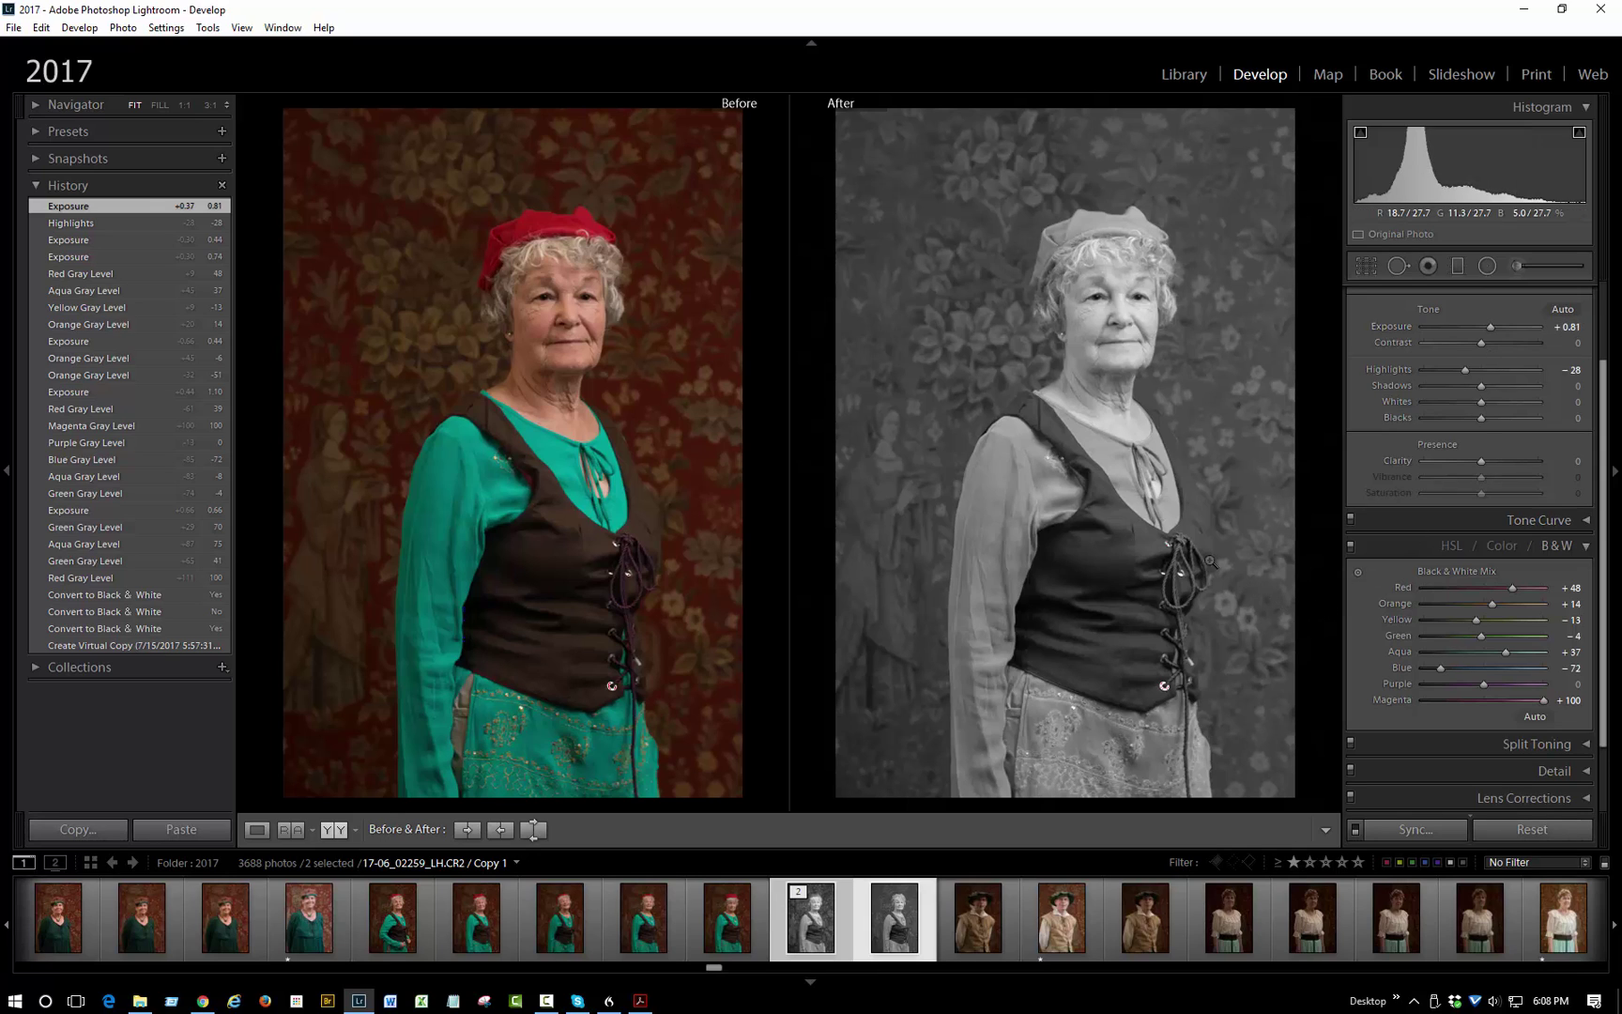
# Compare the readjusted virtual copy with the original in the Library, and return to its full Before and After view in Develop.
pyautogui.click(1209, 59)
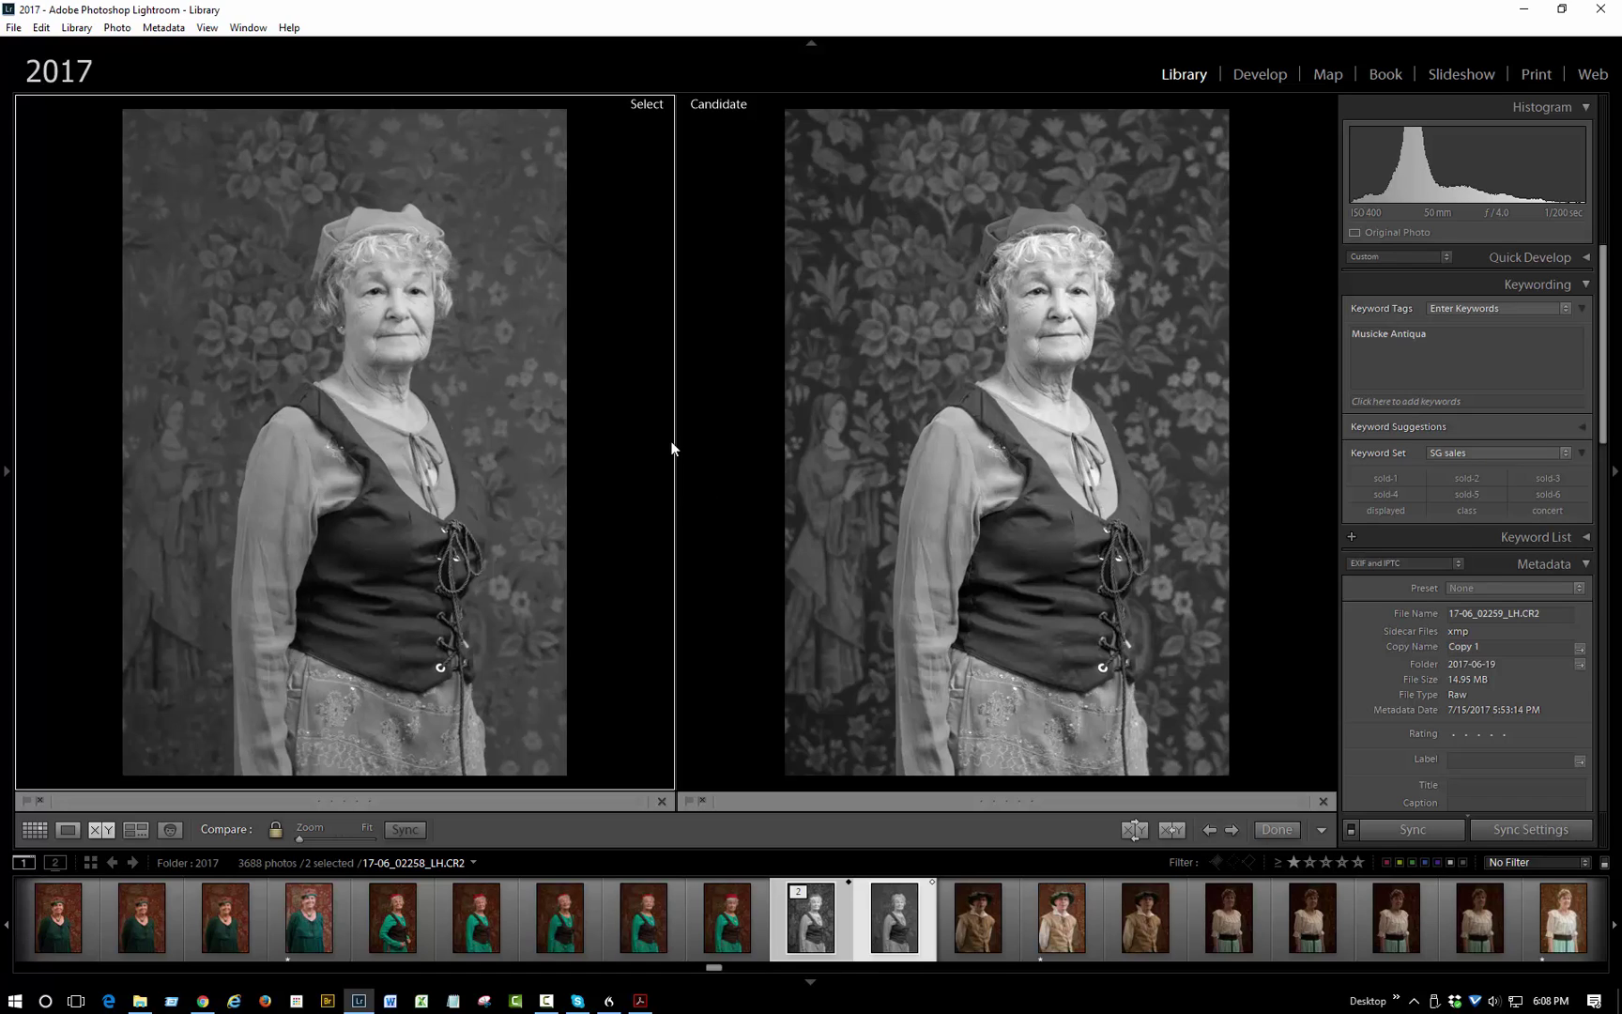
pyautogui.click(602, 274)
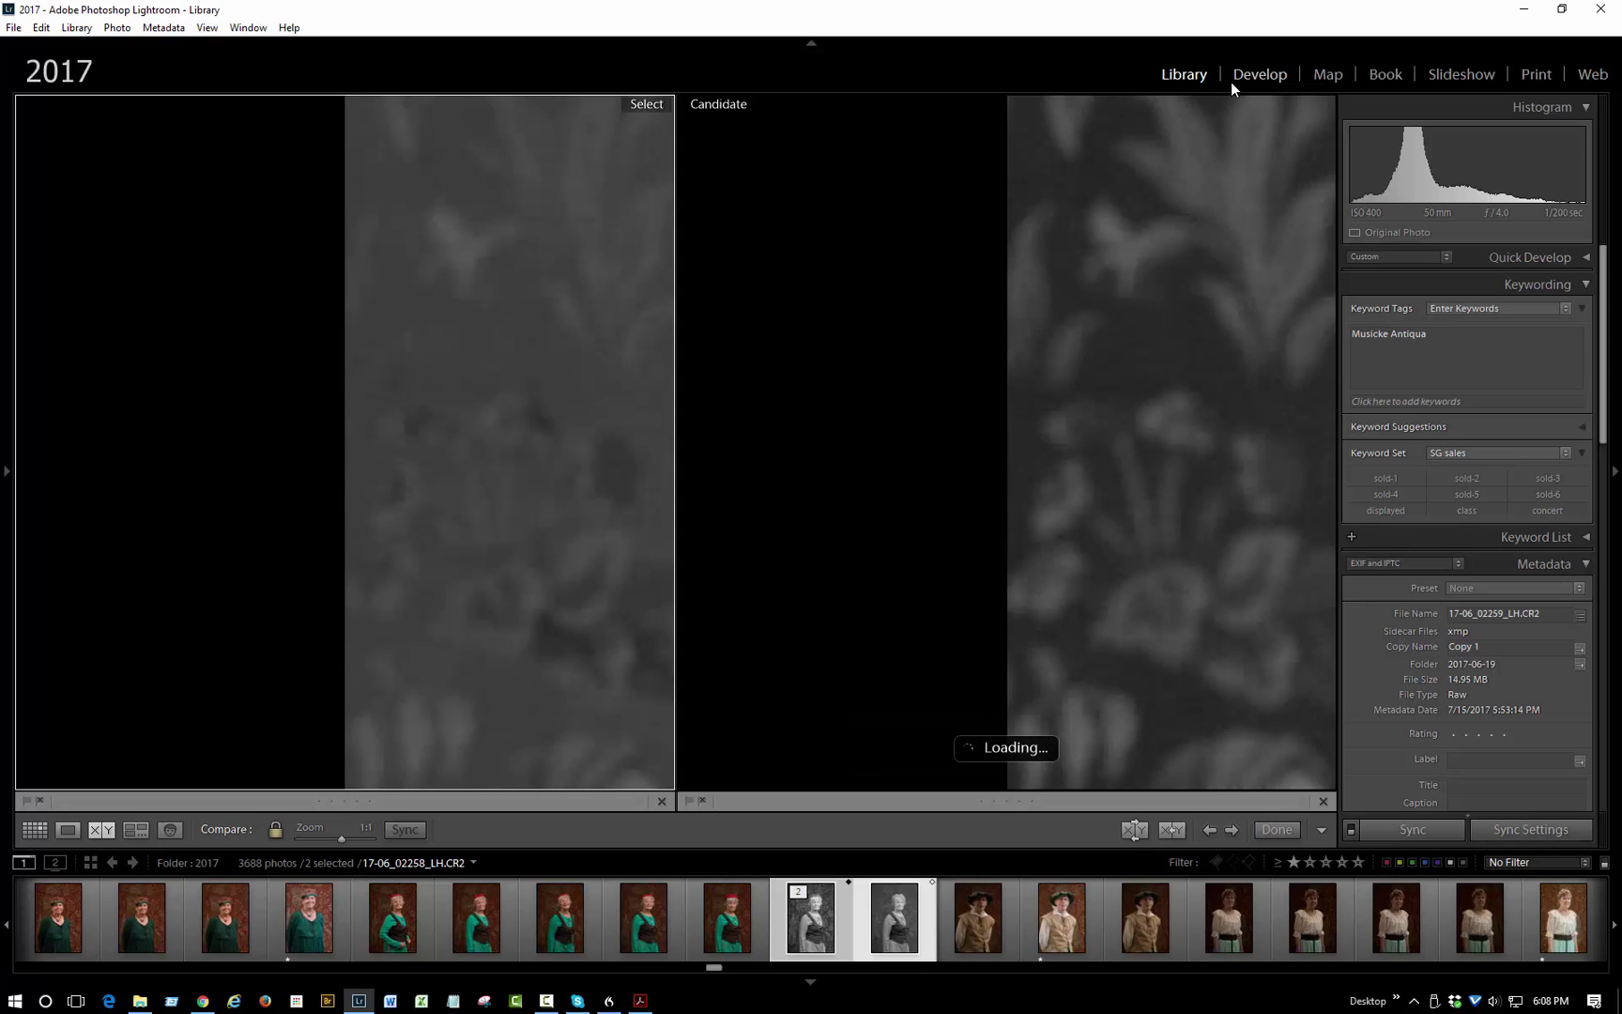
pyautogui.click(1256, 81)
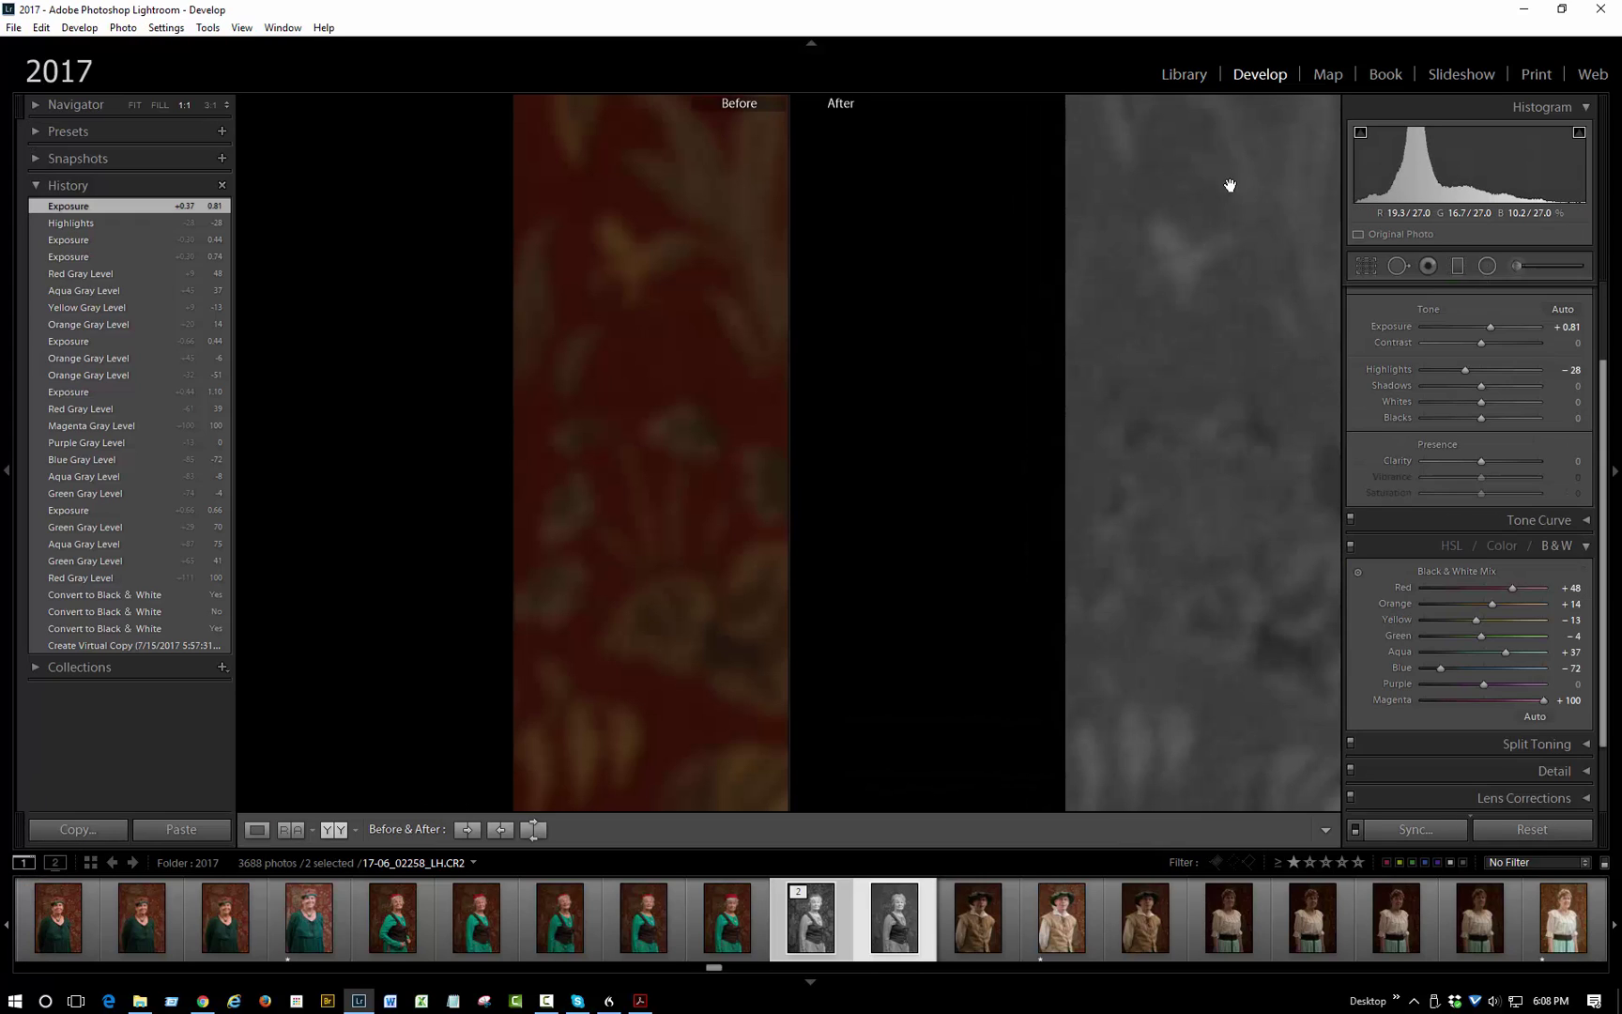
pyautogui.click(1091, 376)
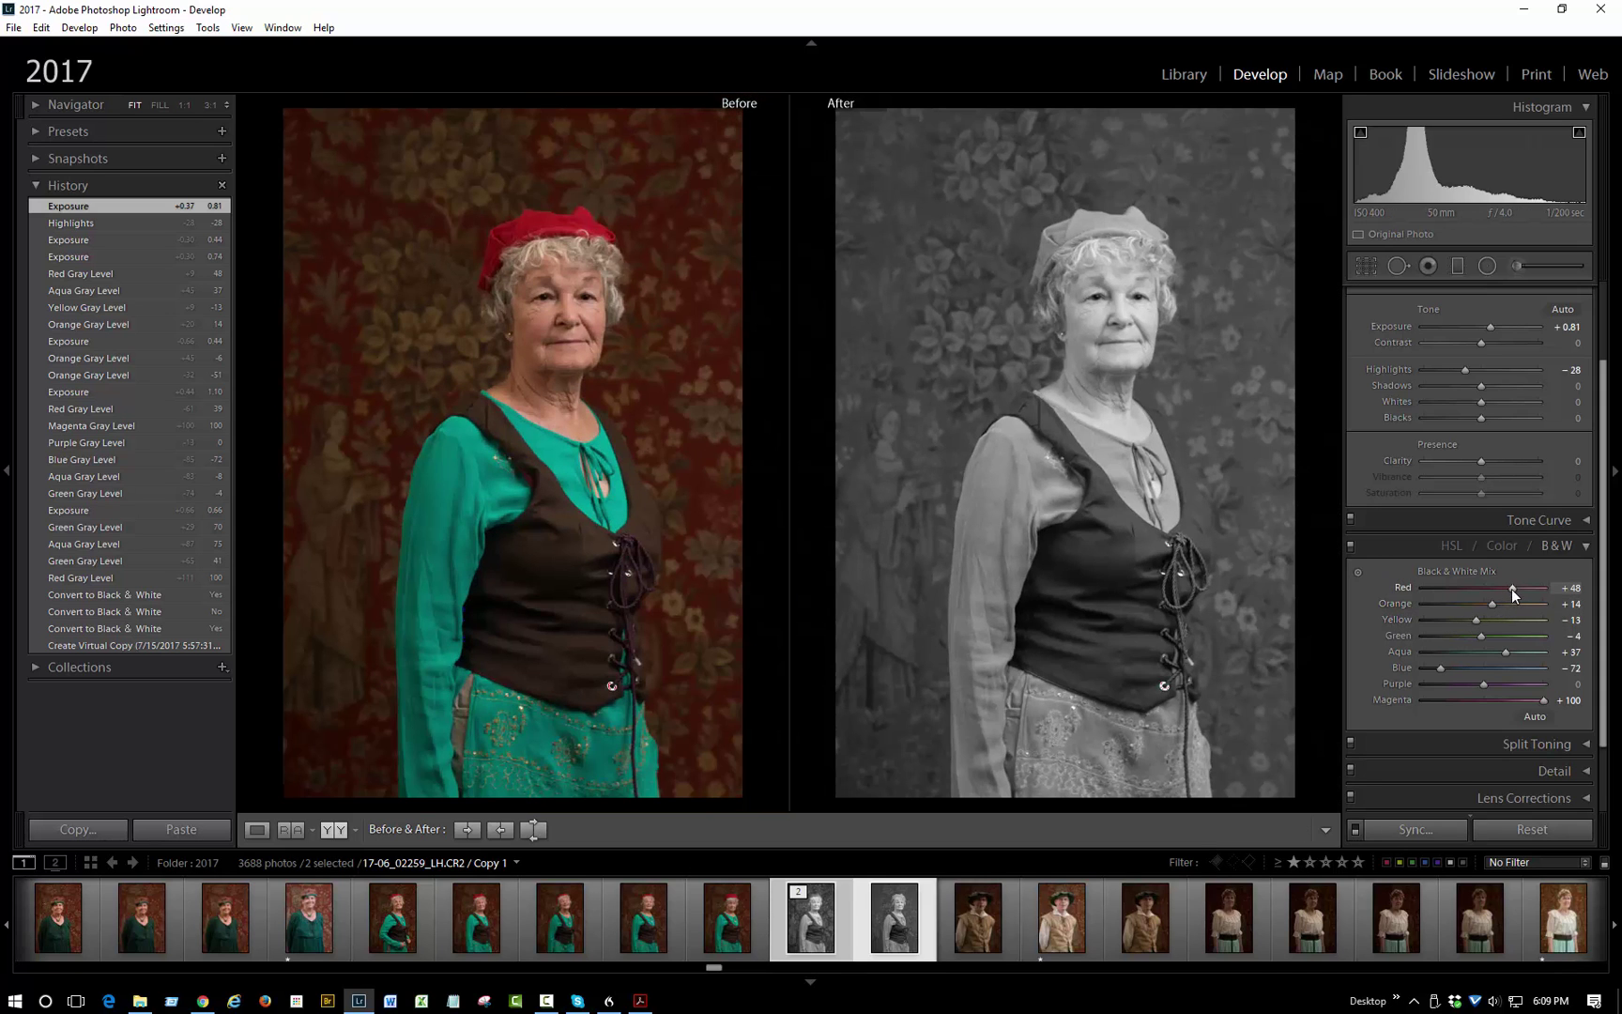
# Darken the hat and blouse by lowering Red to −34 and Aqua to −54 in the black and white mix.
pyautogui.moveTo(1495, 586); pyautogui.dragTo(1463, 583)
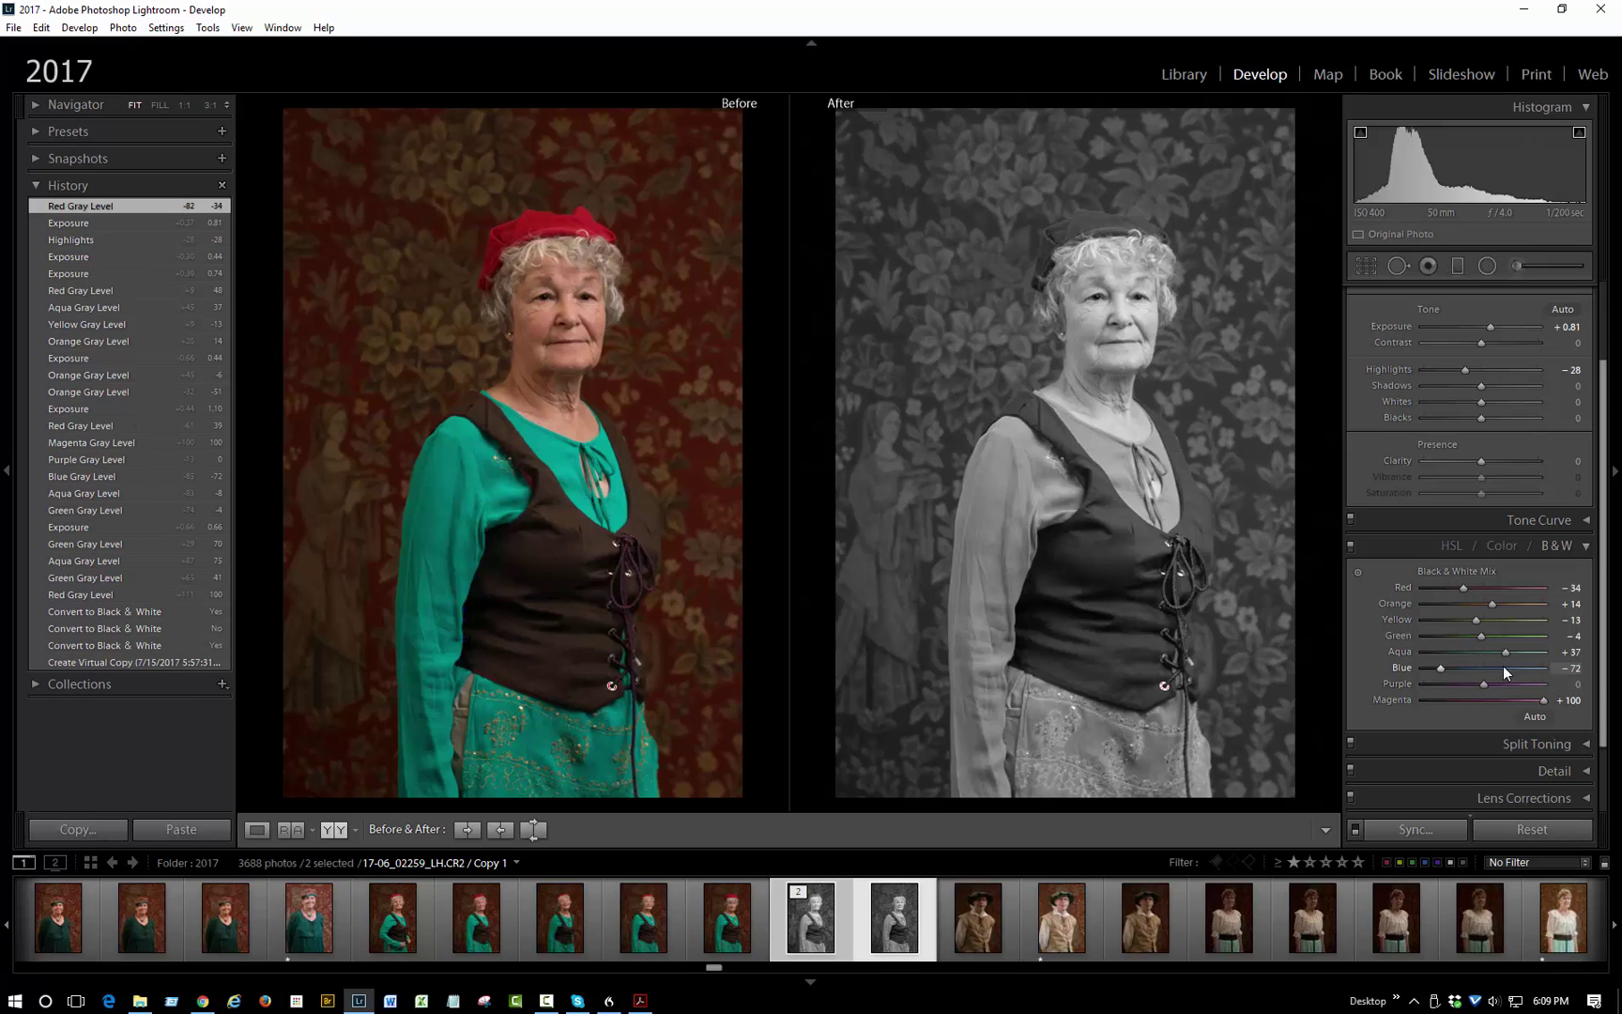
pyautogui.moveTo(1495, 653); pyautogui.dragTo(1452, 643)
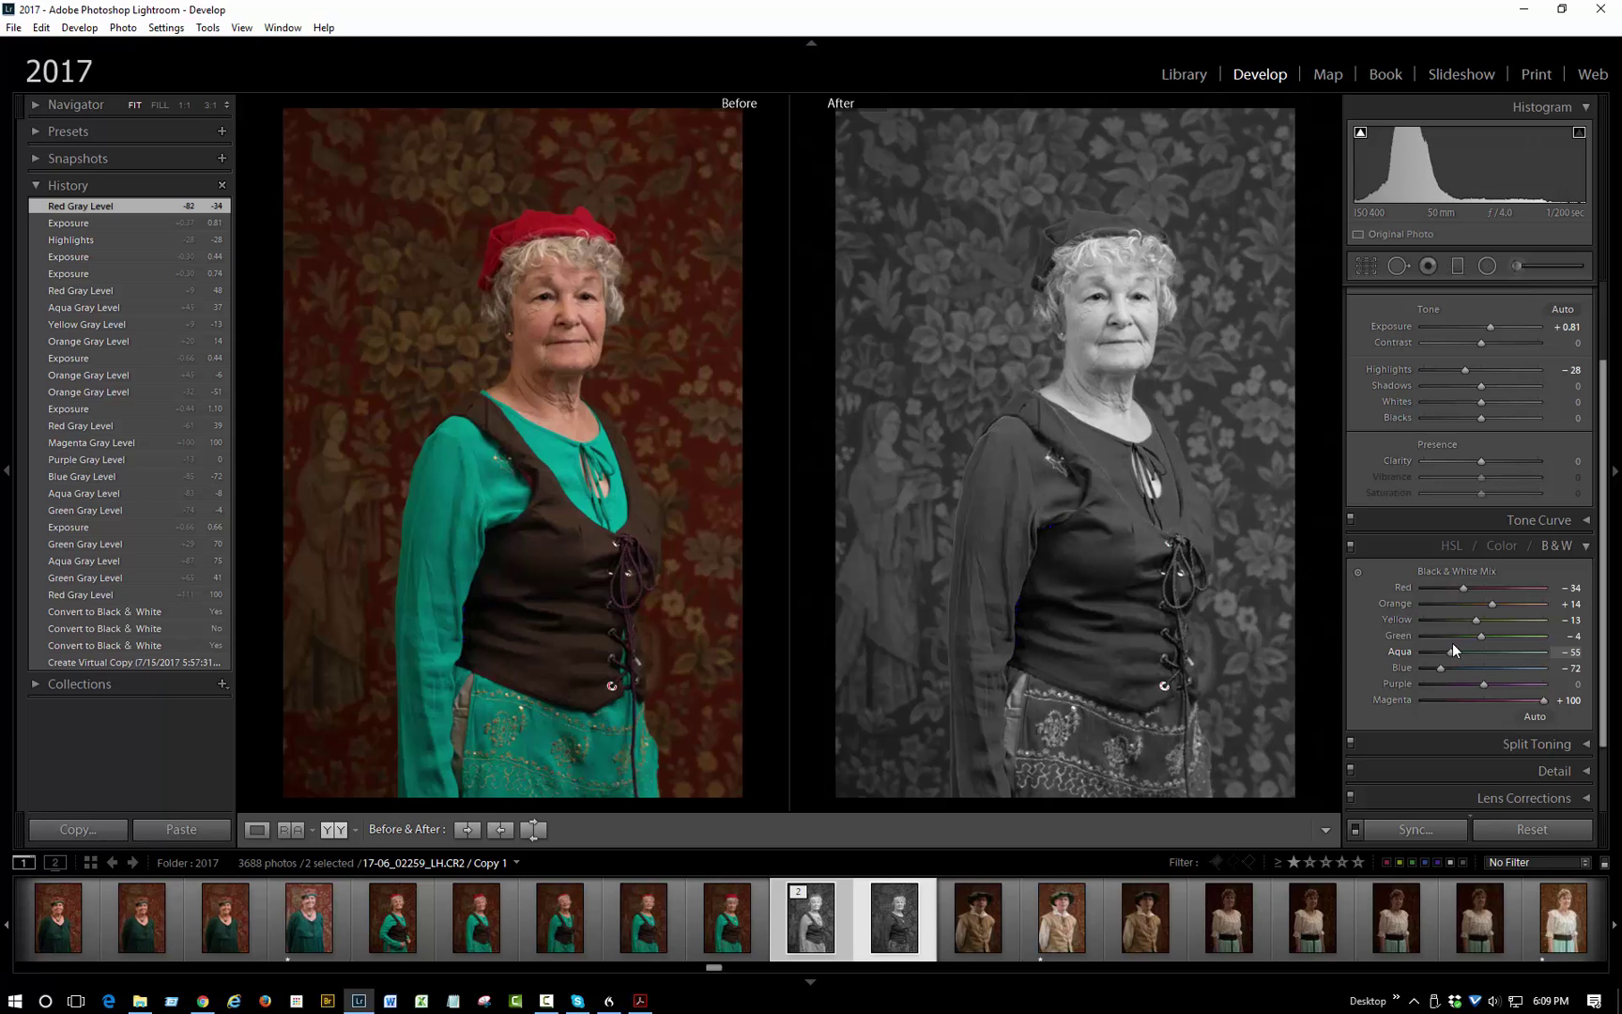
pyautogui.moveTo(1453, 642); pyautogui.dragTo(1454, 641)
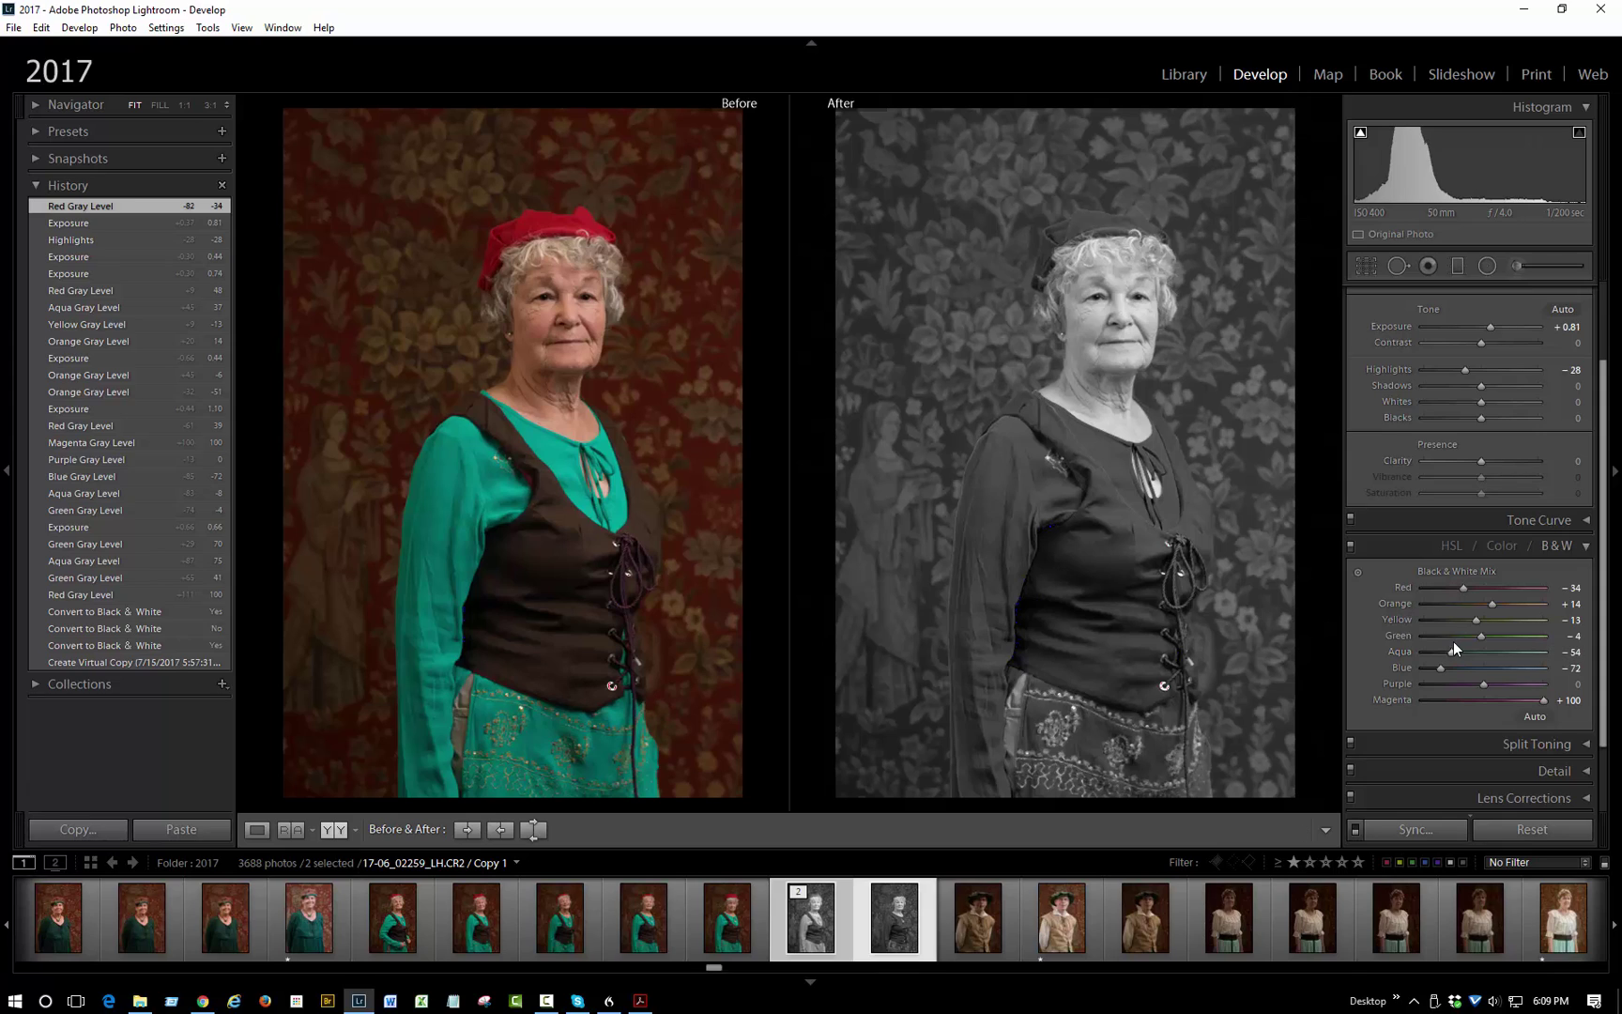